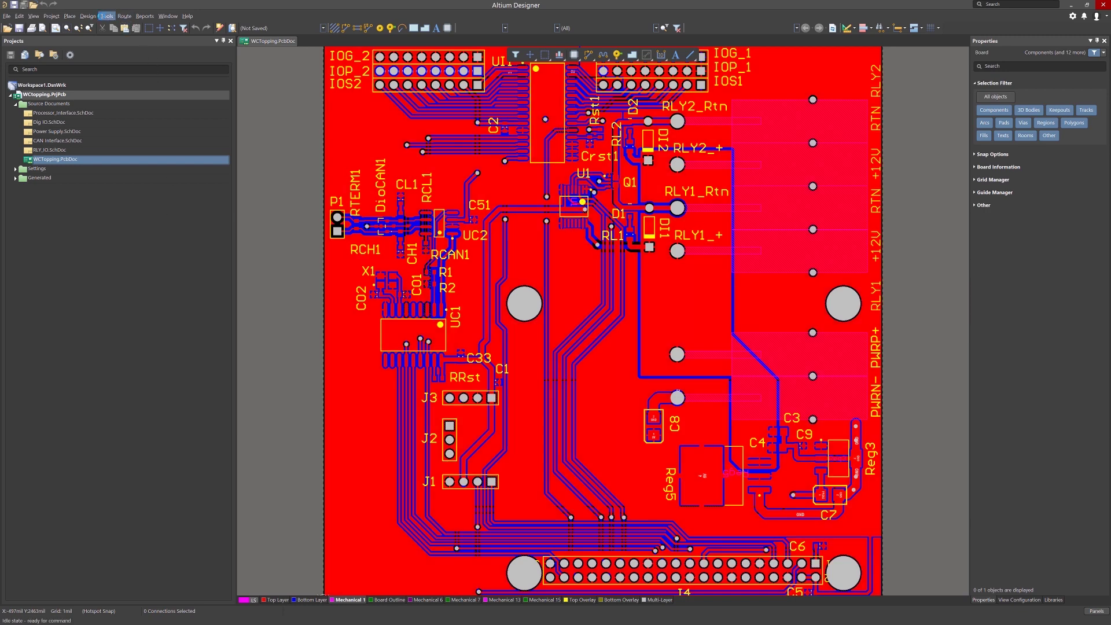
- Open the PCB Rules and Constraints Editor to view the full list of design rules
left_click(89, 16)
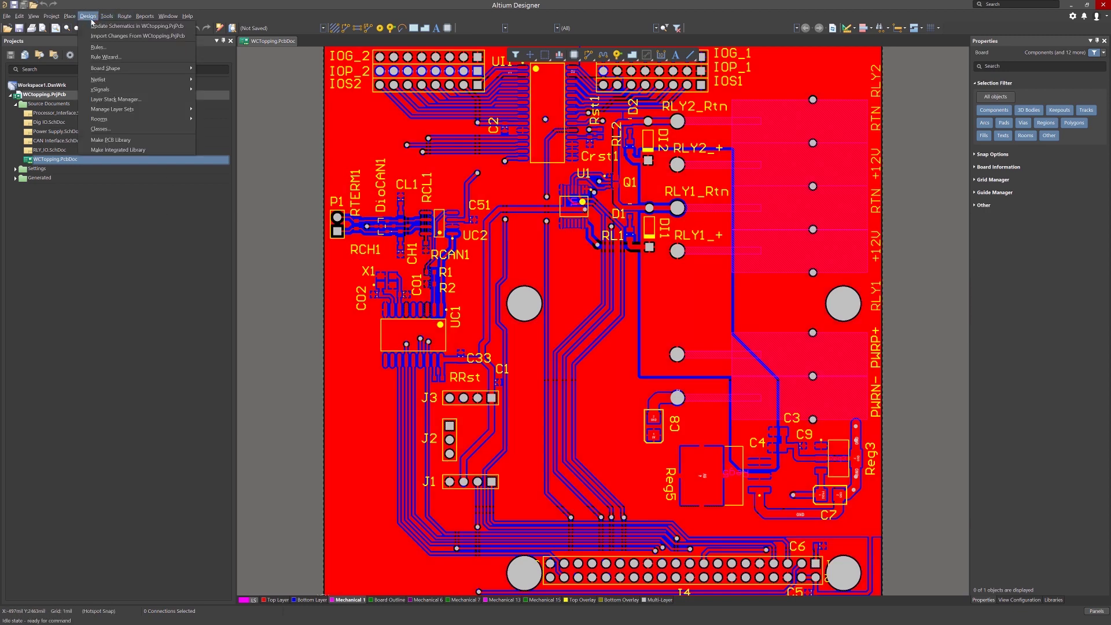
left_click(97, 49)
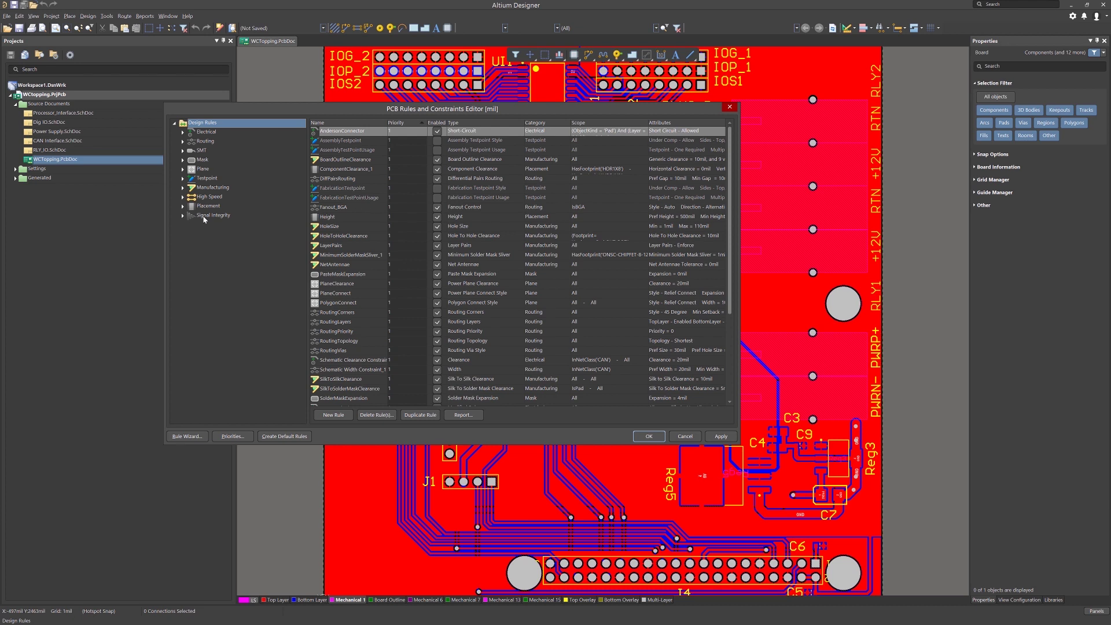
left_click(399, 124)
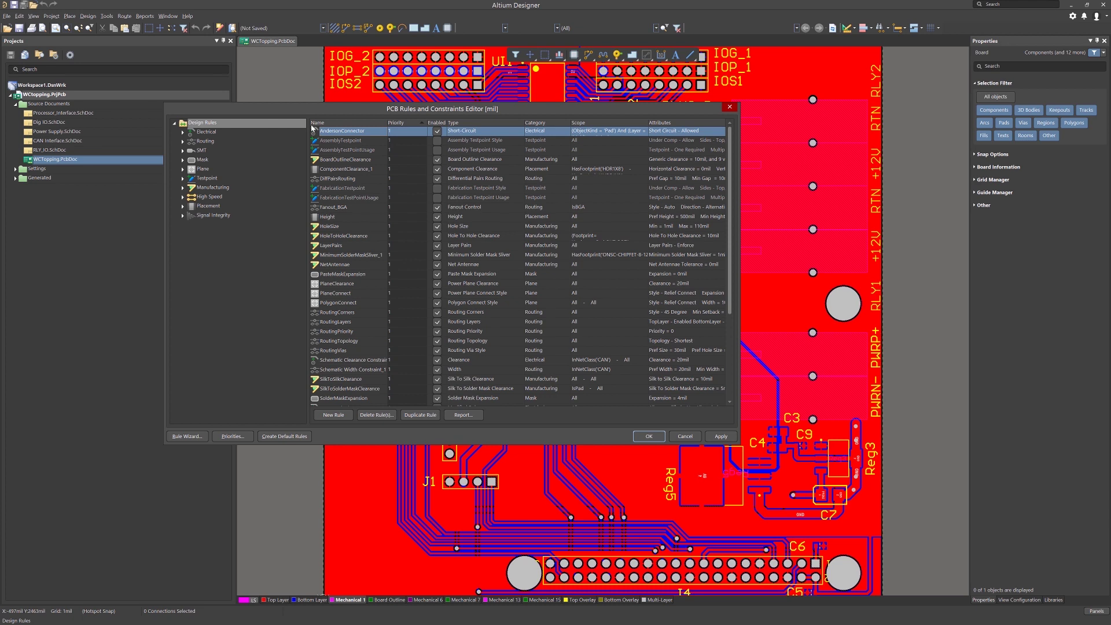
- Enable the AssemblyTestpoint rule and disable it again
left_click(435, 141)
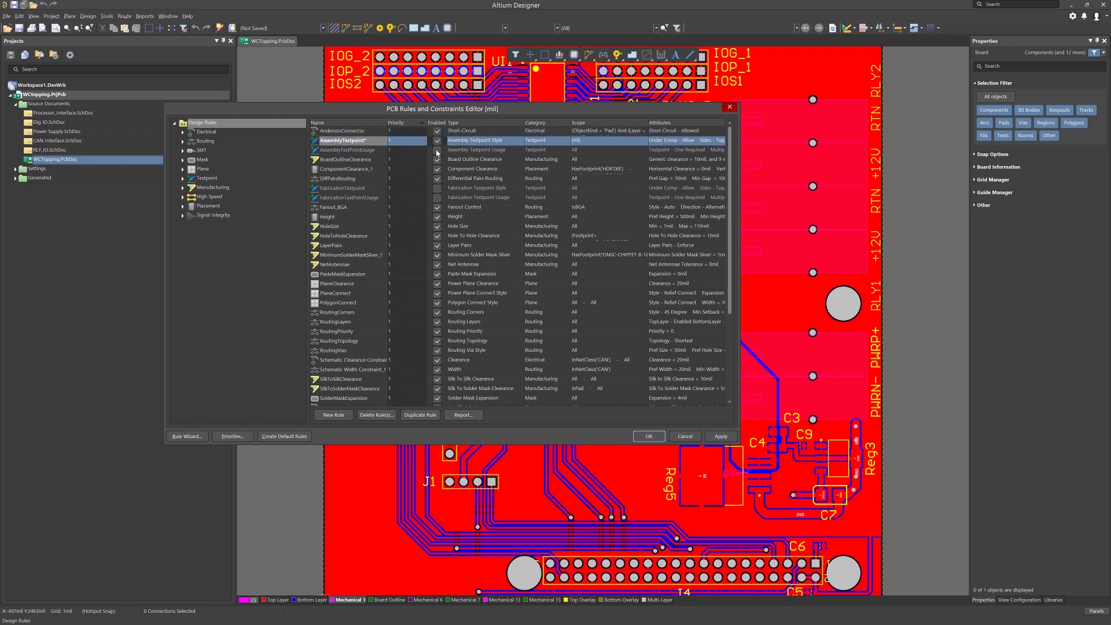
left_click(437, 150)
left_click(437, 142)
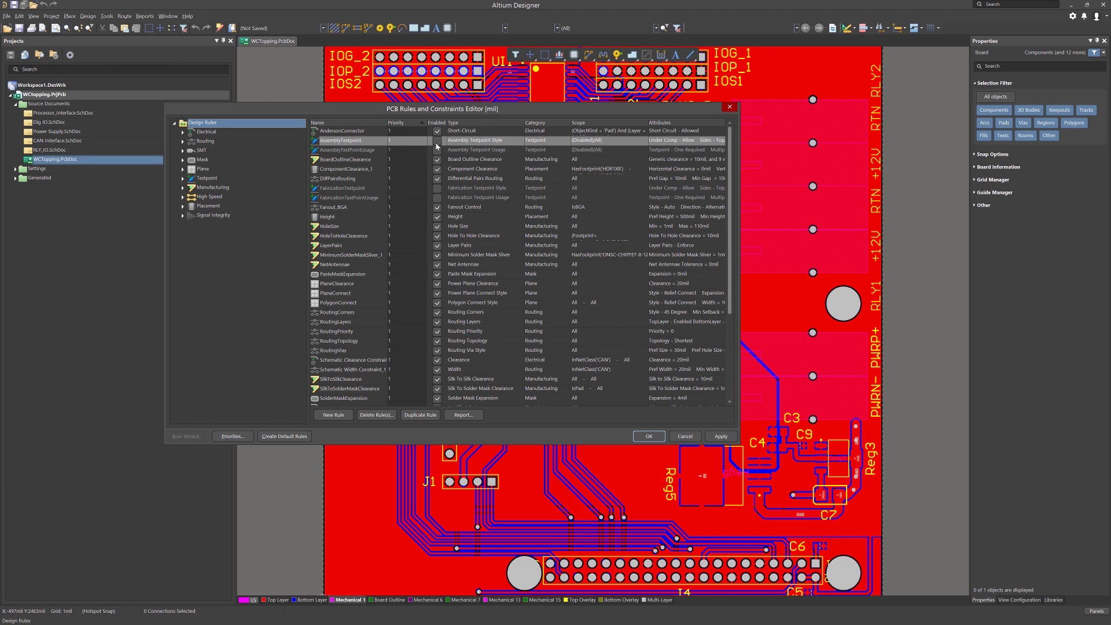
- Examine the routing Width rules, including the width constraint for the CAN net class
left_click(182, 141)
left_click(221, 160)
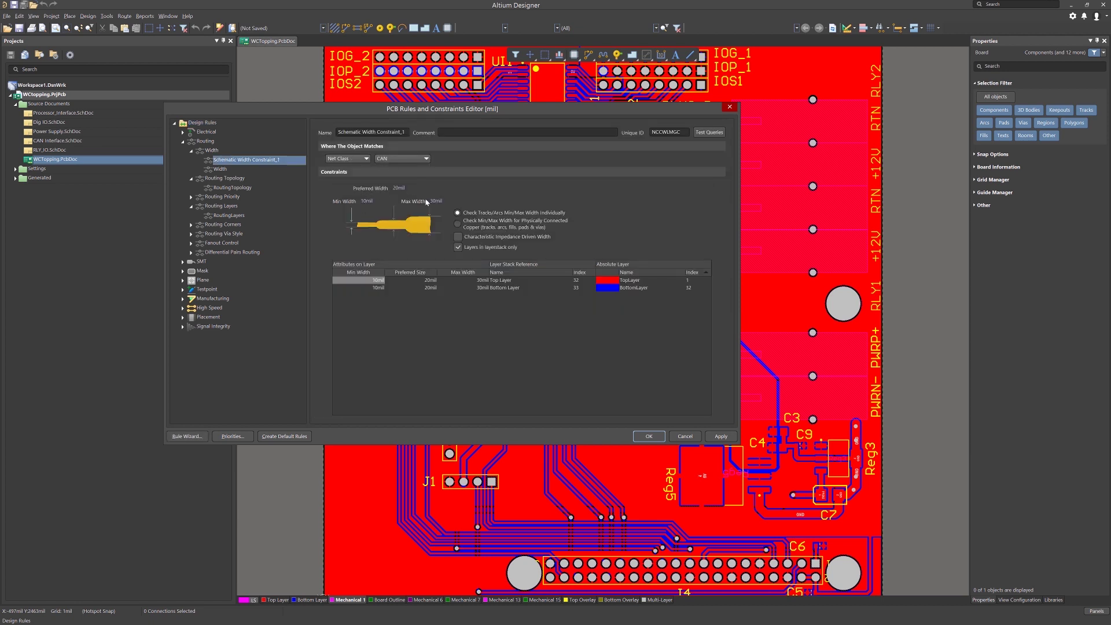
left_click(191, 150)
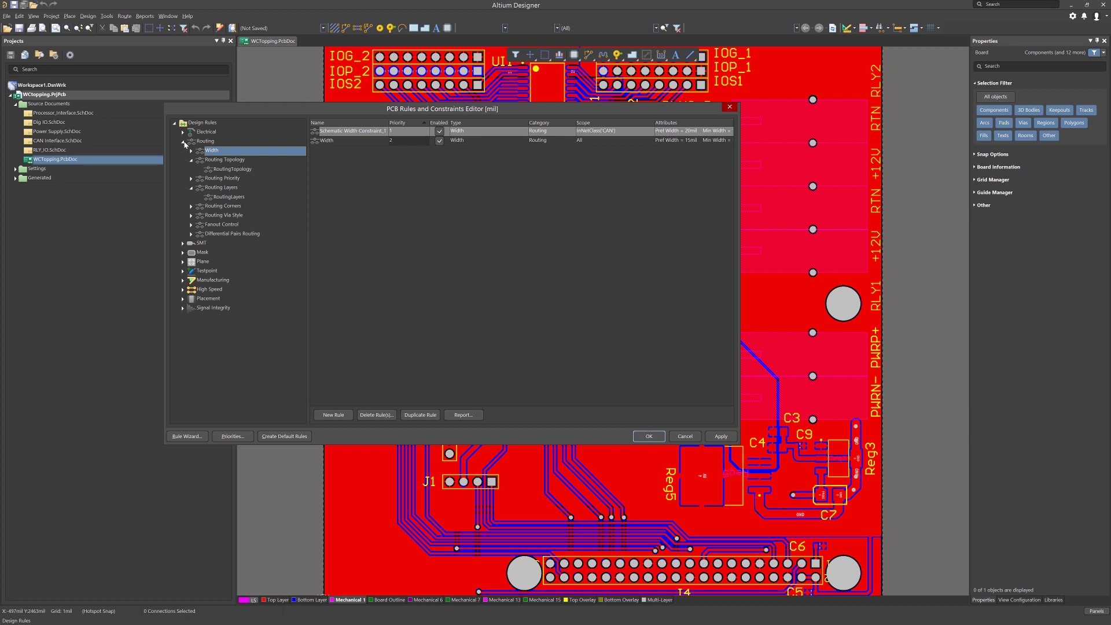
- Examine the general Clearance rule under the Electrical rules, including its name, comment and constraints
left_click(183, 133)
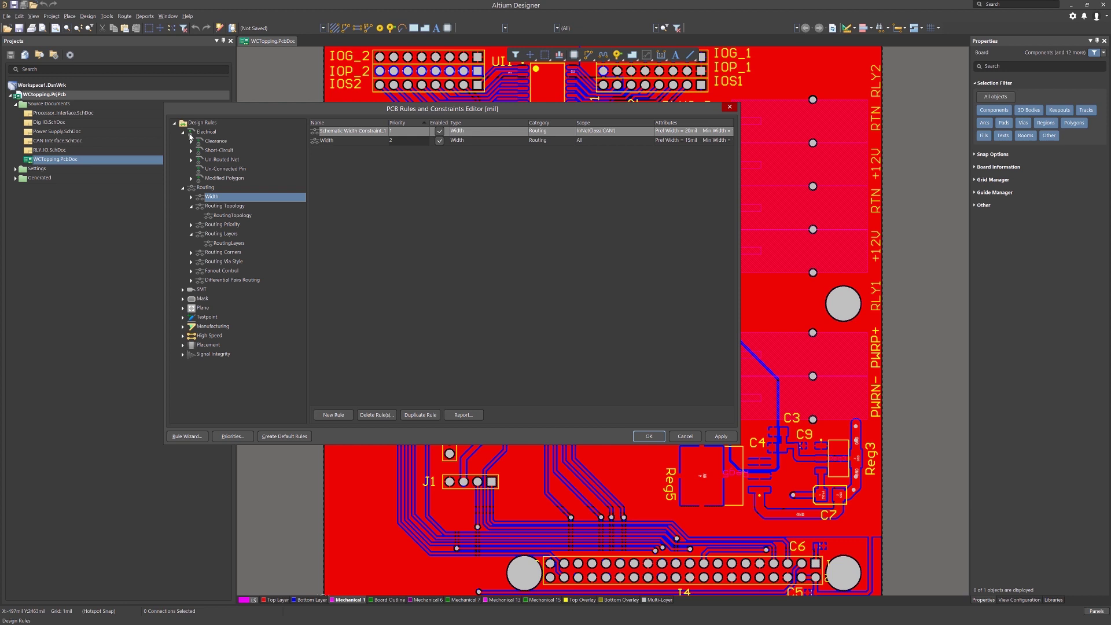
left_click(214, 142)
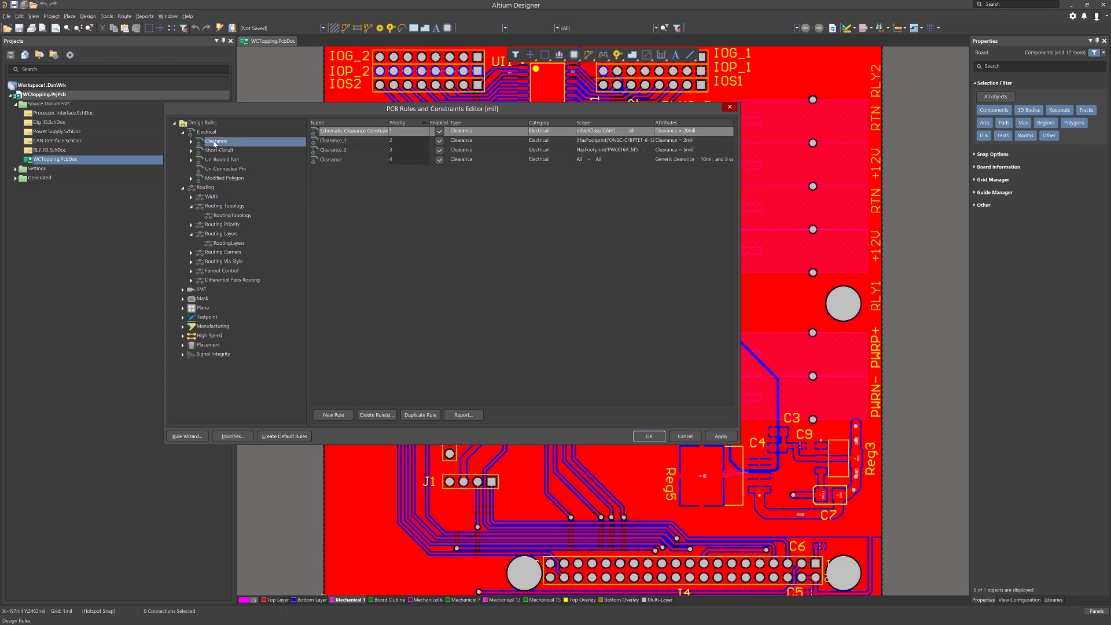
left_click(334, 161)
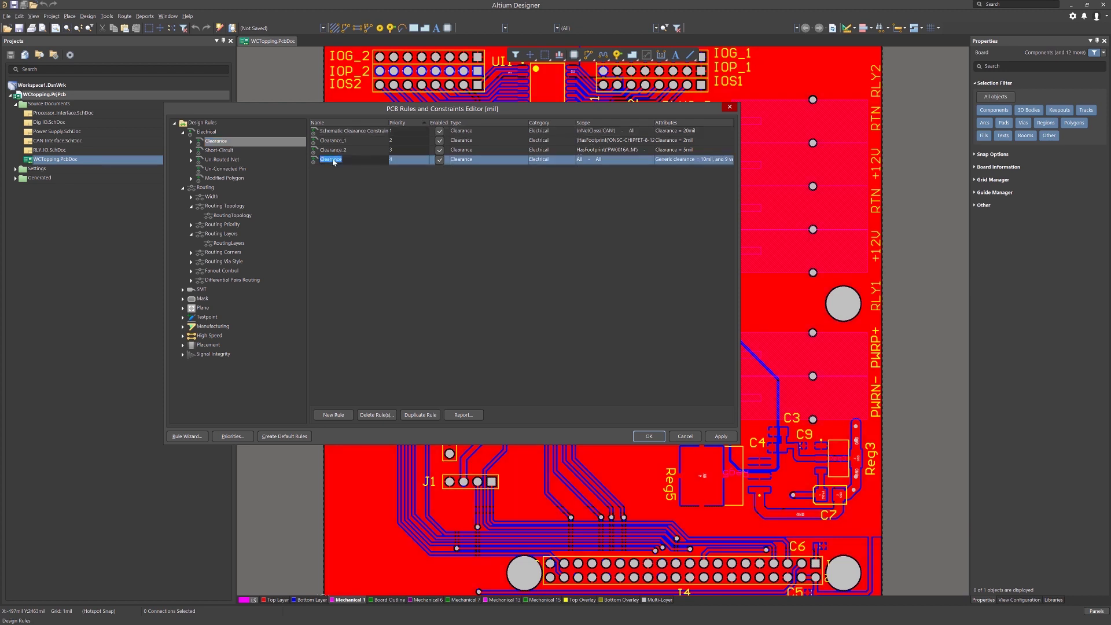
double_click(326, 160)
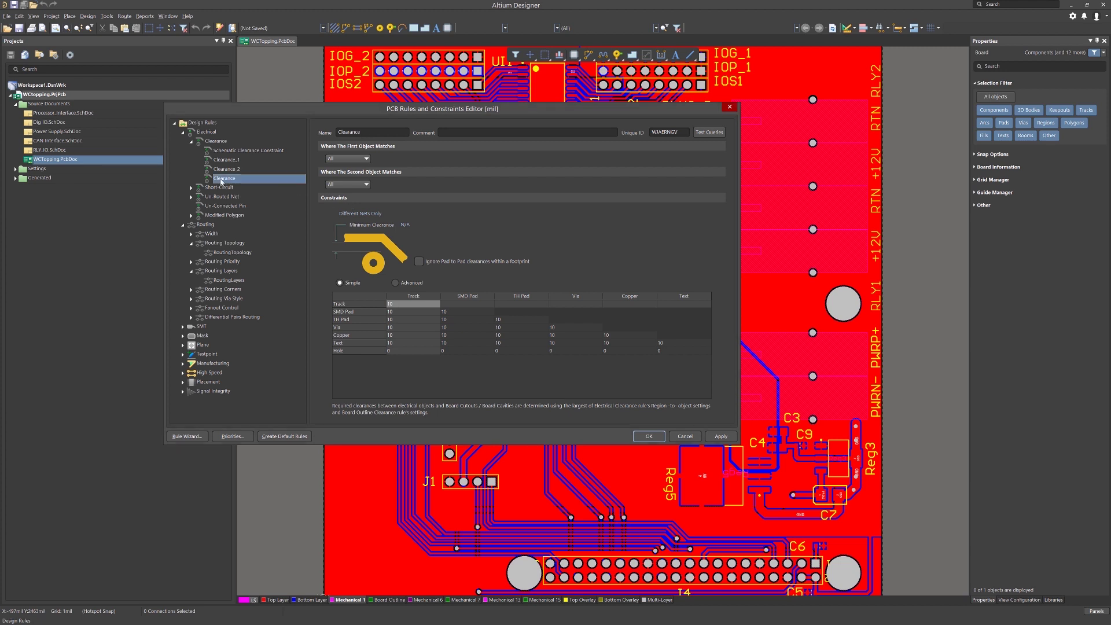
double_click(376, 133)
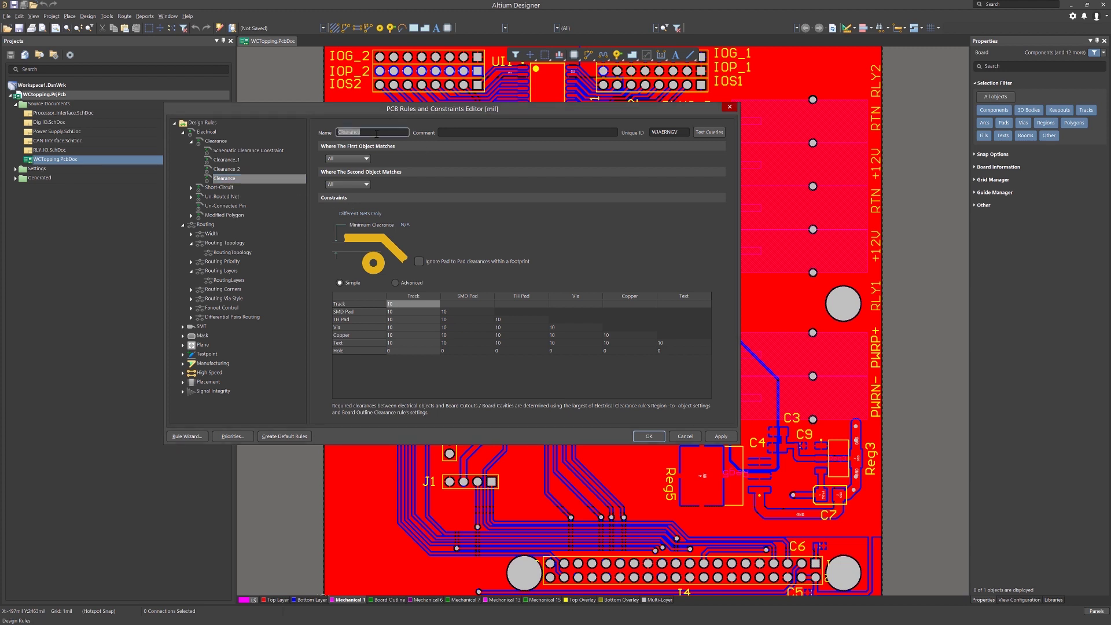
left_click(454, 134)
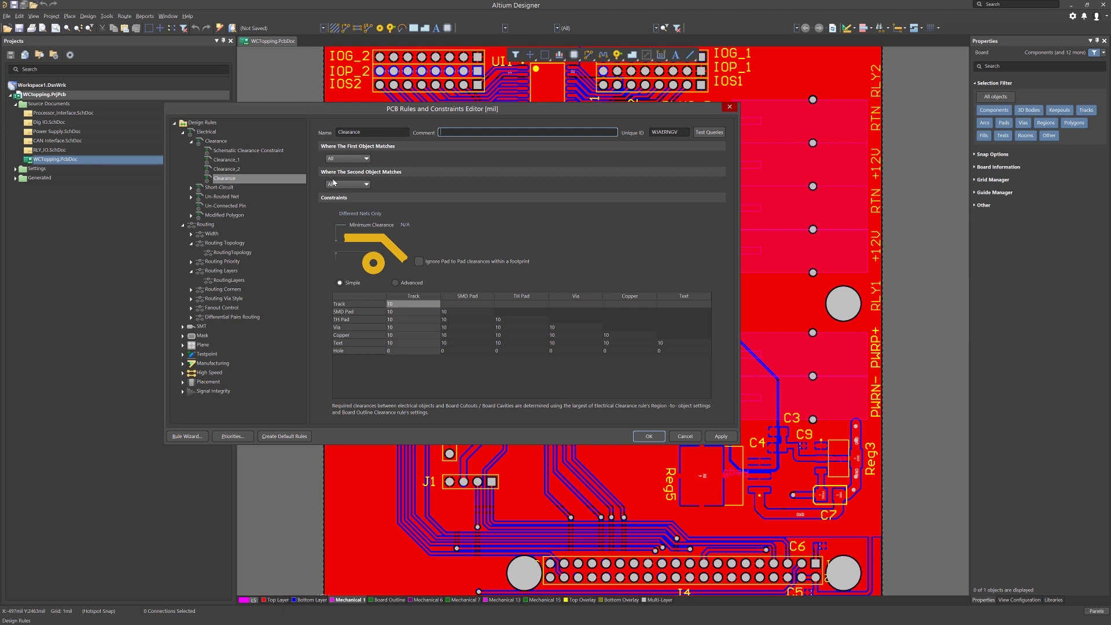
- Try scoping the general Clearance rule's first object to the 12V net, and discard the change
left_click(367, 159)
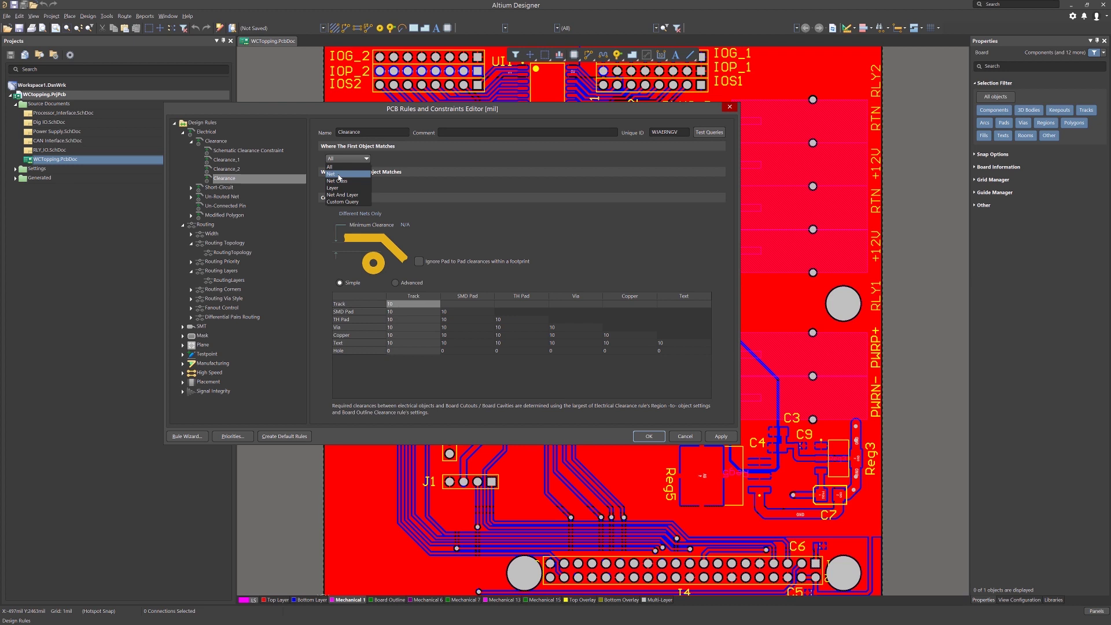
left_click(339, 175)
left_click(416, 159)
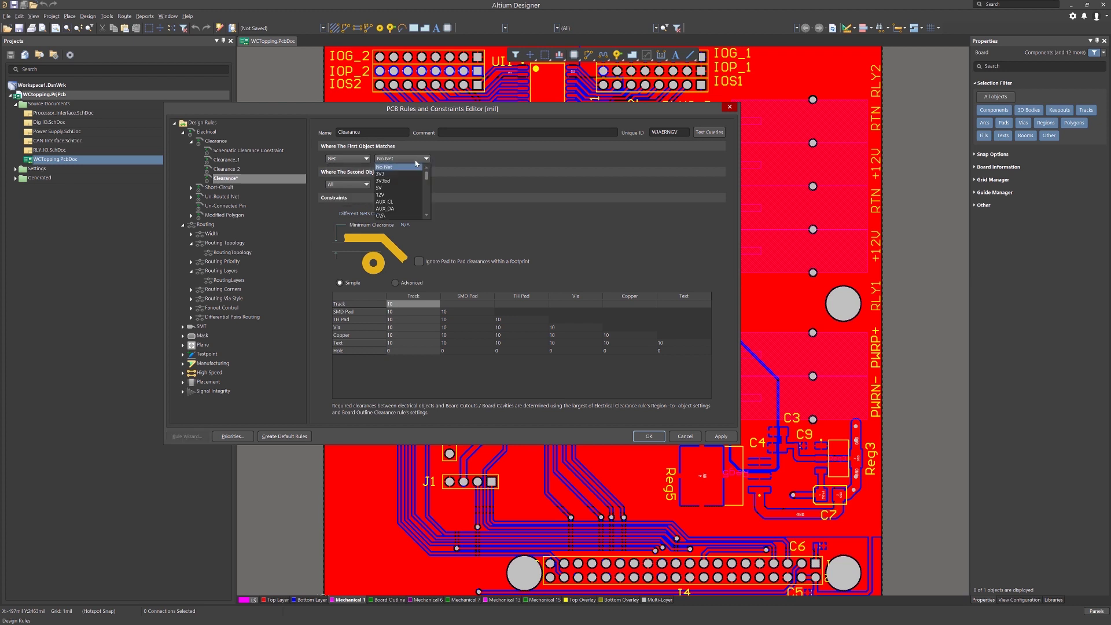
left_click(391, 195)
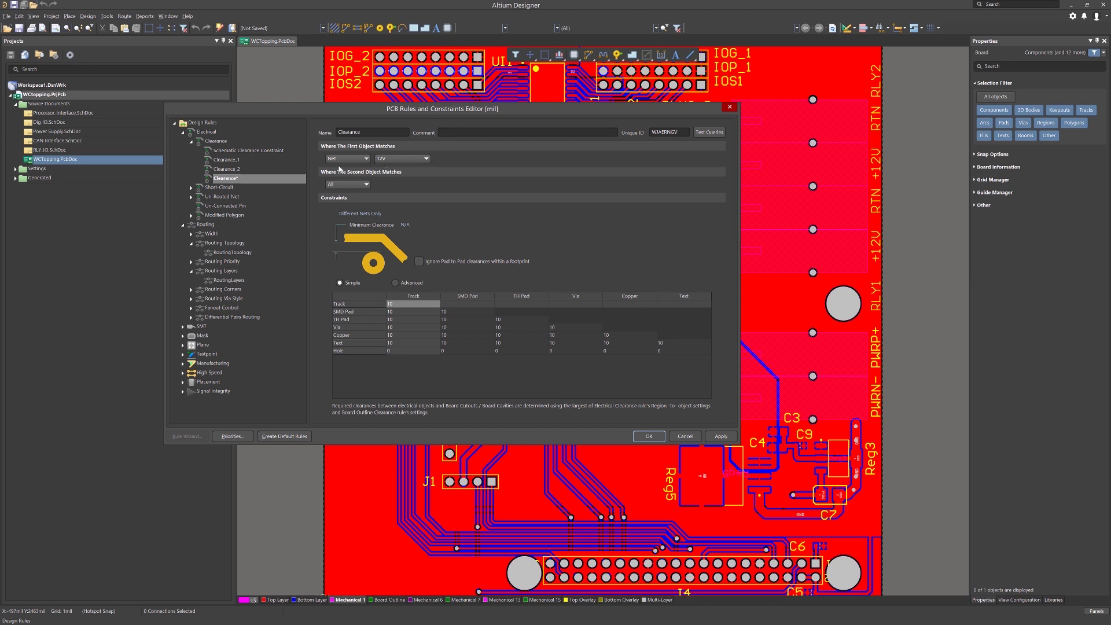
left_click(685, 436)
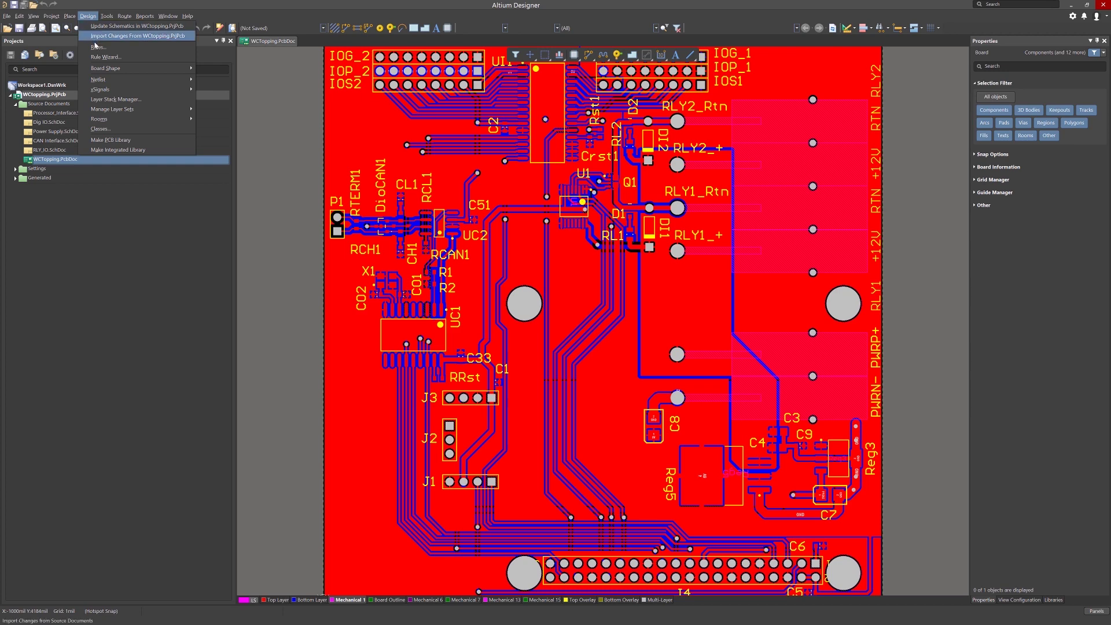
- Reopen the design rules editor, duplicate the general Clearance rule and open the copy
key("d")
key("r")
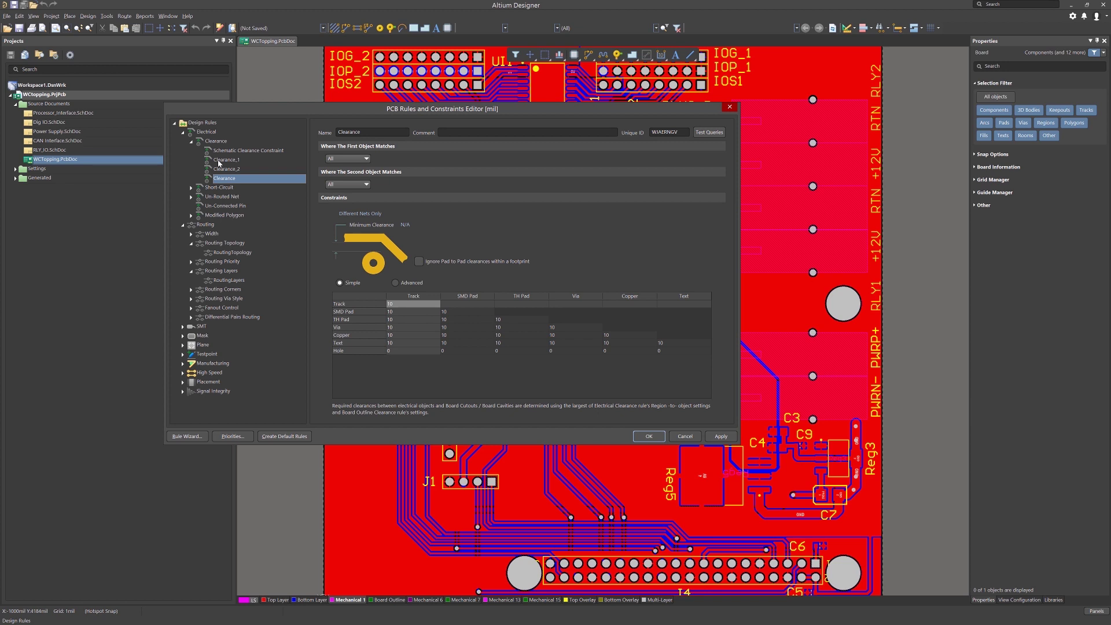
right_click(219, 179)
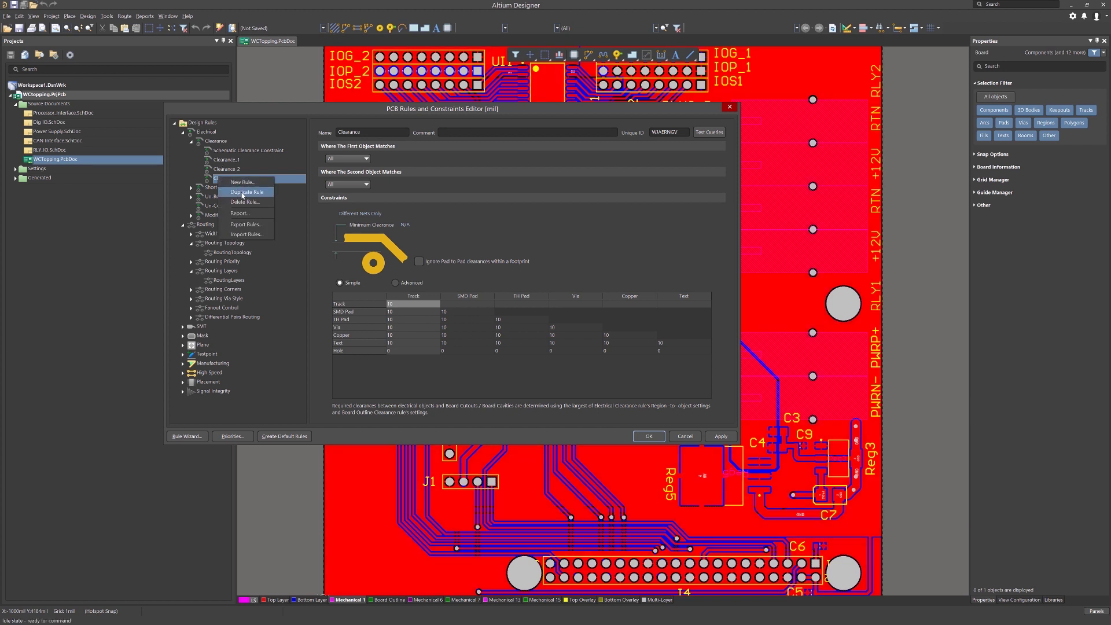
left_click(242, 192)
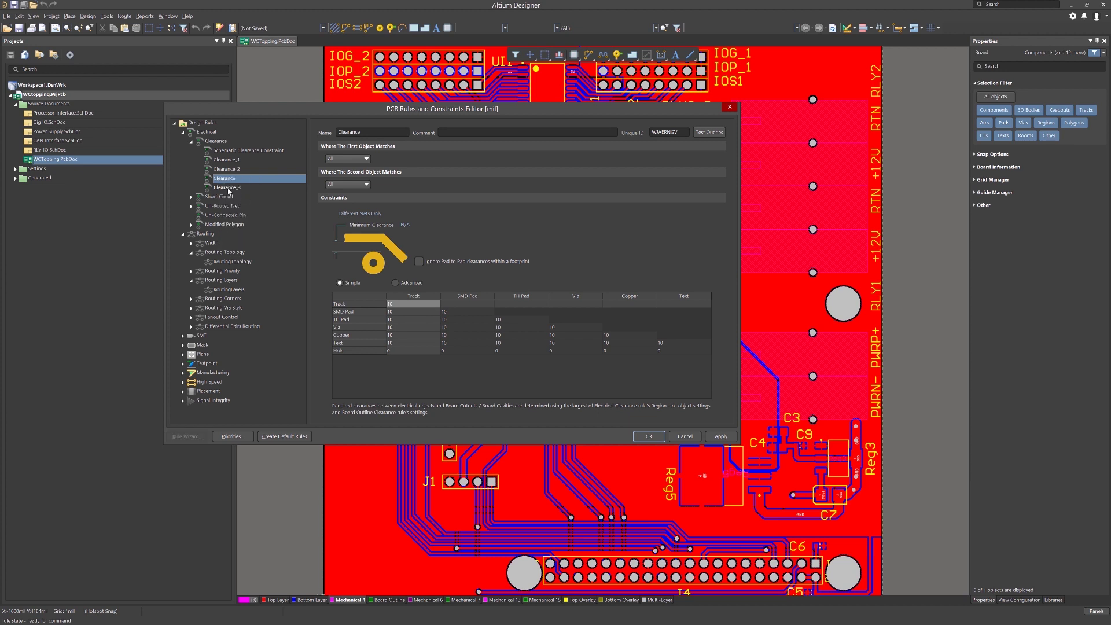
left_click(227, 188)
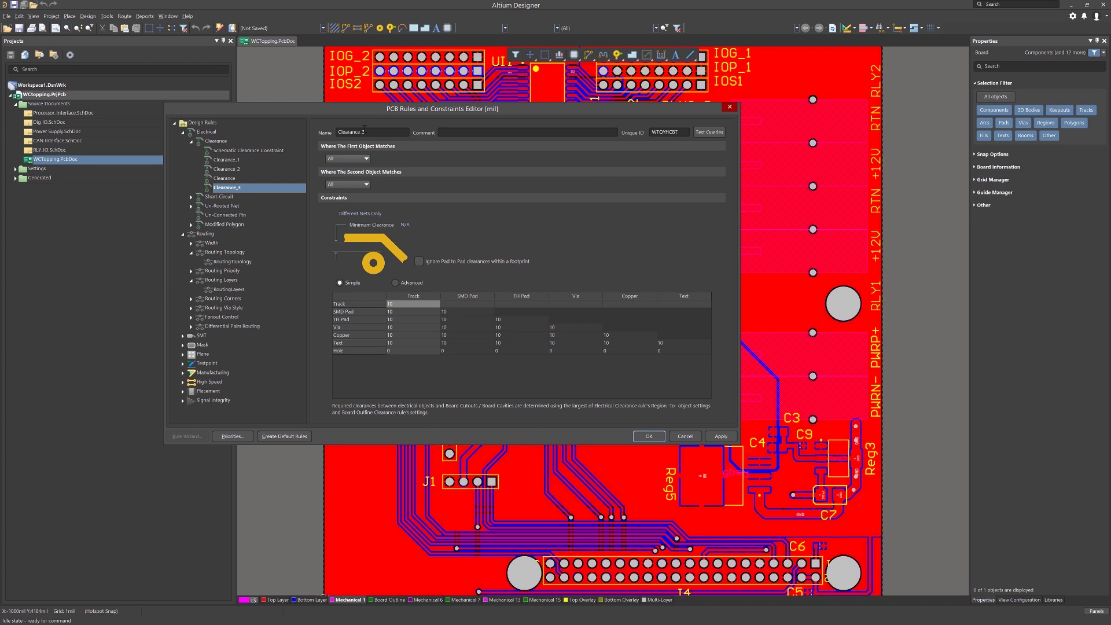
- Name the duplicated rule 12VClearance and give it the comment "Added clearance for the 12V power traces"
left_click_drag(365, 130, 337, 132)
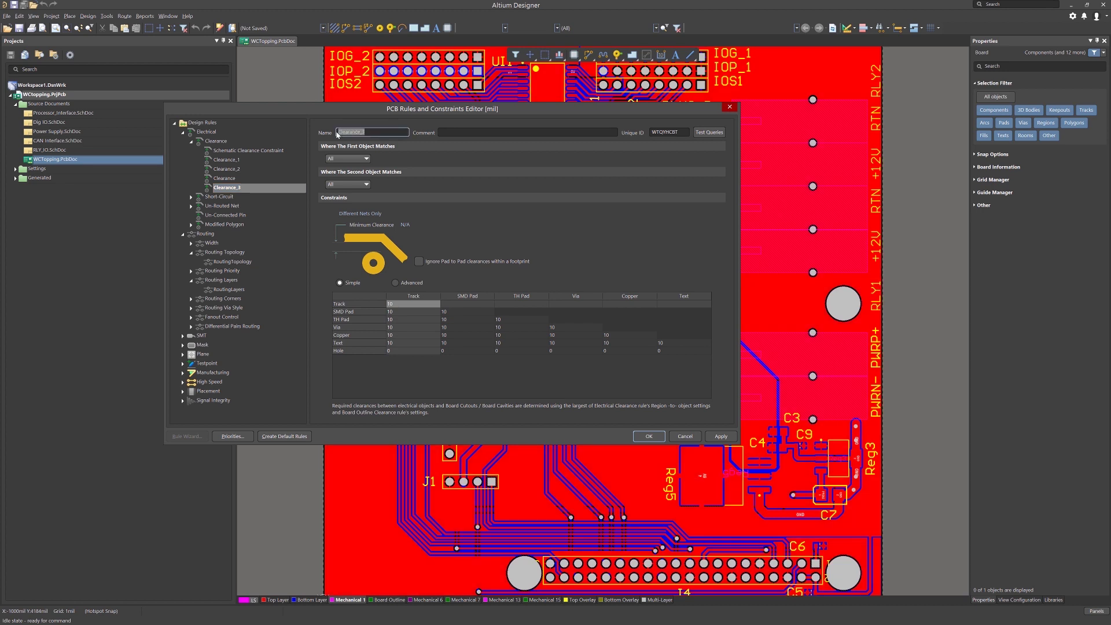
type("12VClearance")
key("Tab")
type("Added c")
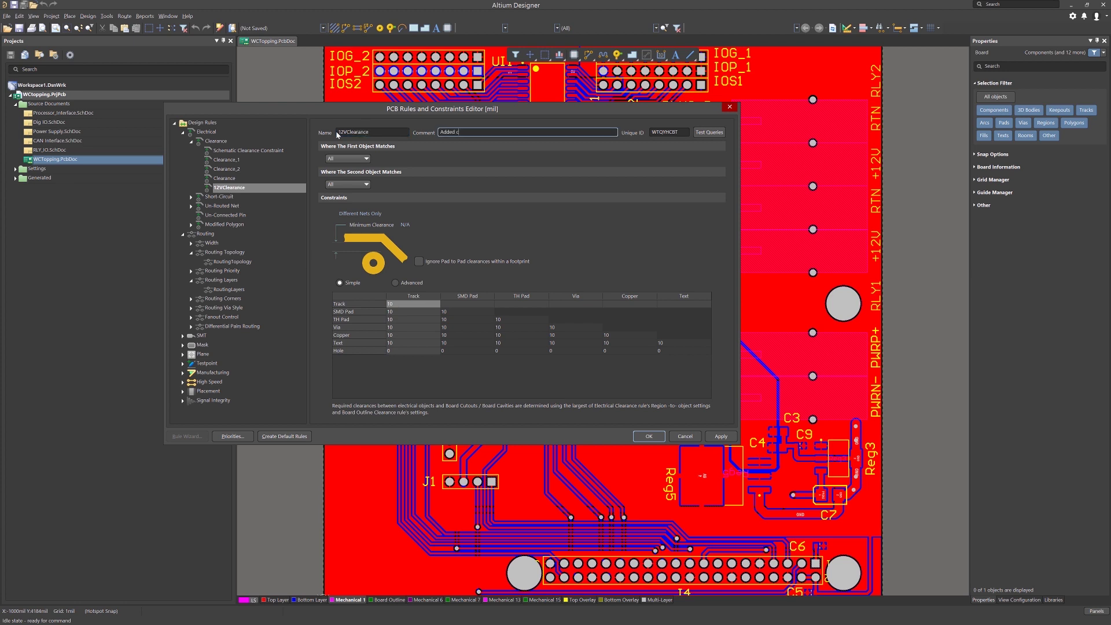
type("learance for the 13V power lin")
- Scope the 12VClearance rule's first object to the 12V net, keeping All as the second object
left_click(360, 158)
left_click(349, 172)
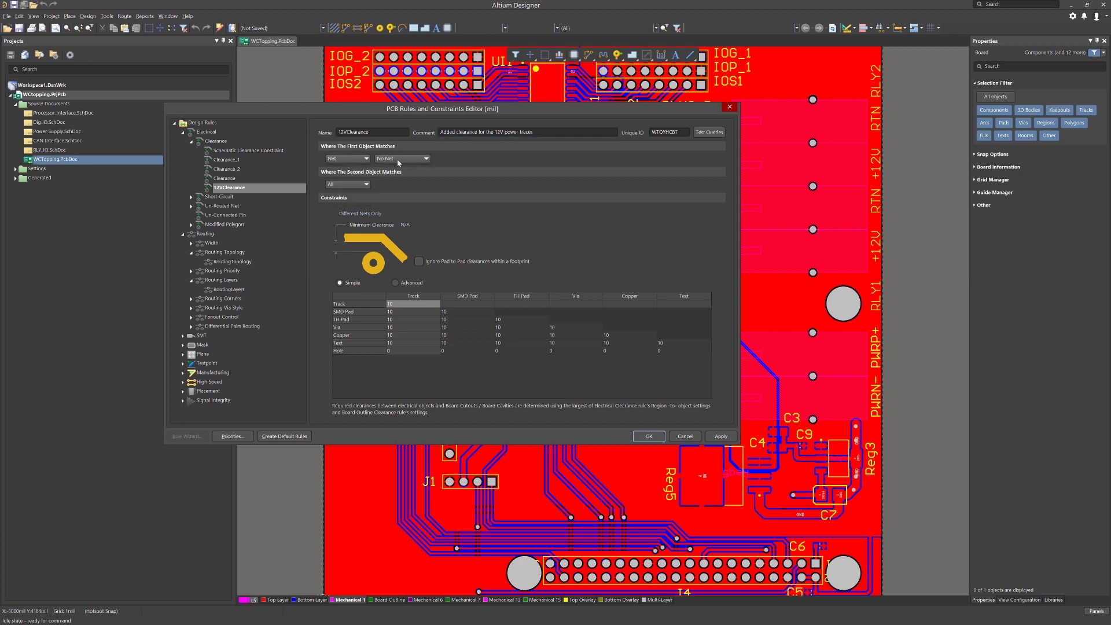
left_click(415, 159)
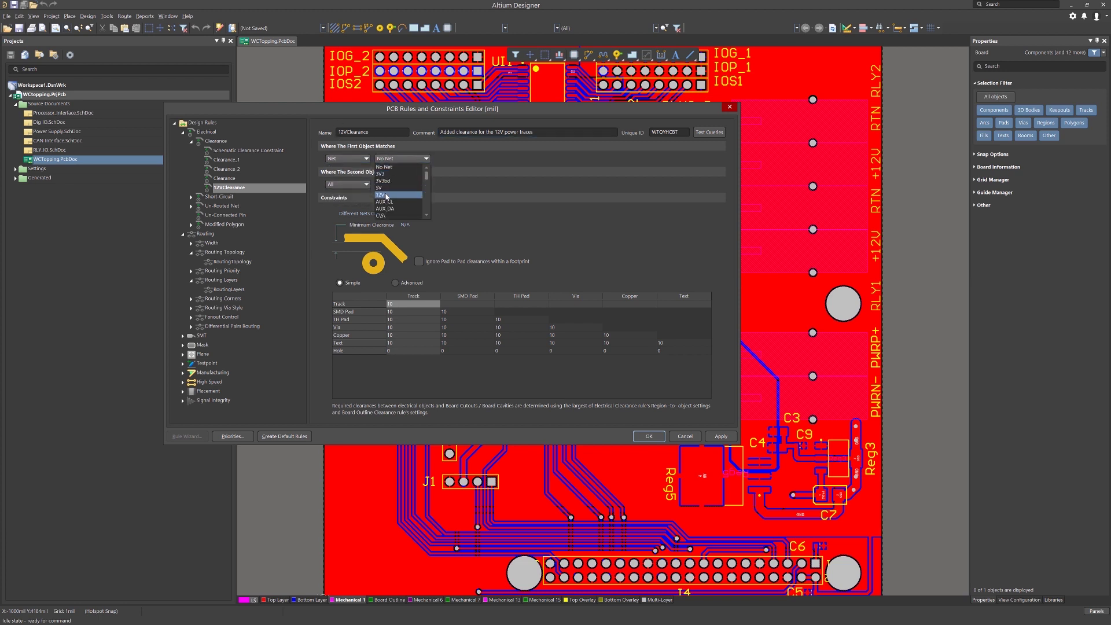
left_click(400, 191)
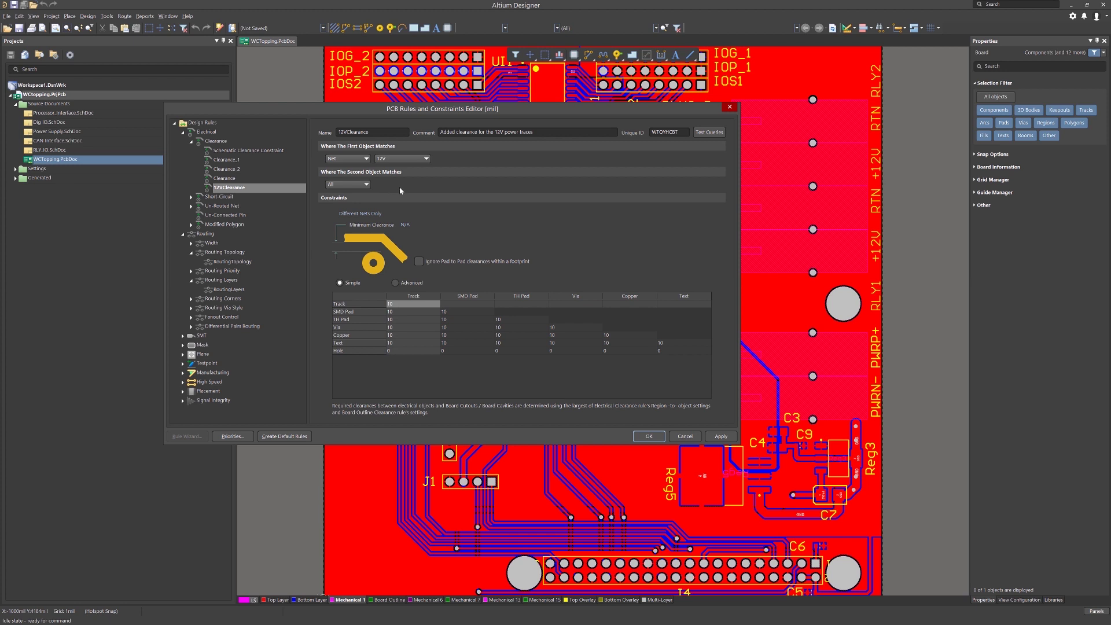
left_click(348, 185)
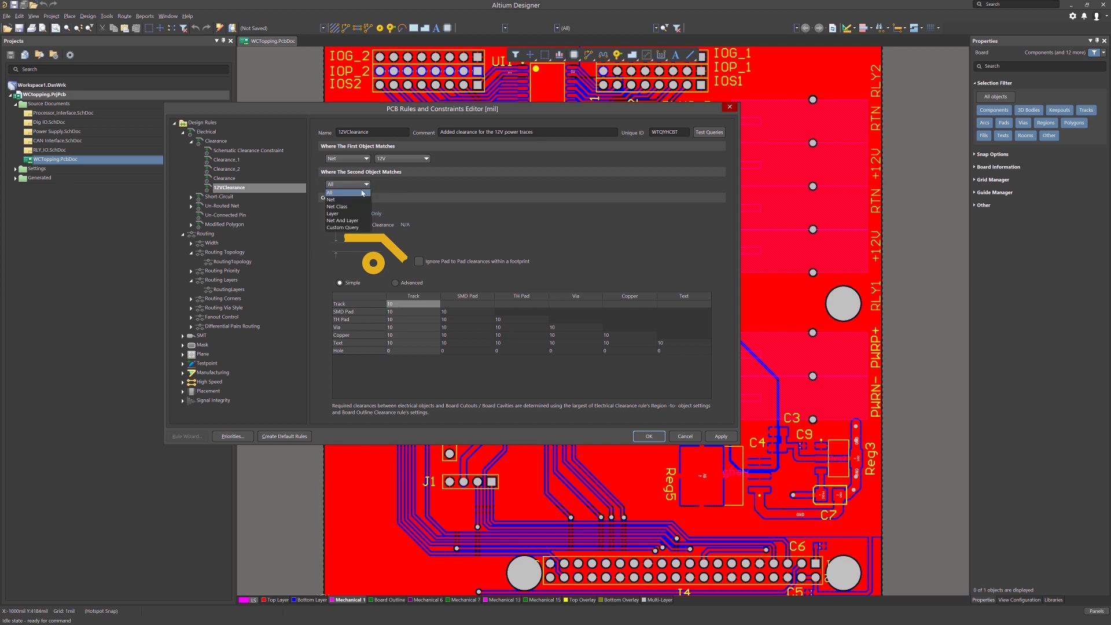
left_click(335, 214)
left_click(345, 197)
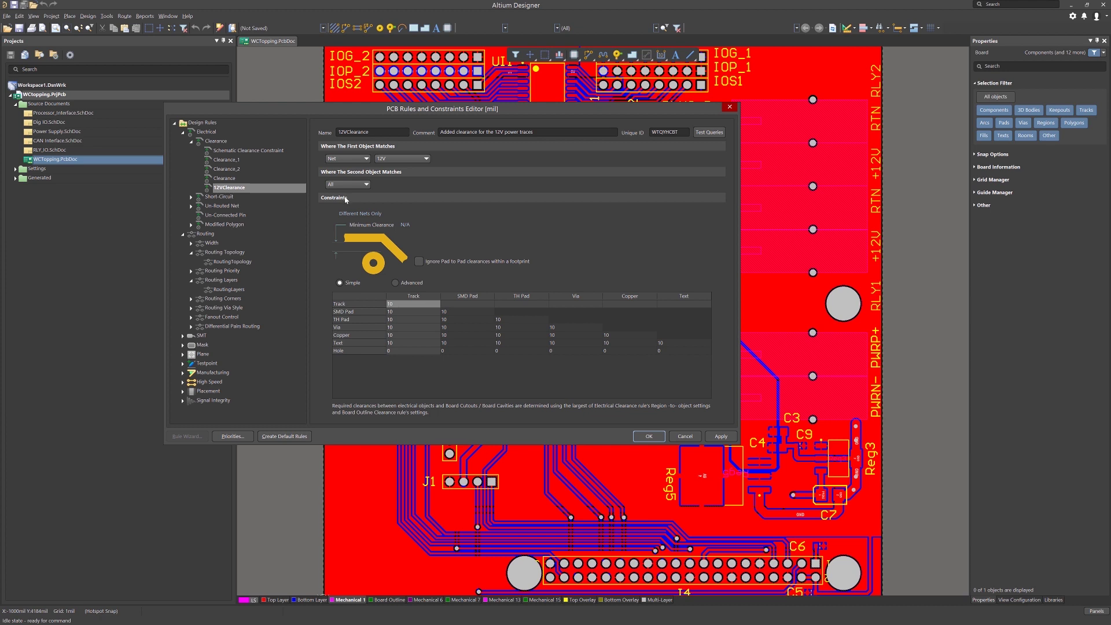
- Set the rule's minimum clearance to 30 mil, with 20 mil for SMD Pad to Track and SMD Pad to SMD Pad
left_click(408, 225)
type("30")
left_click(399, 313)
type("2")
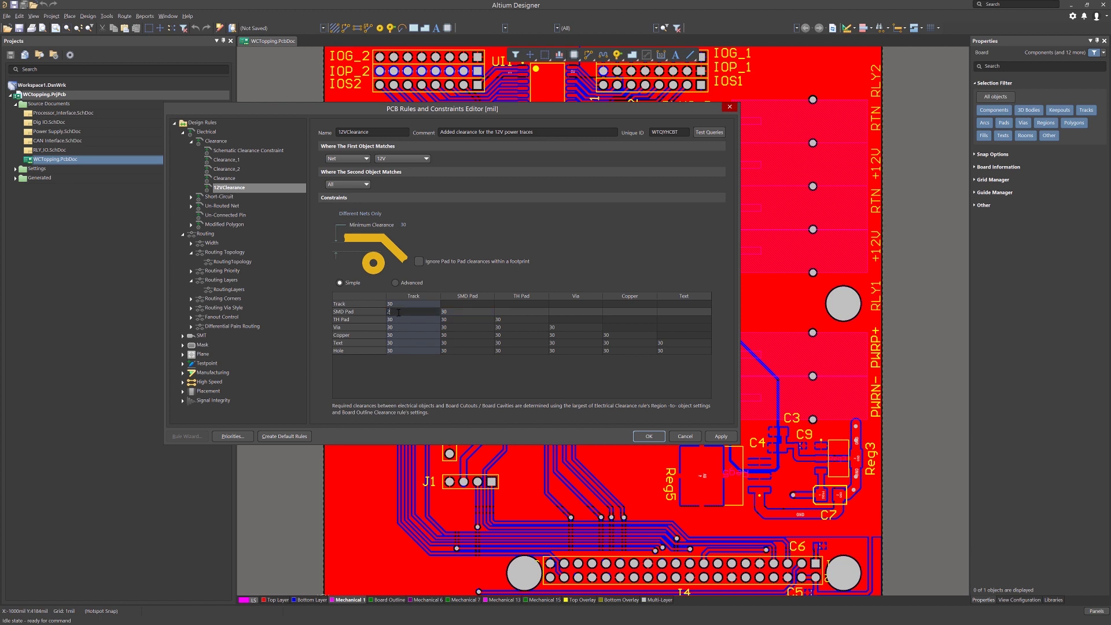
left_click(455, 311)
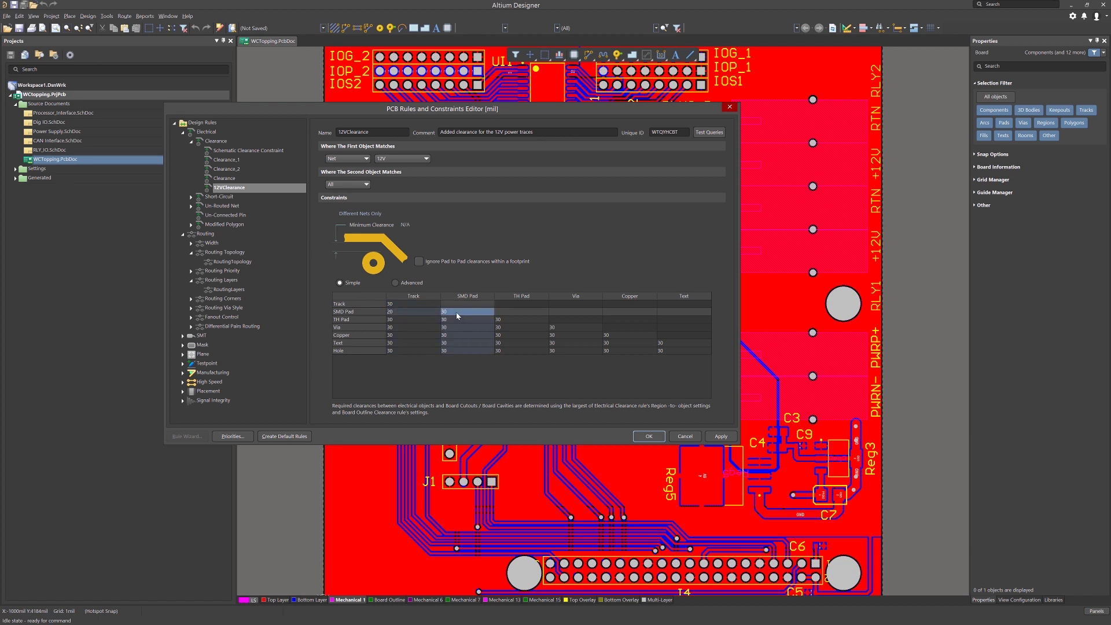
type("20")
left_click(488, 361)
- View the advanced clearance matrix, return to the simple one and apply the 12VClearance rule
left_click(395, 283)
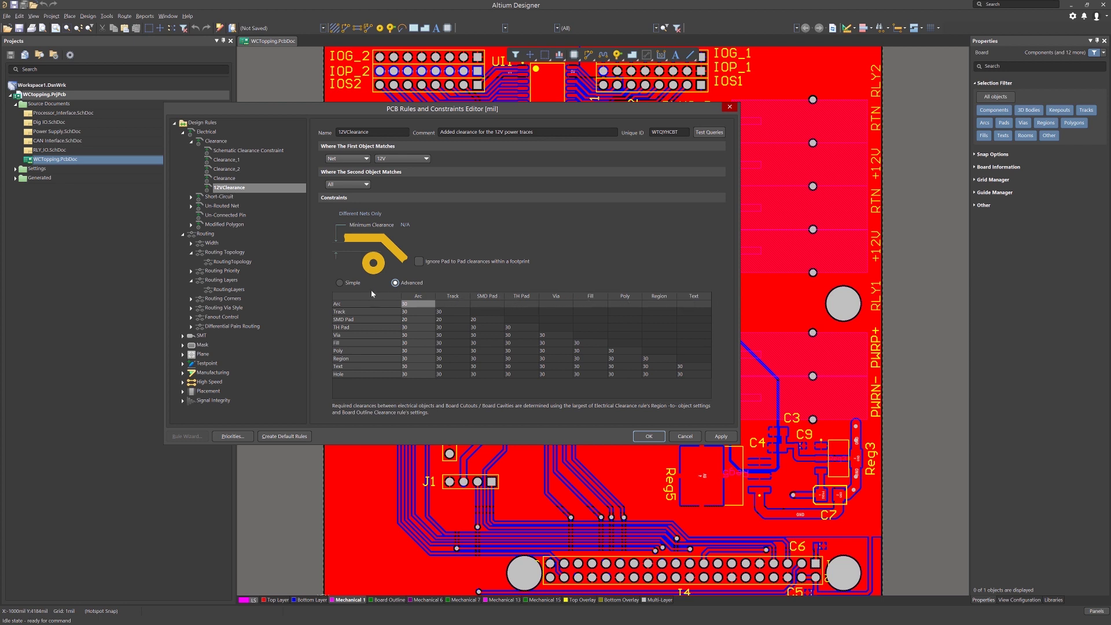
left_click(340, 283)
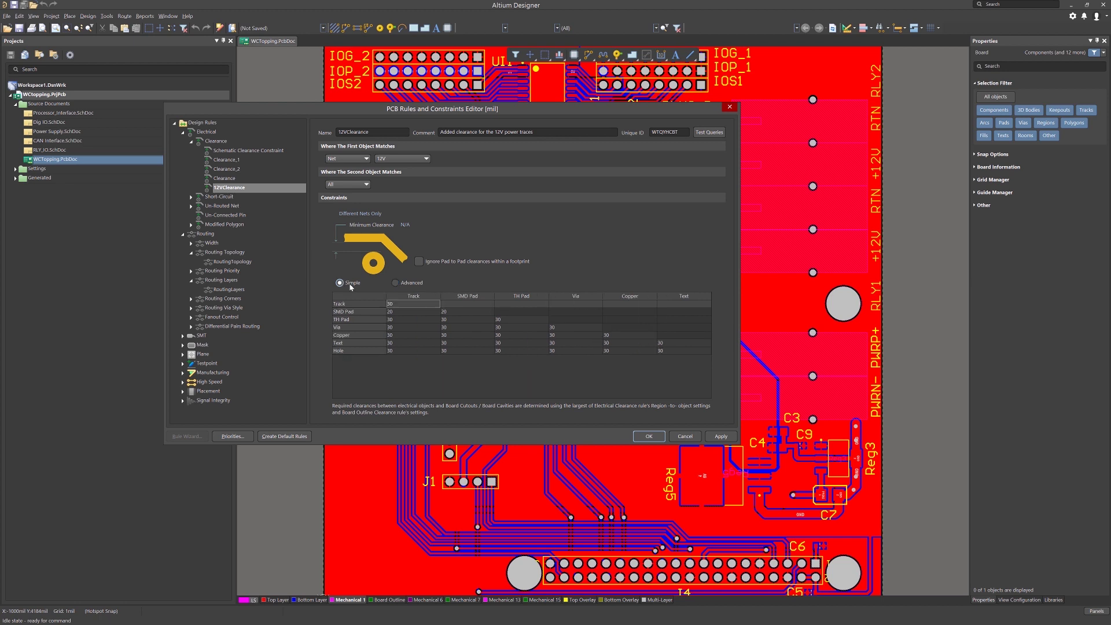
left_click(721, 437)
- Review the list of clearance rules, comparing the priority and scope of 12VClearance and Clearance
left_click(215, 141)
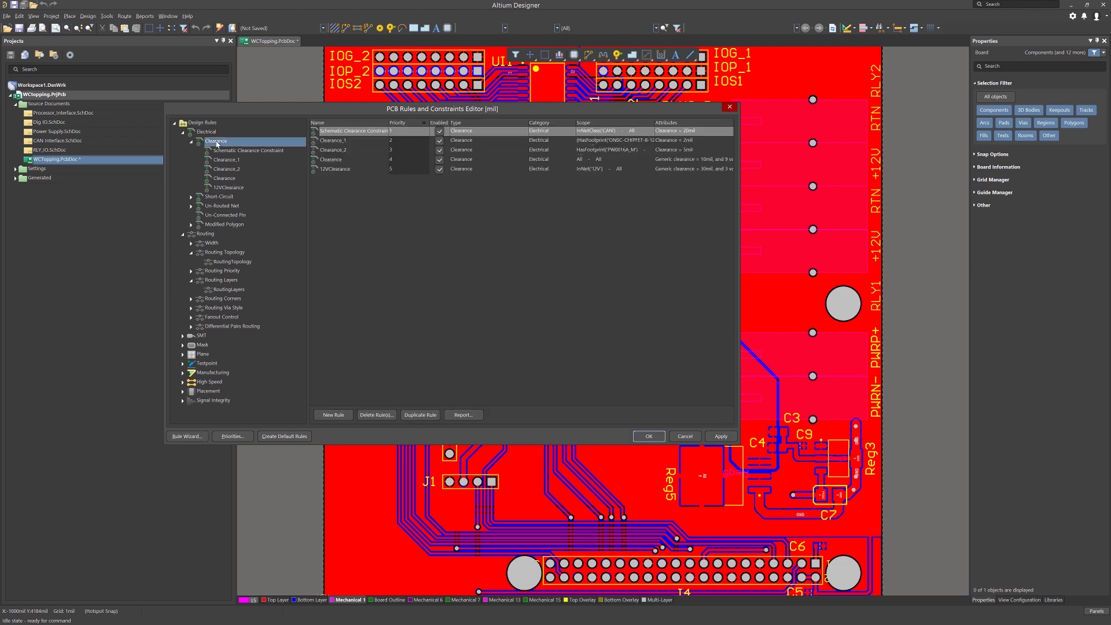
left_click(337, 170)
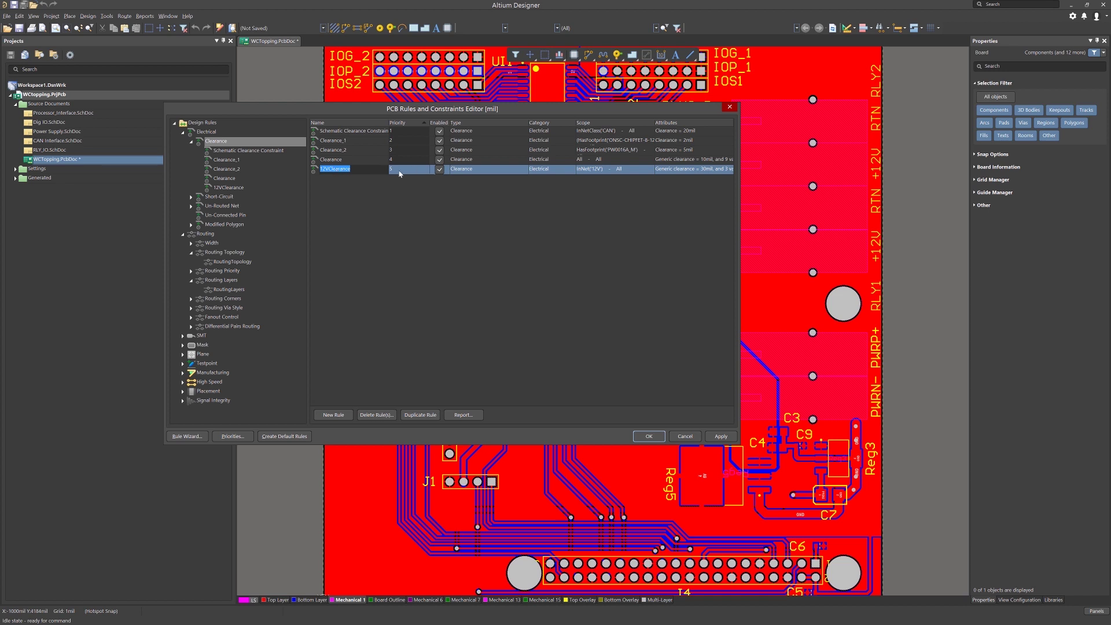
left_click(597, 159)
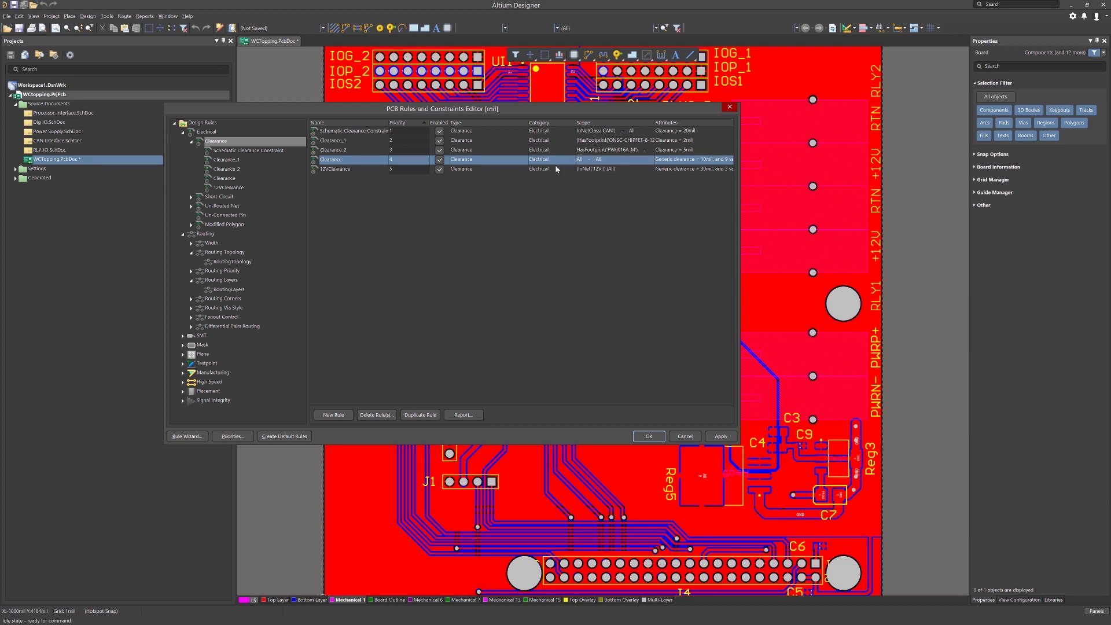
- Raise the 12VClearance rule to priority 2 among the clearance rules and apply the new order
left_click(327, 170)
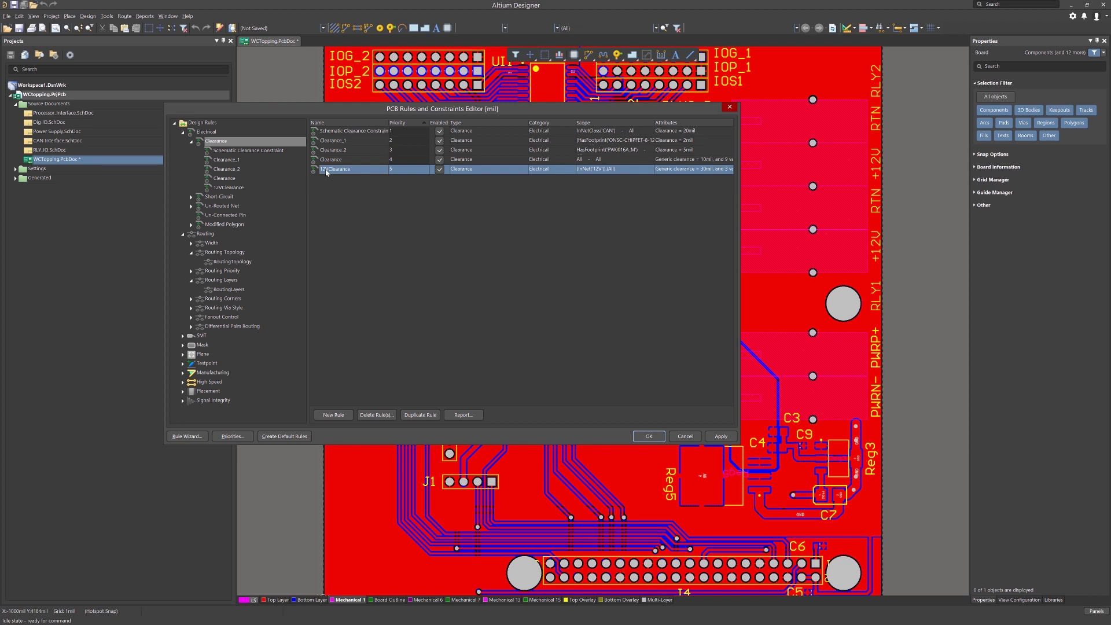
left_click(326, 172)
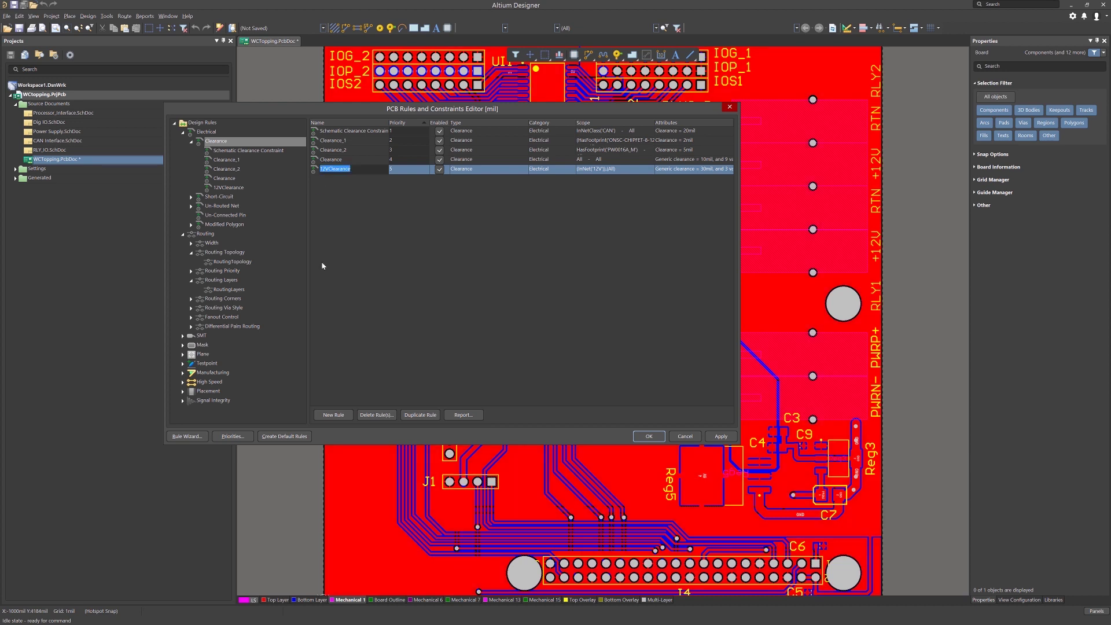
left_click(234, 438)
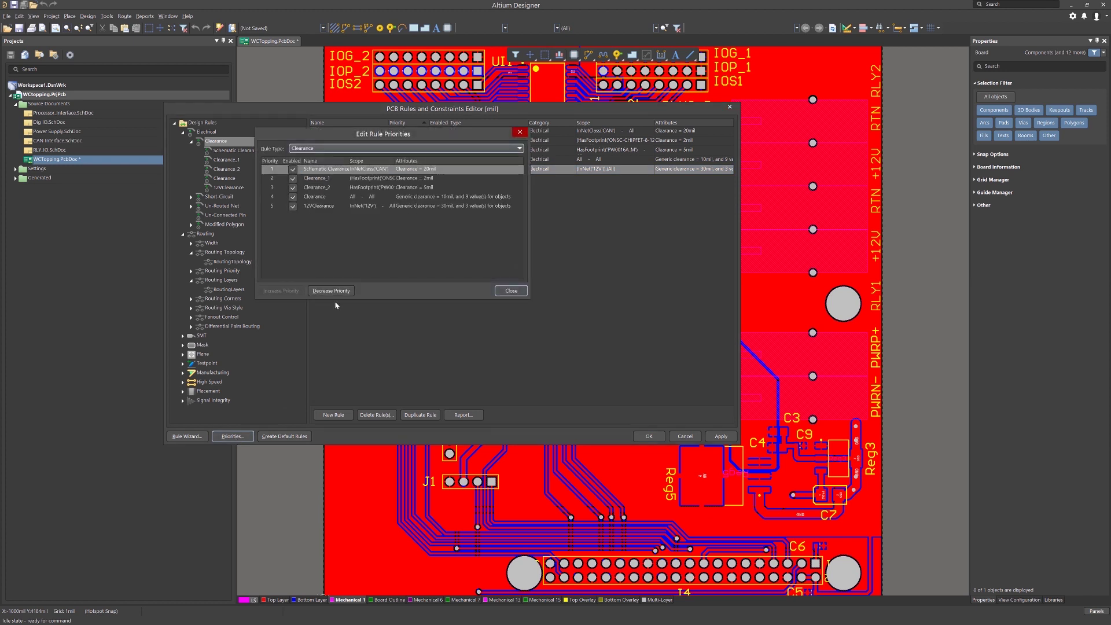
left_click(316, 207)
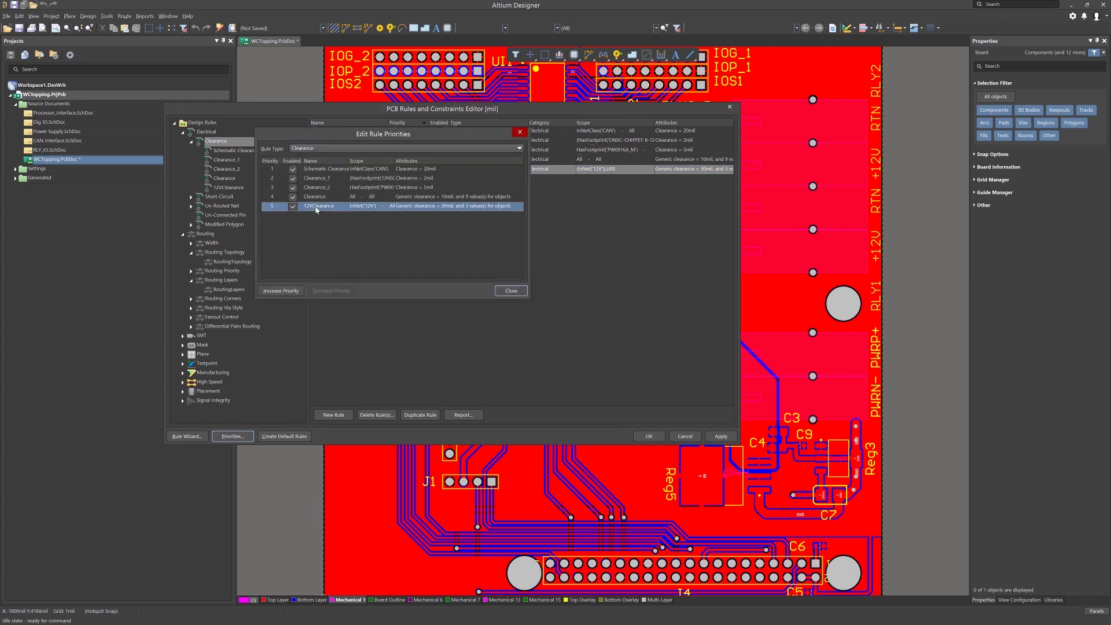
left_click(280, 292)
left_click(279, 291)
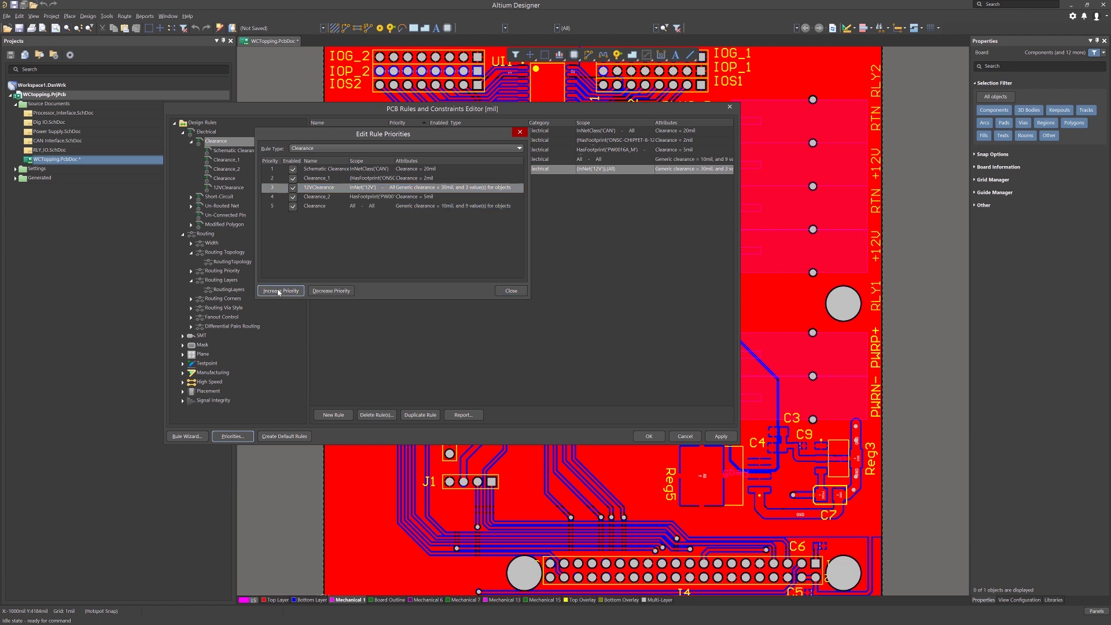
left_click(279, 292)
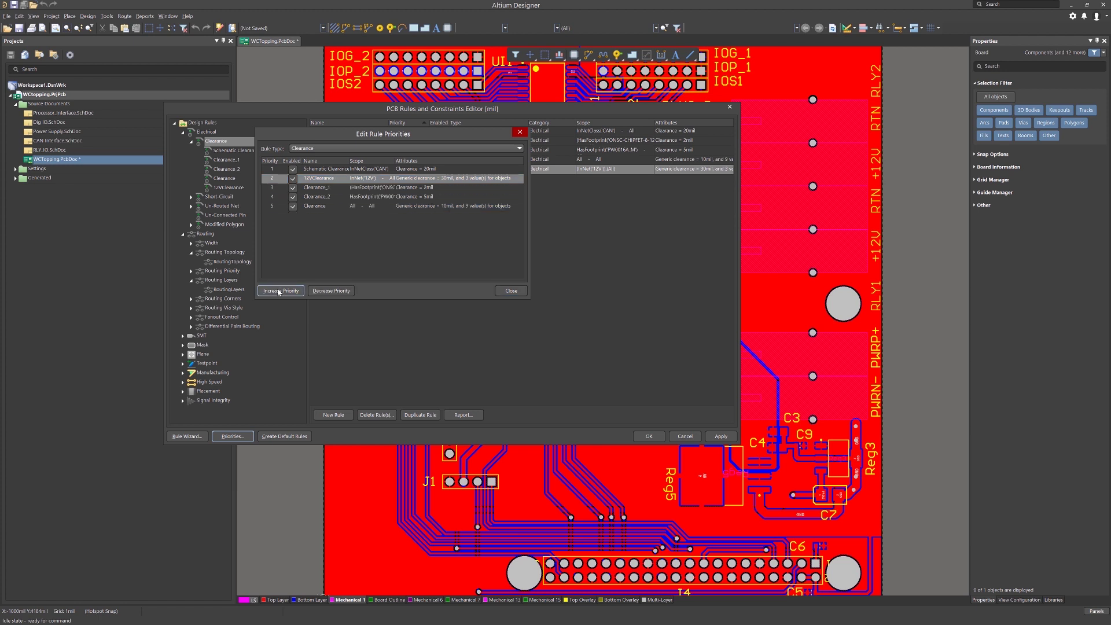
left_click(325, 293)
left_click(290, 291)
left_click(516, 290)
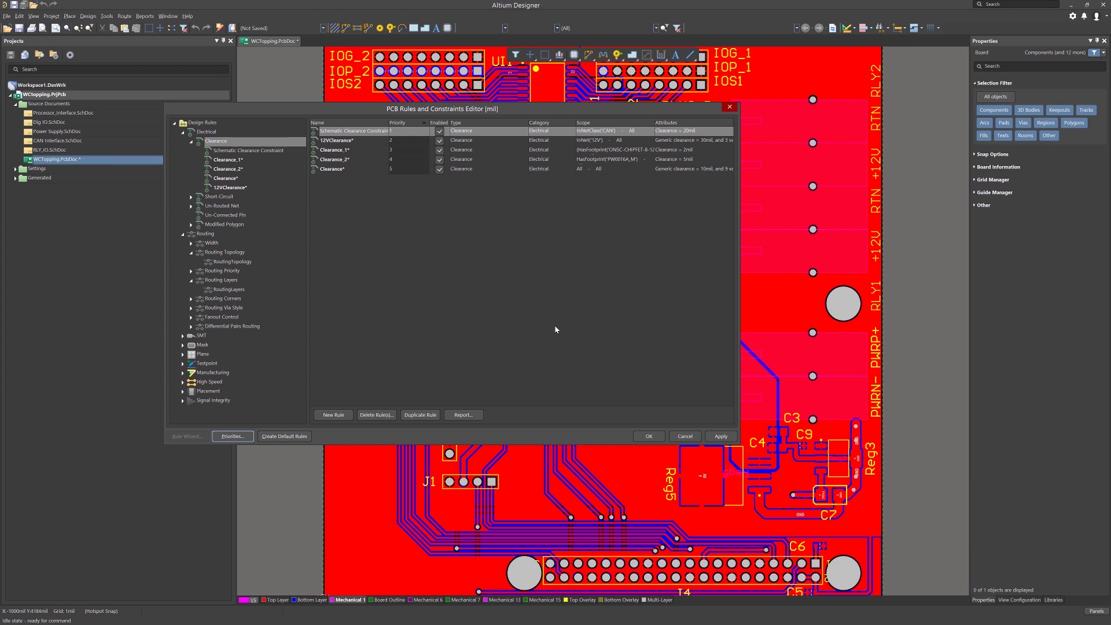
left_click(721, 436)
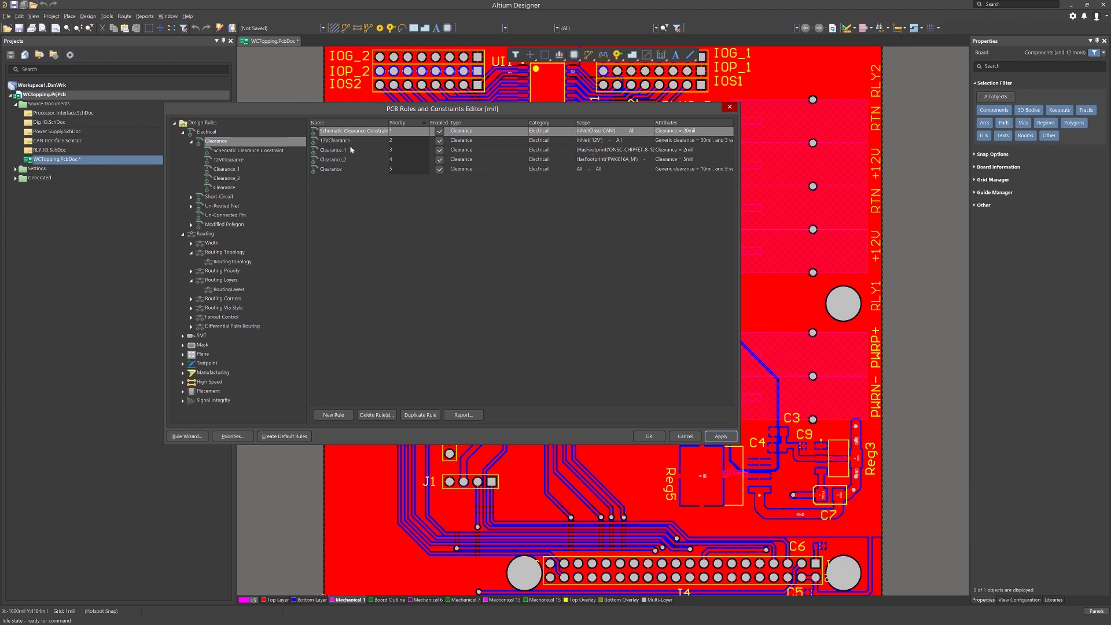
left_click(376, 203)
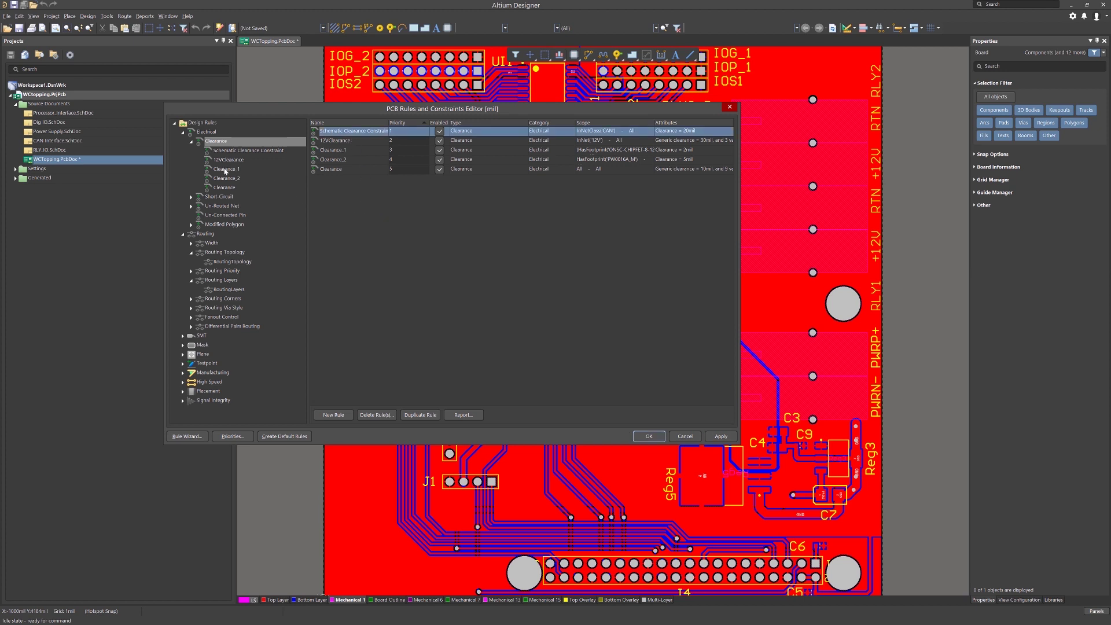
- Try Net Class as the second object scope of the general Clearance rule and restore the scope to All
left_click(225, 188)
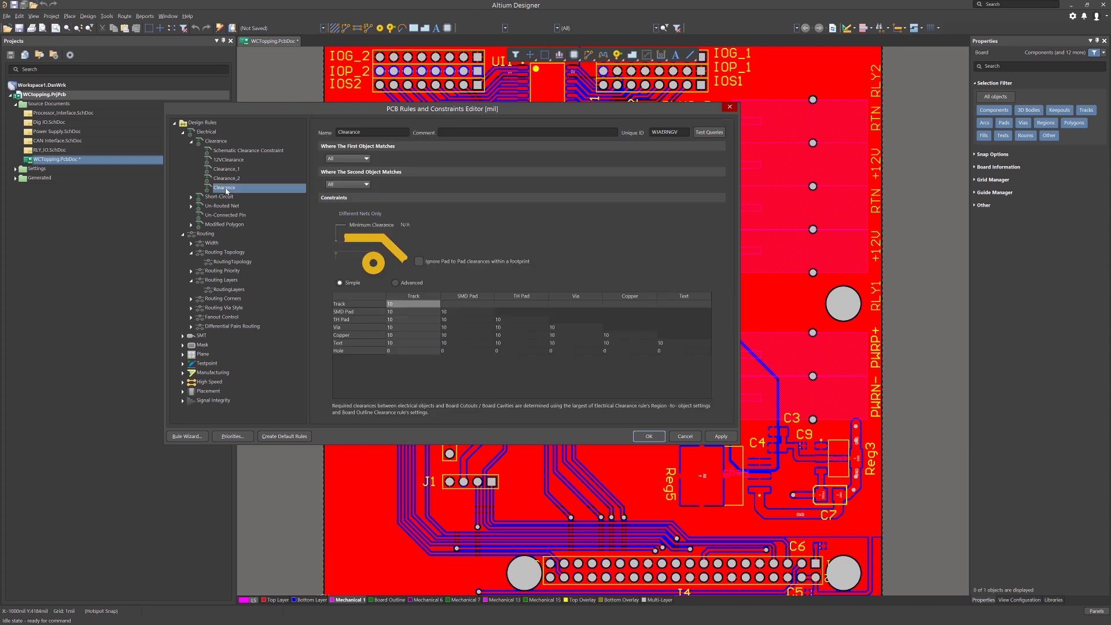
left_click(362, 184)
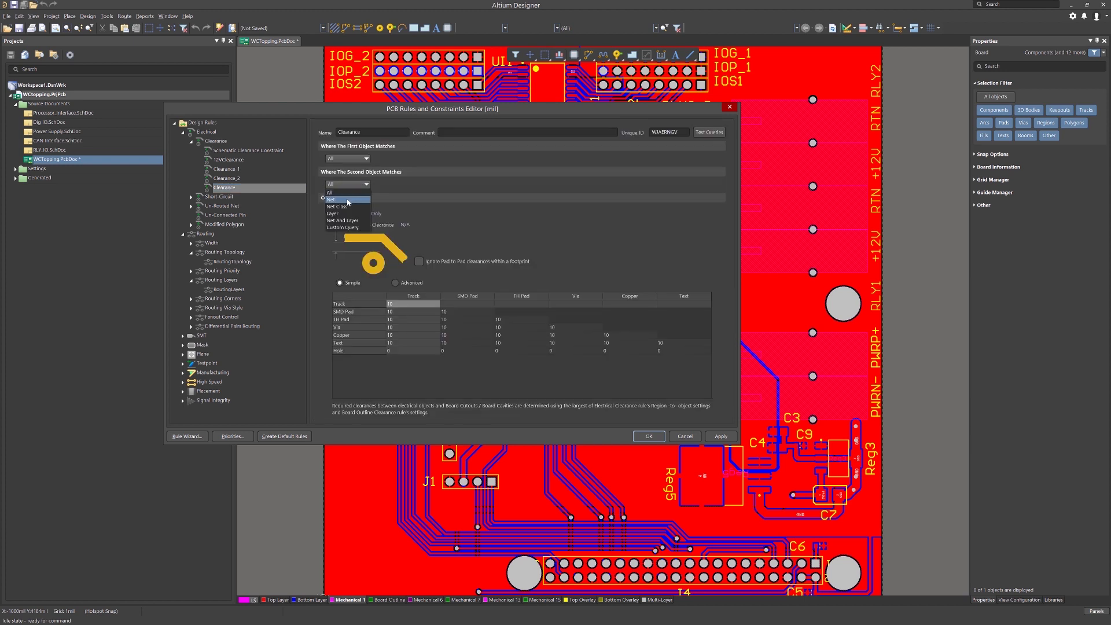
left_click(342, 206)
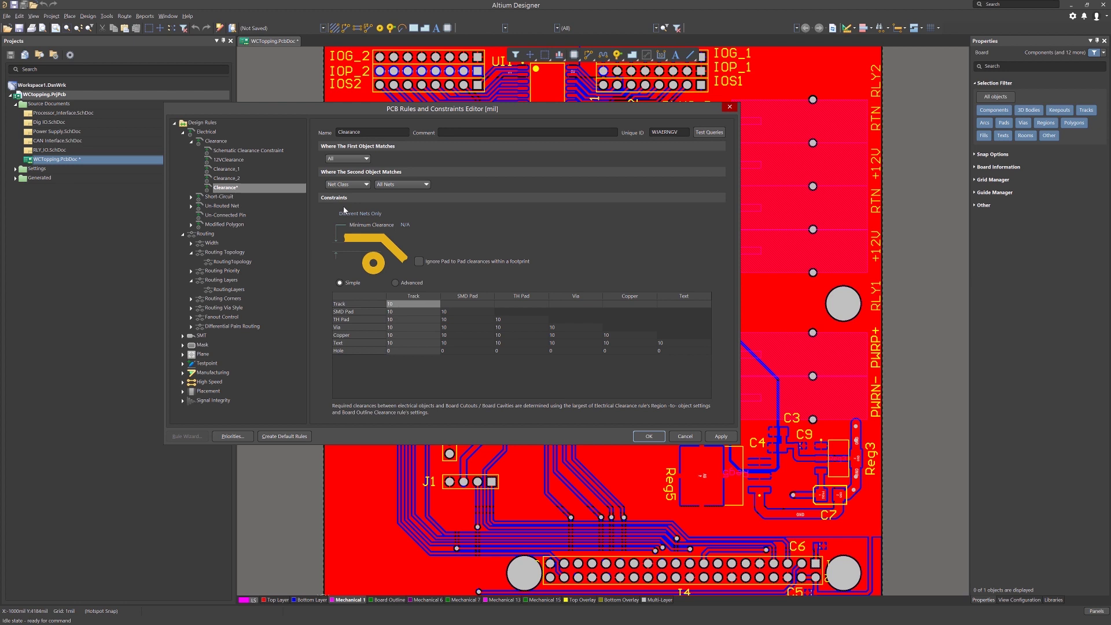
left_click(363, 185)
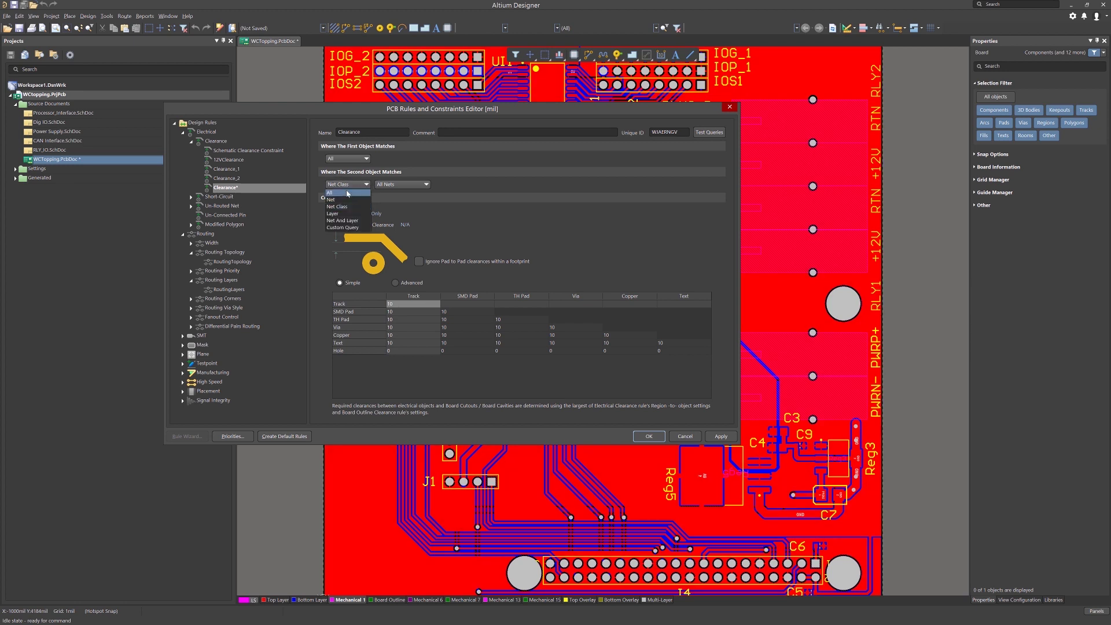
left_click(346, 193)
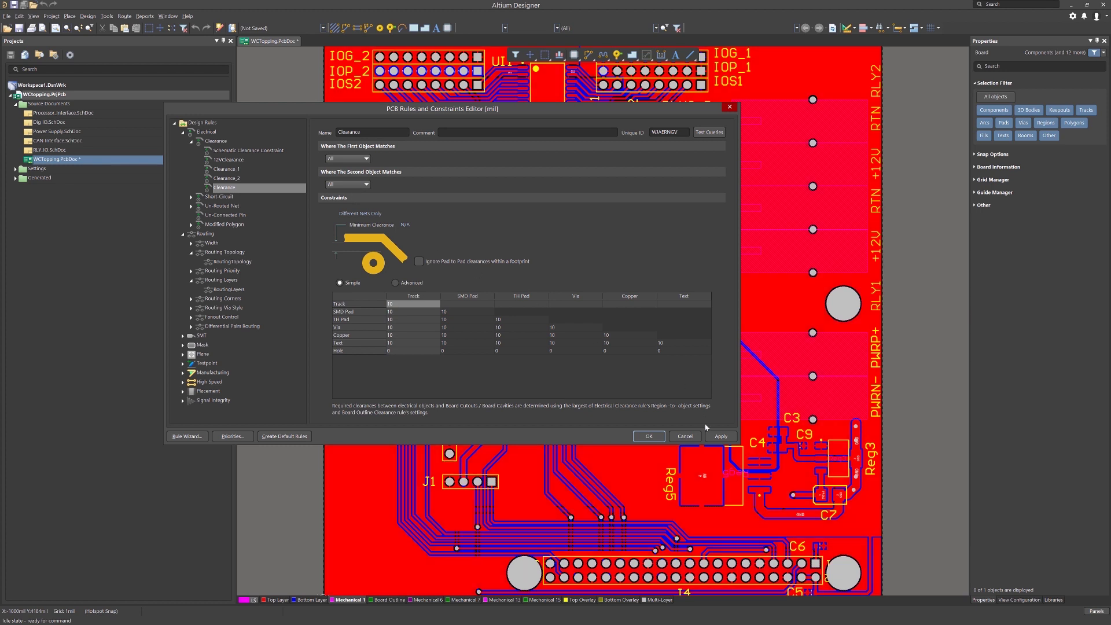
- In the Power Supply schematic, prepare a parameter set directive labelled PowerNets with a net class named PowerNets
left_click(658, 439)
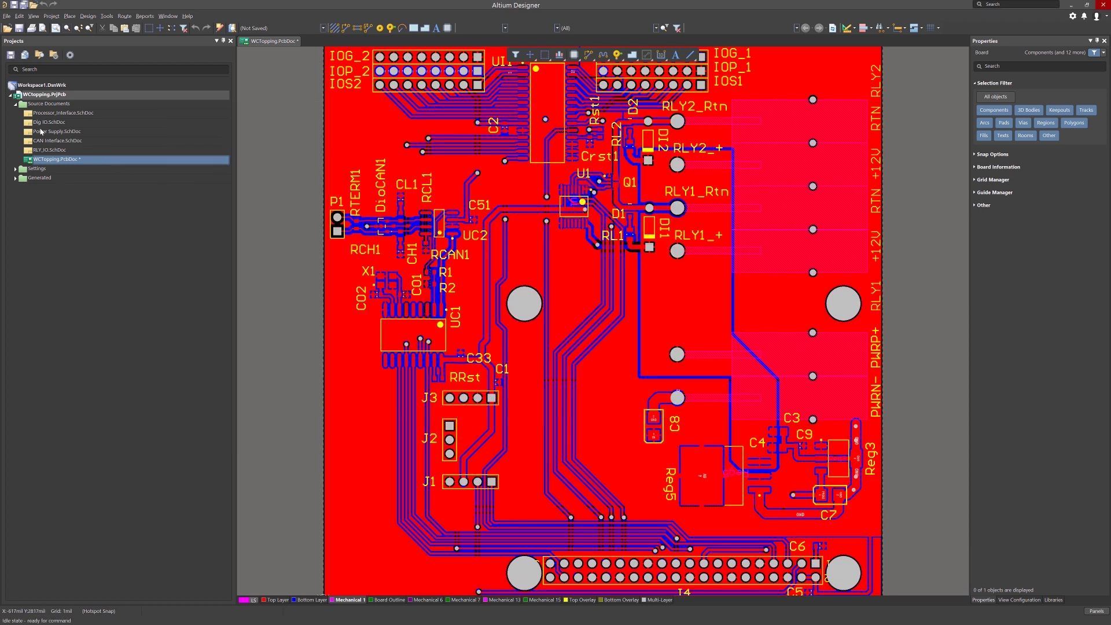
double_click(41, 132)
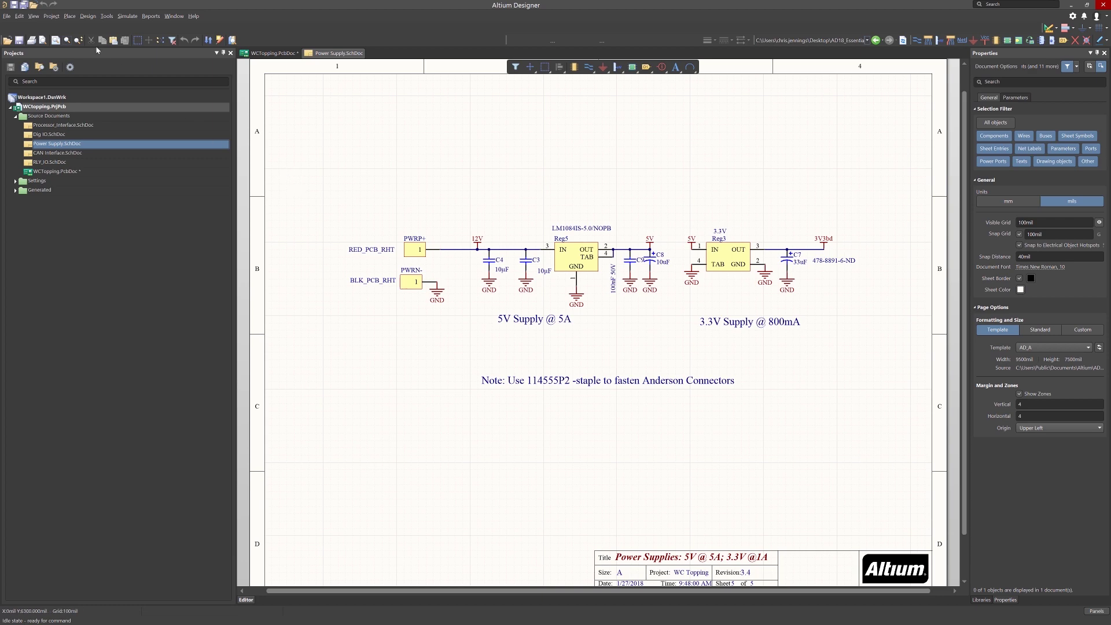
left_click(70, 16)
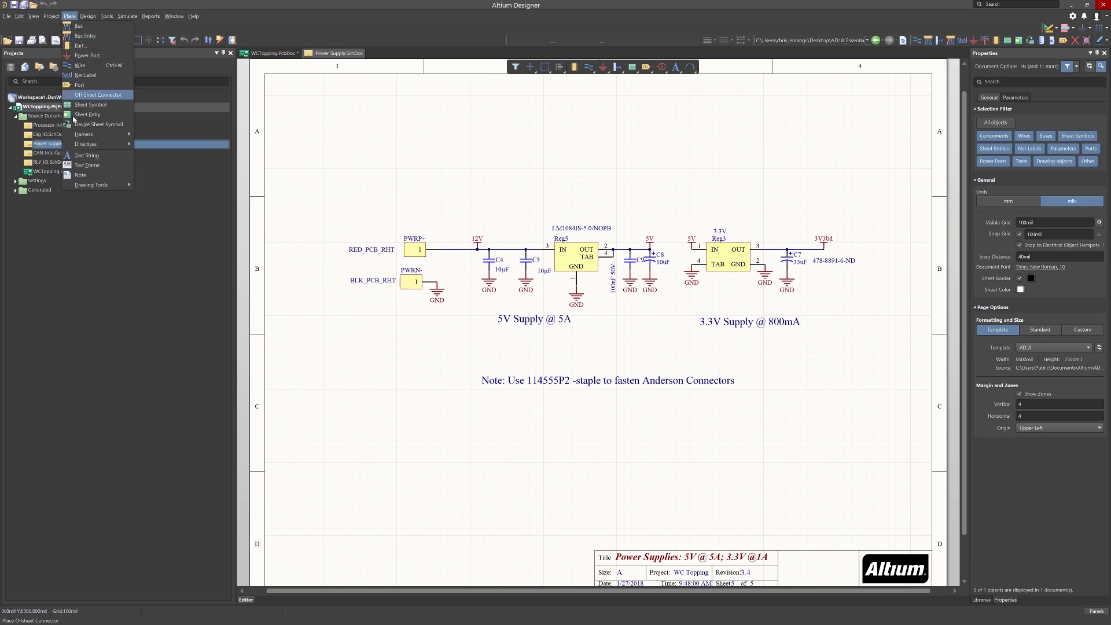
mouse_move(80, 147)
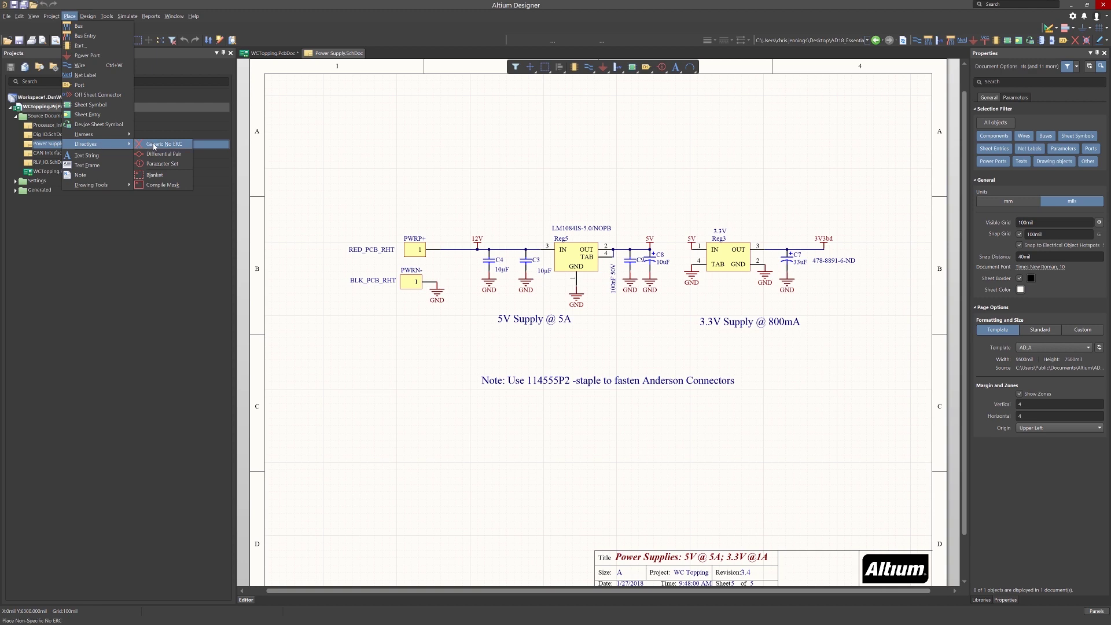
left_click(160, 166)
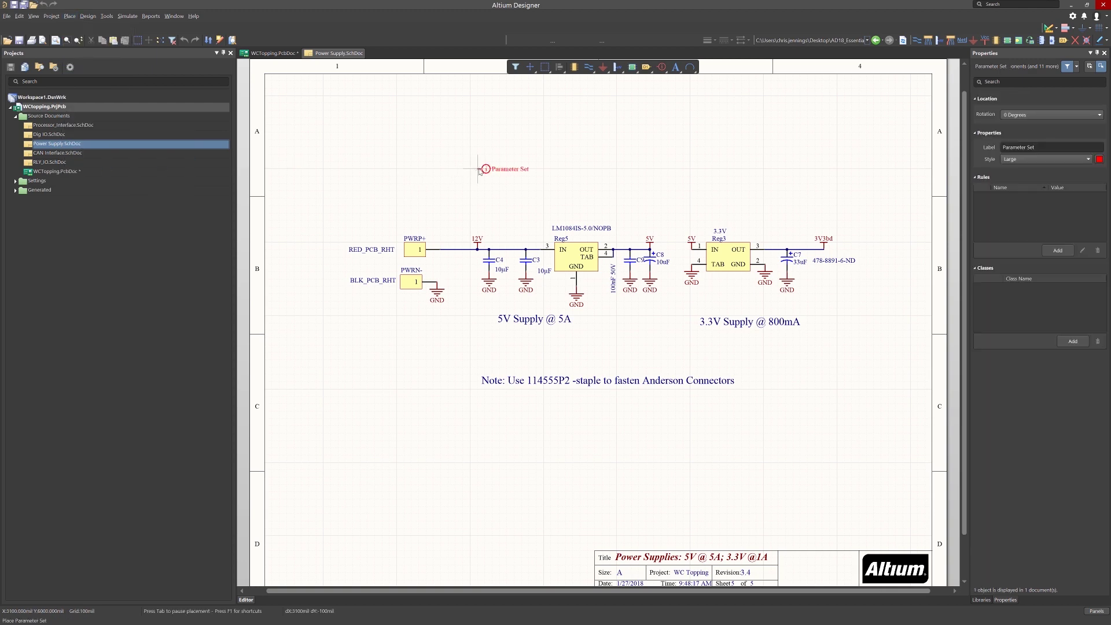
key("Tab")
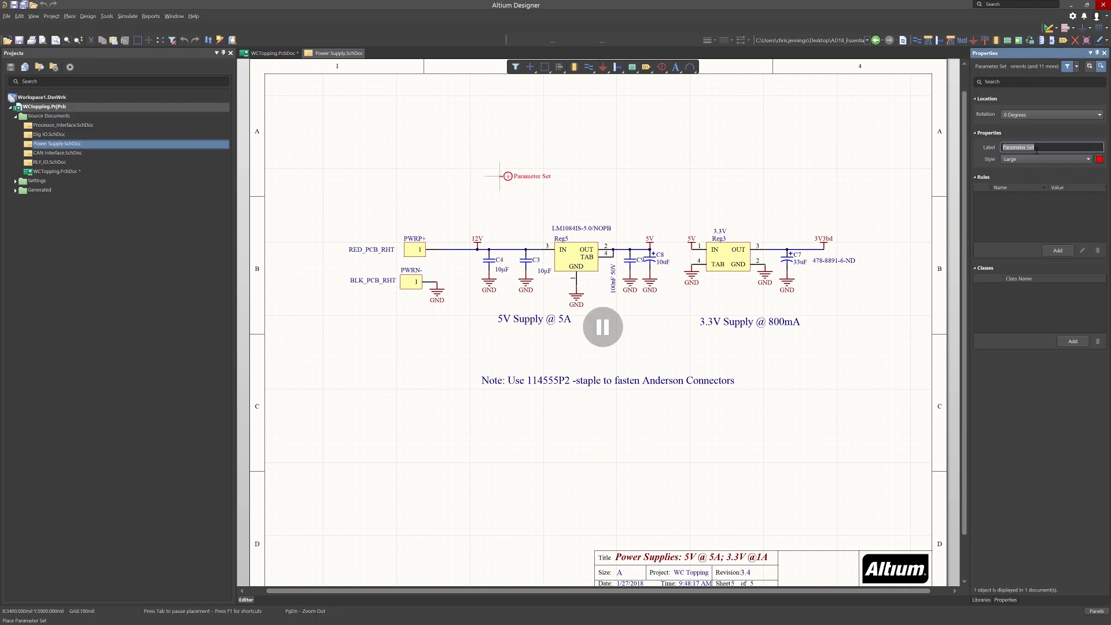
type("PowerNets")
left_click(1073, 341)
left_click(1018, 288)
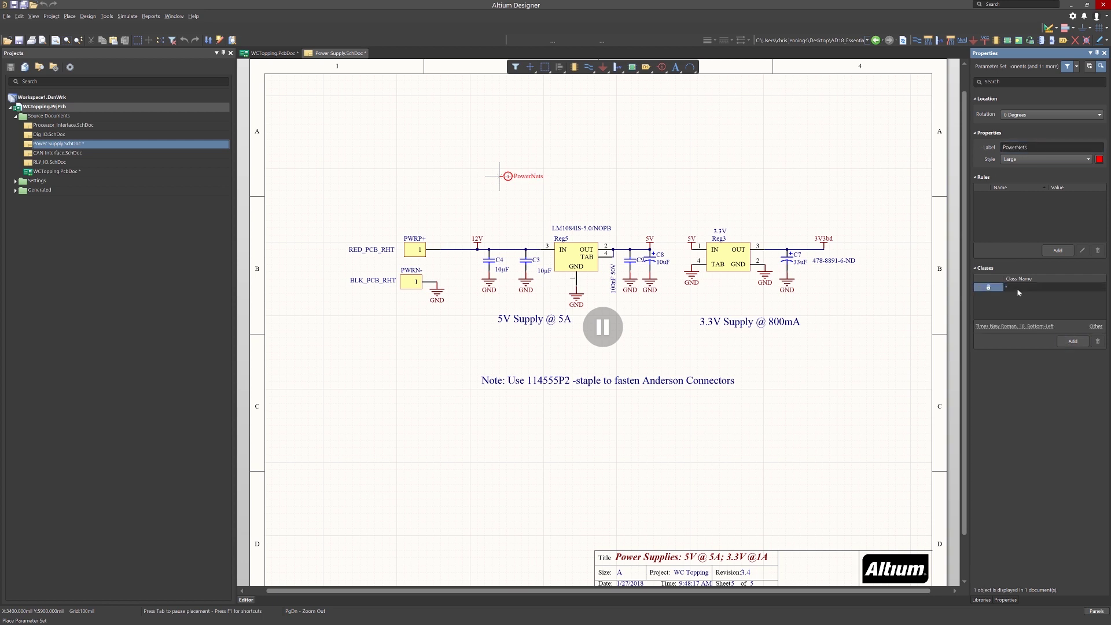
type("PowerNets")
left_click(1023, 301)
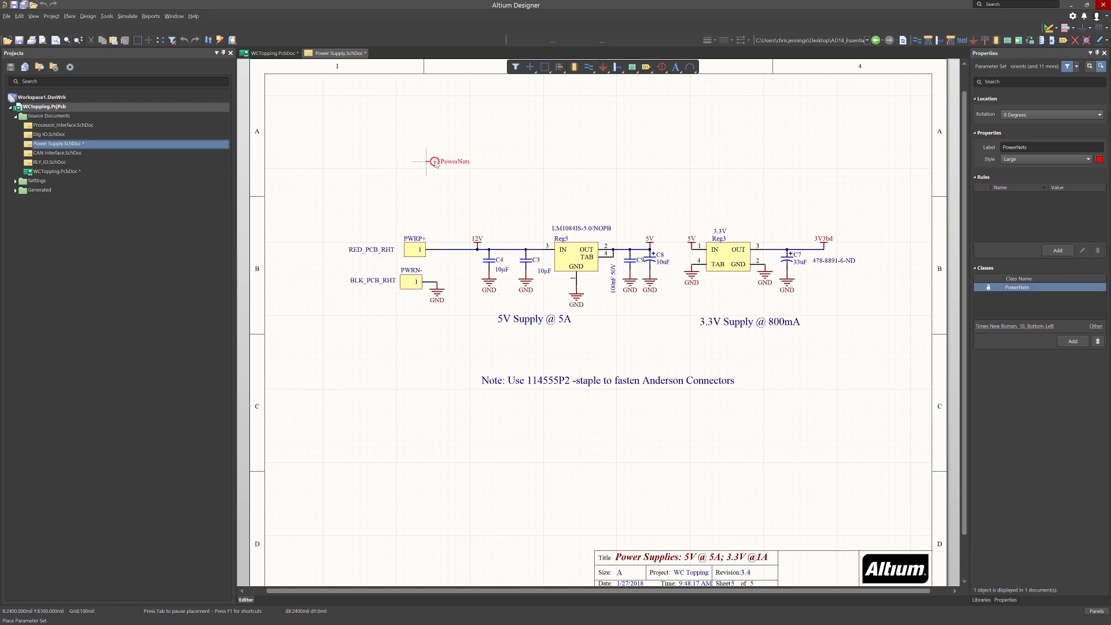
- Place the PowerNets directive, rotated 90 degrees, on the 12V wire, the PWRN- ground wire, and the 5V and 3.3V regulator outputs
key("space")
left_click(456, 249)
left_click(437, 282)
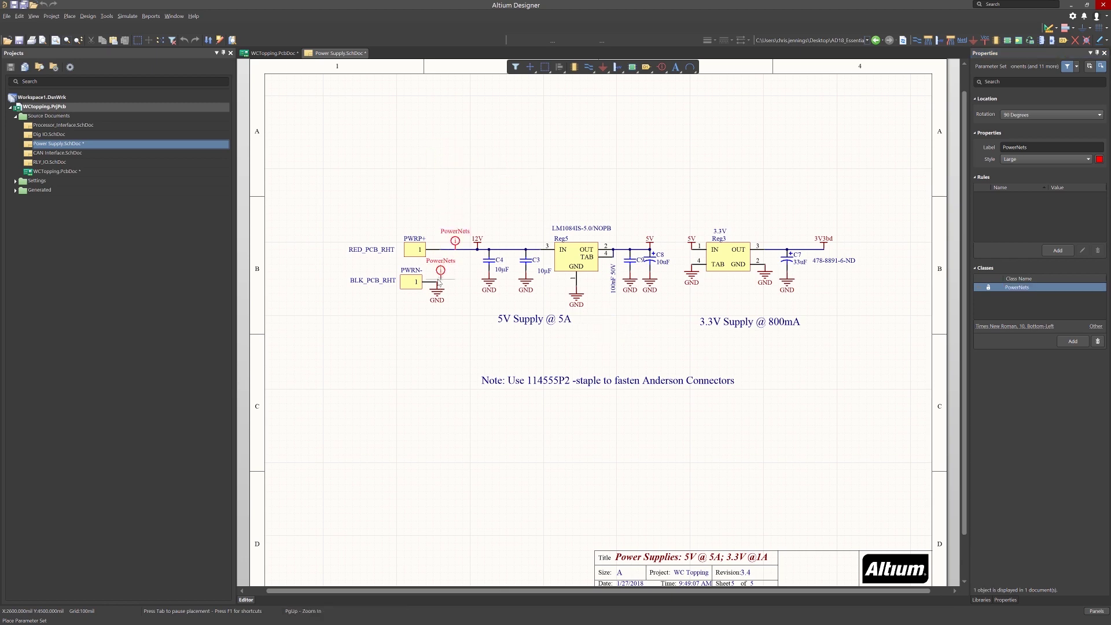
left_click(624, 250)
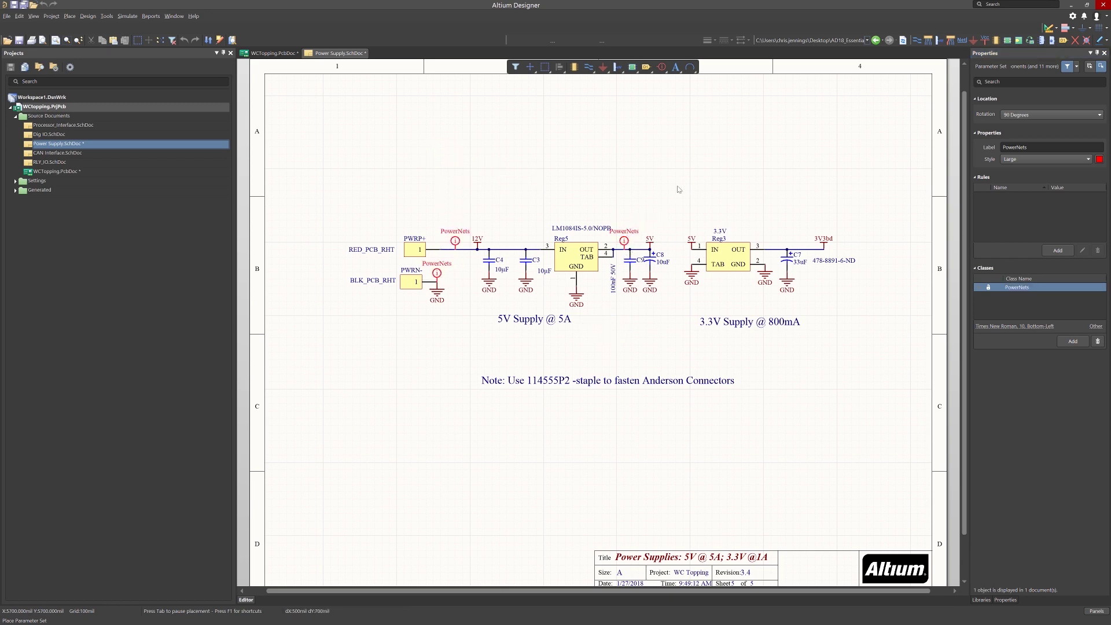
left_click(779, 249)
right_click(550, 151)
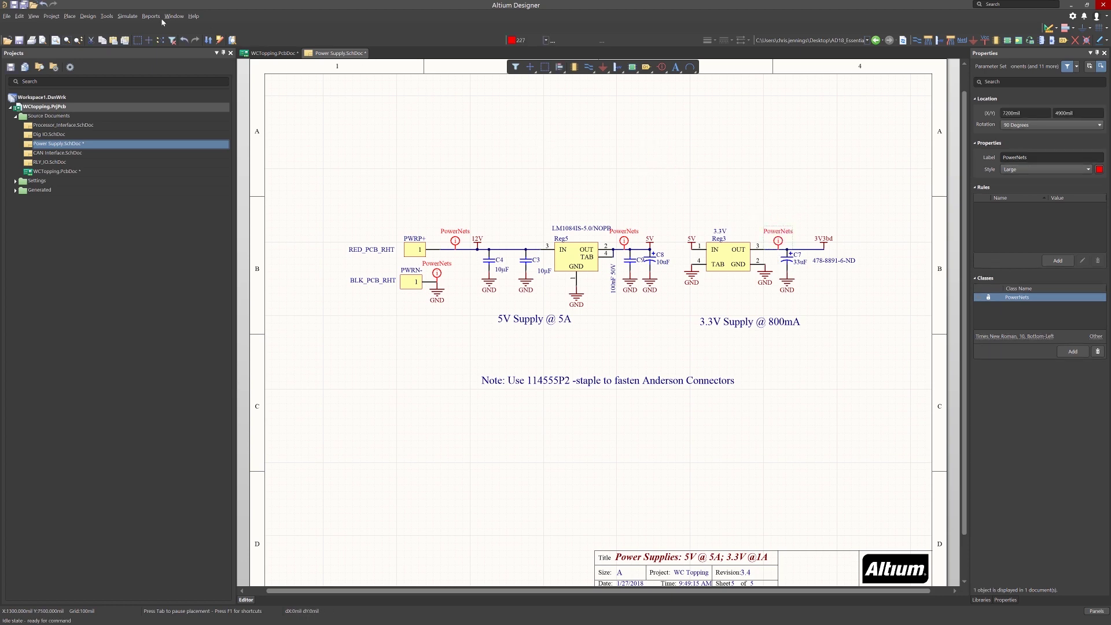
- Update the WCTopping PCB from the schematic, executing only the net class member additions to PowerNets without adding rooms
left_click(88, 16)
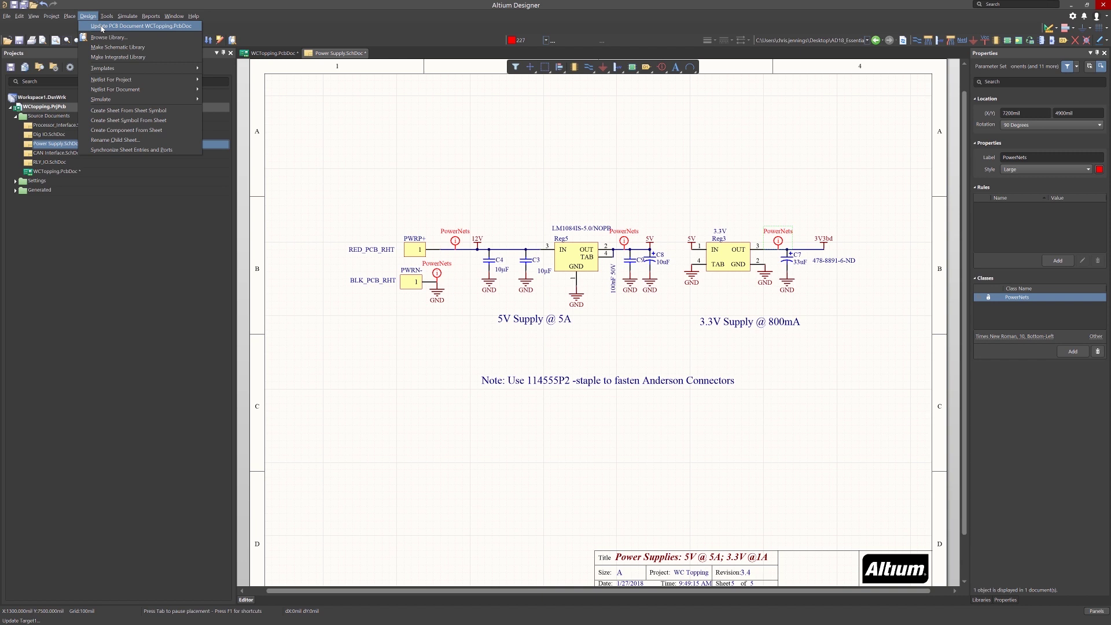
left_click(101, 27)
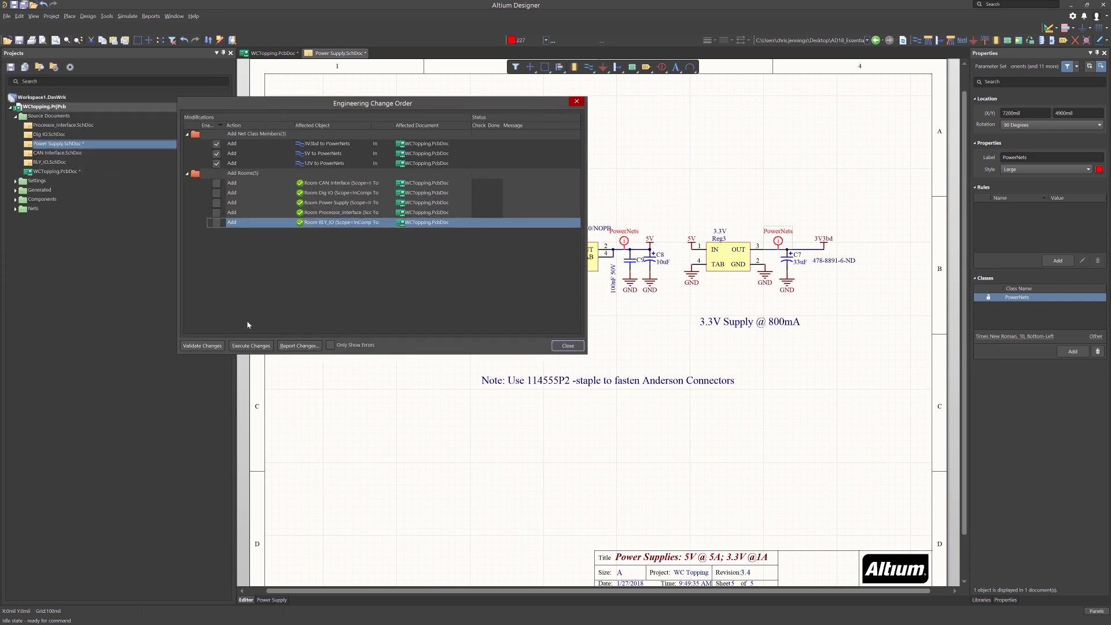
left_click(253, 345)
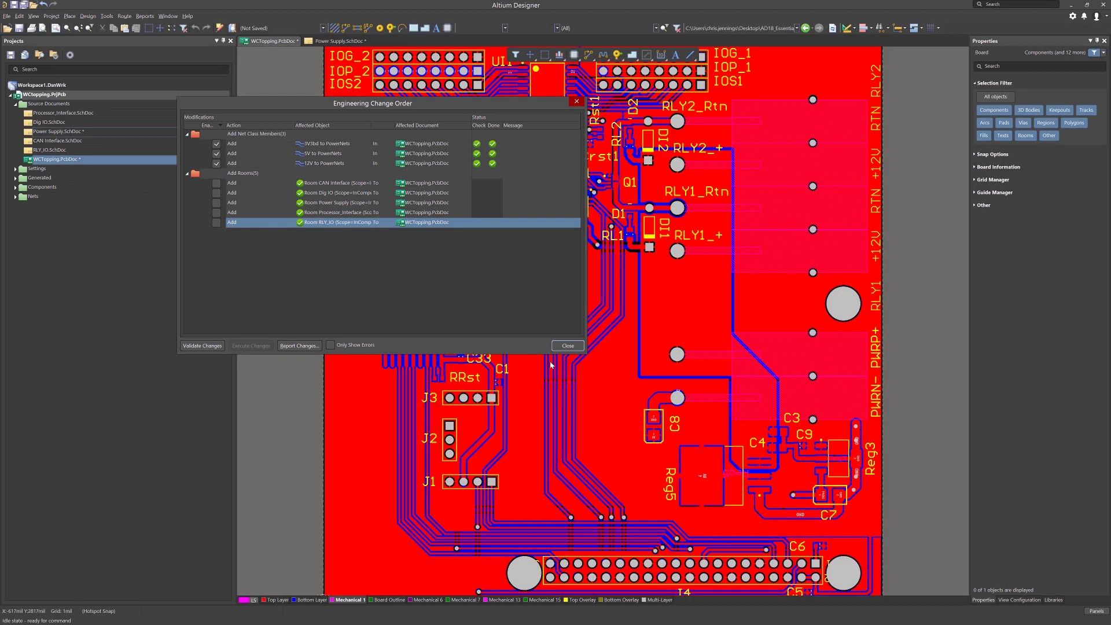
left_click(565, 351)
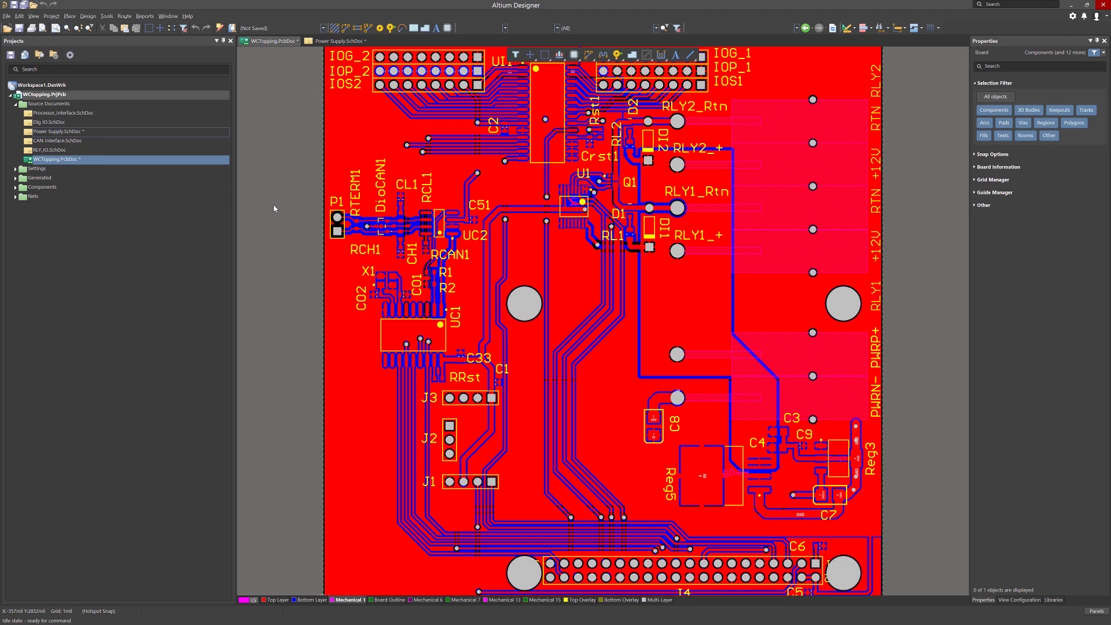
- Add a routing width rule to the PCB named PowerNets with the comment "Added trace widths for power nets"
left_click(88, 16)
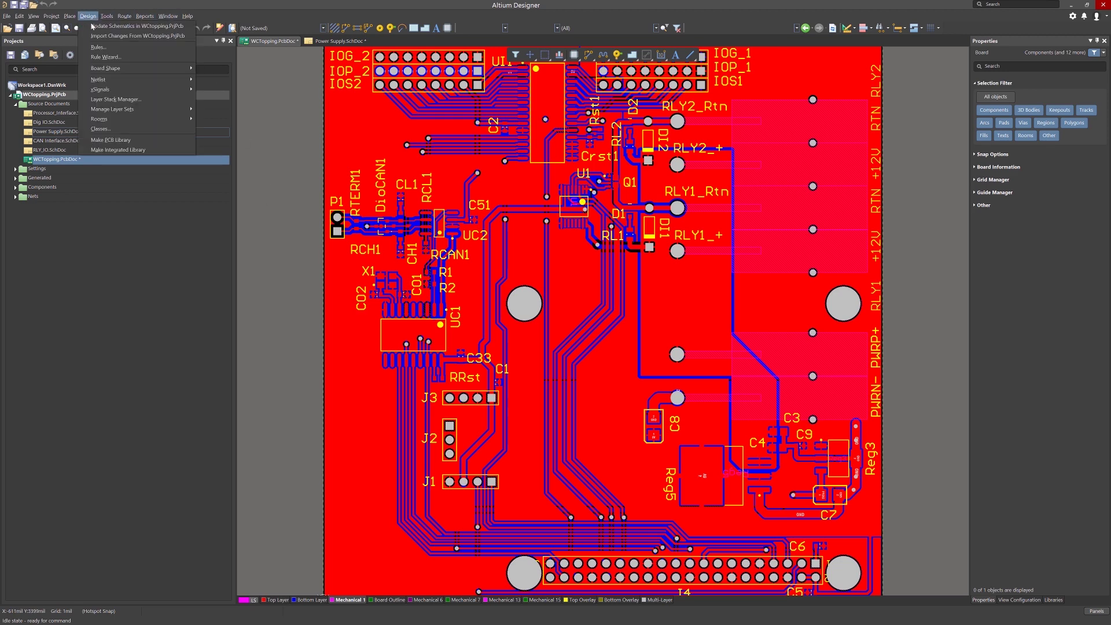
left_click(98, 49)
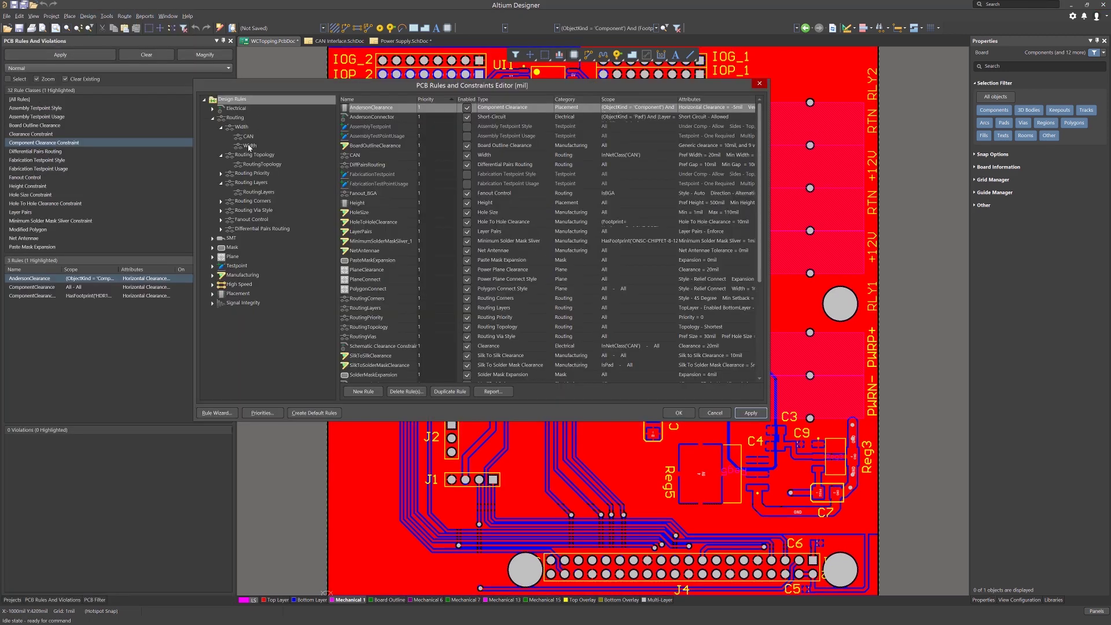
left_click(249, 147)
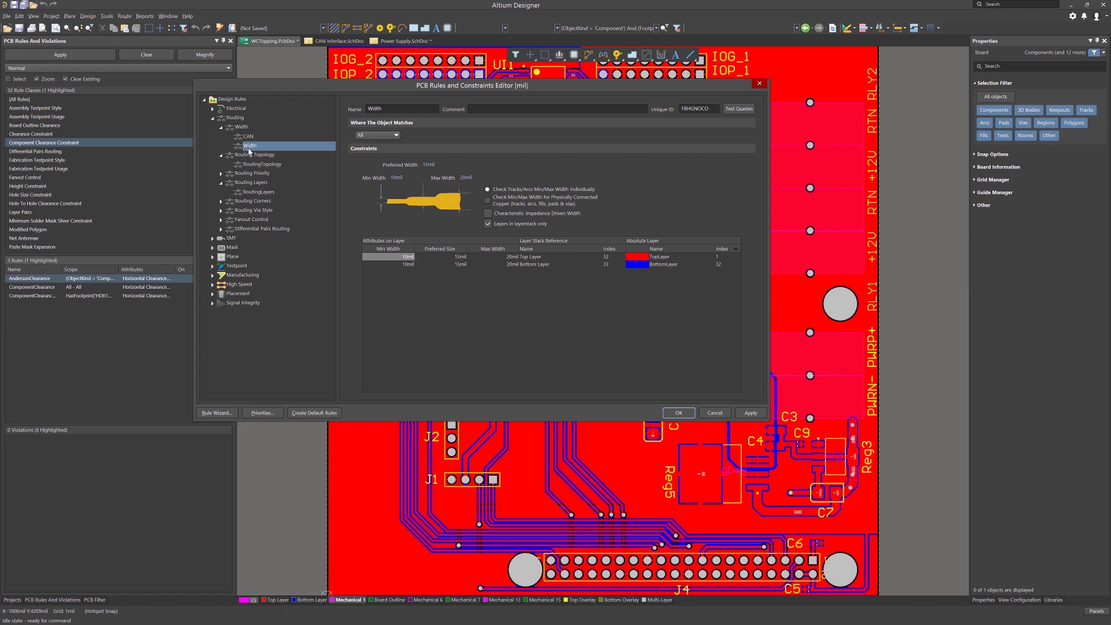
right_click(253, 147)
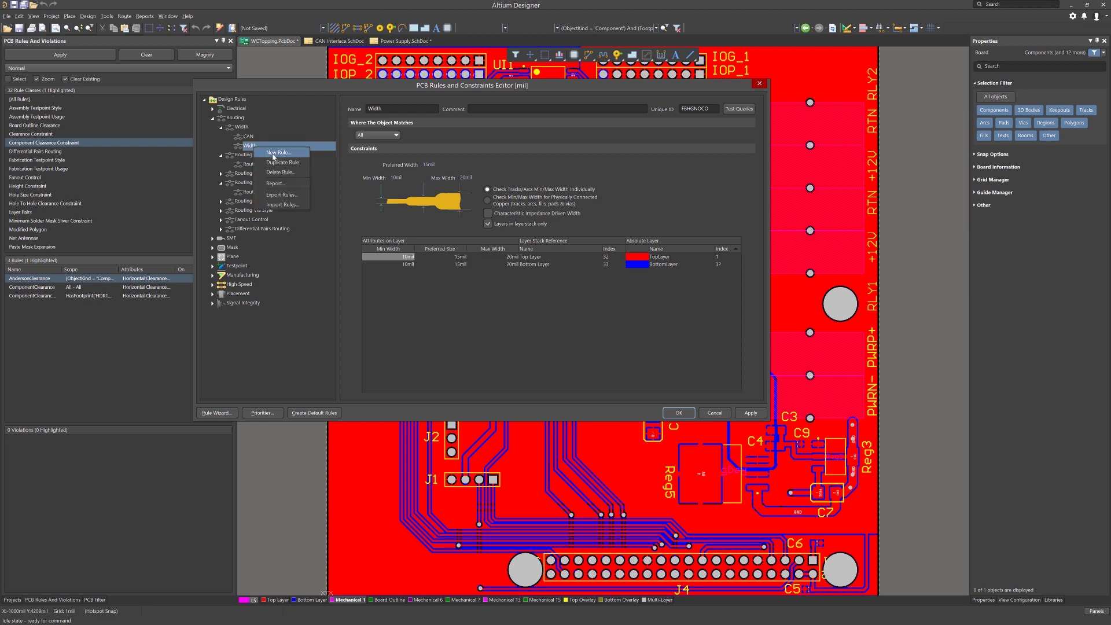
left_click(274, 152)
type("PowerNets")
key("Tab")
type("Added trace w")
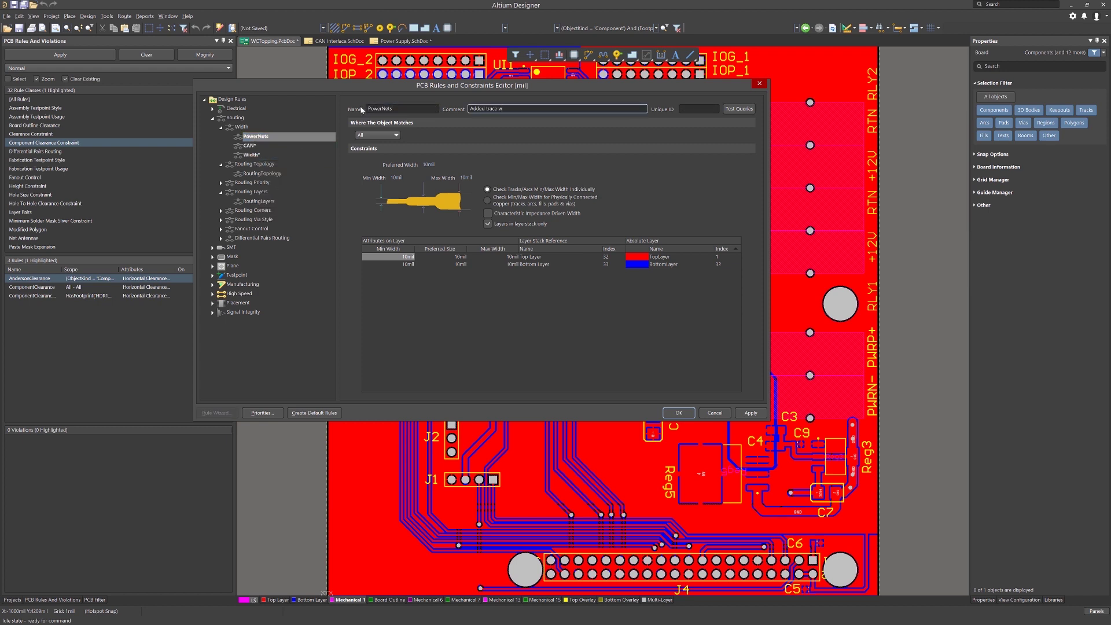
type("idths for power nets")
- Scope the PowerNets width rule to the net class PowerNets
left_click(384, 136)
left_click(386, 159)
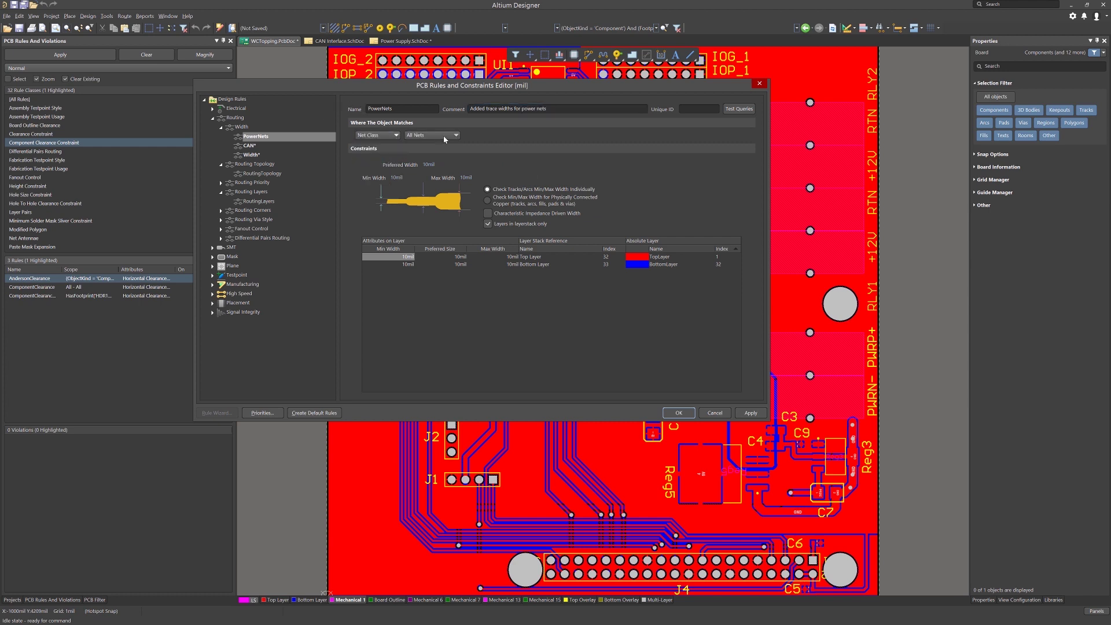
left_click(443, 135)
left_click(436, 158)
- Set the PowerNets rule's trace widths to 30 mil minimum, 35 mil preferred and 100 mil maximum, and apply the rule
left_click_drag(391, 179, 394, 179)
type("30")
left_click(427, 165)
double_click(429, 164)
left_click(427, 165)
type("5")
left_click(467, 176)
left_click(751, 413)
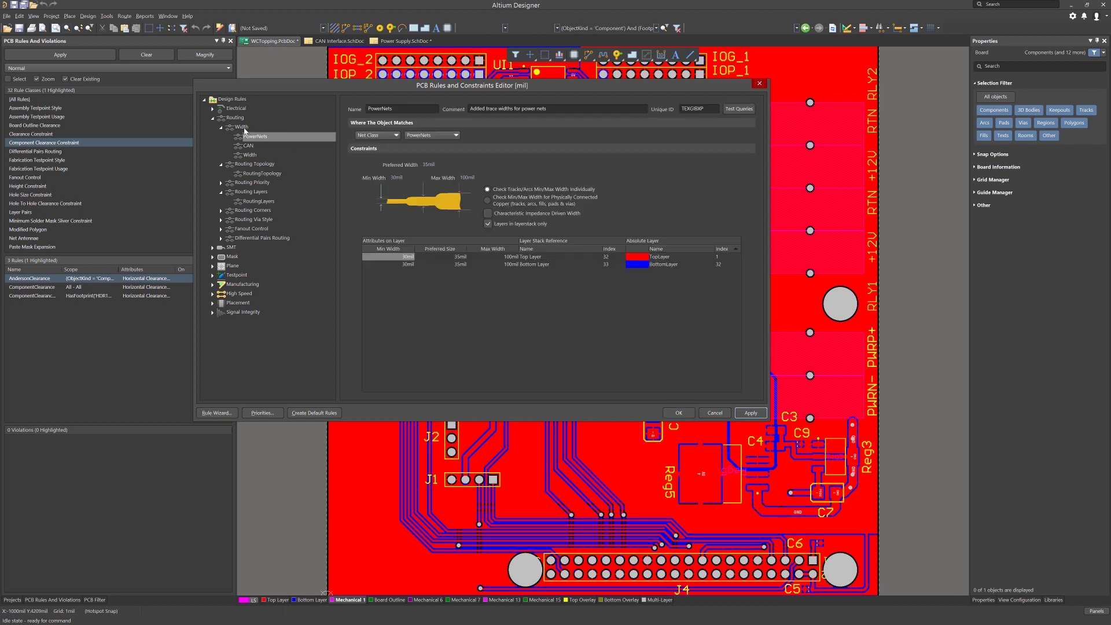
left_click(242, 127)
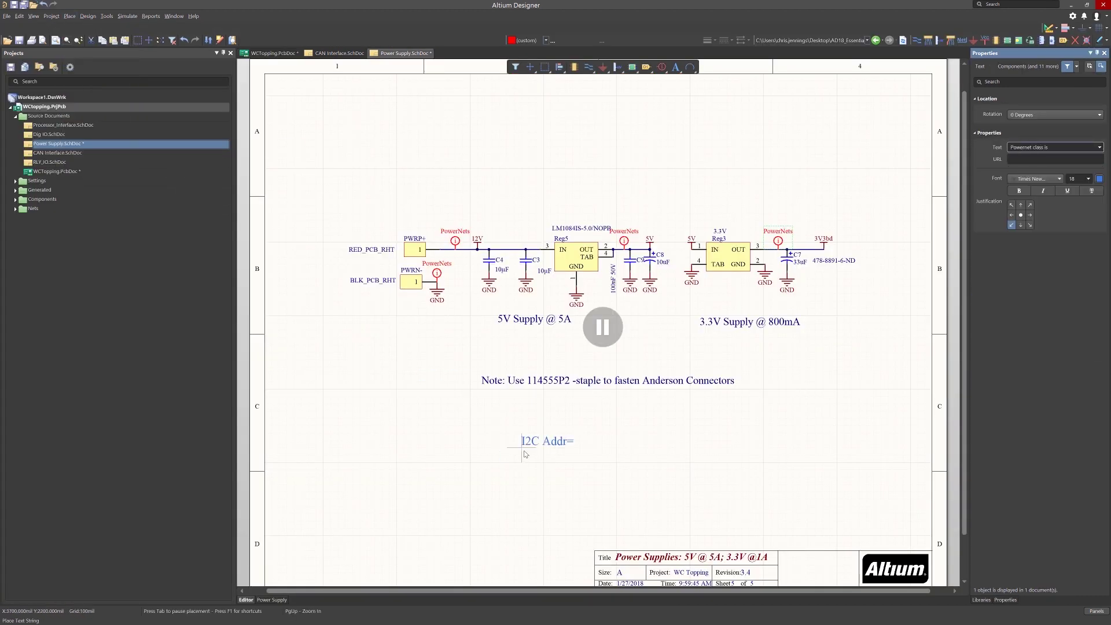
- Place the note "Powernet class is to enable PCB designer to set up rule for traces." below the existing note on the Power Supply schematic
type("PCB designer to set up rule for traces.")
key("Return")
left_click(459, 440)
right_click(460, 439)
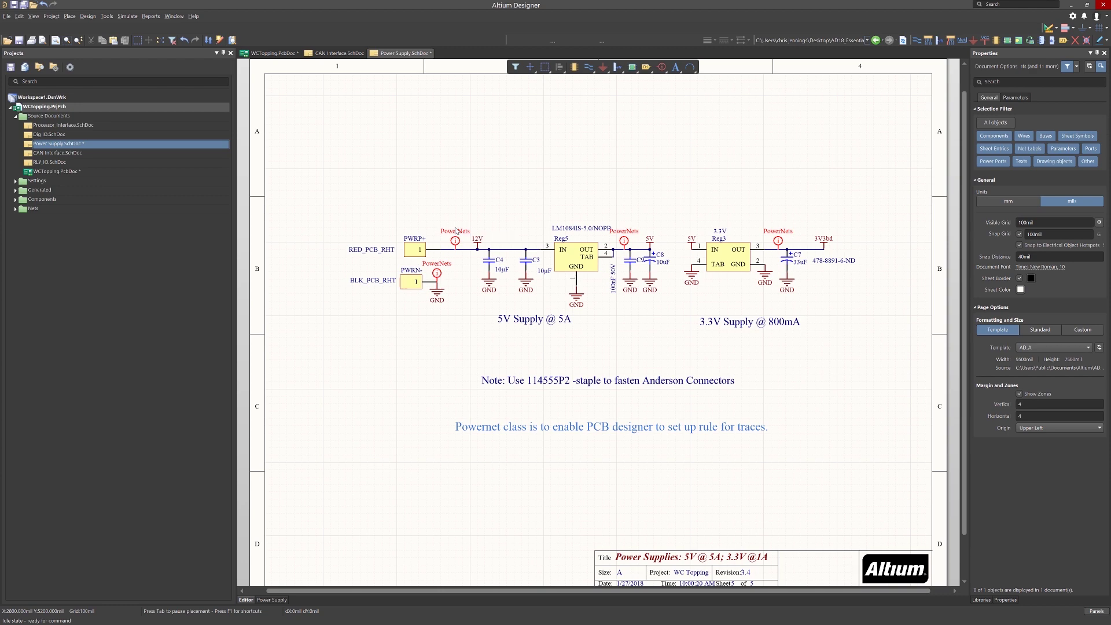
- Return to the WCTopping PCB and open its object class explorer
double_click(56, 171)
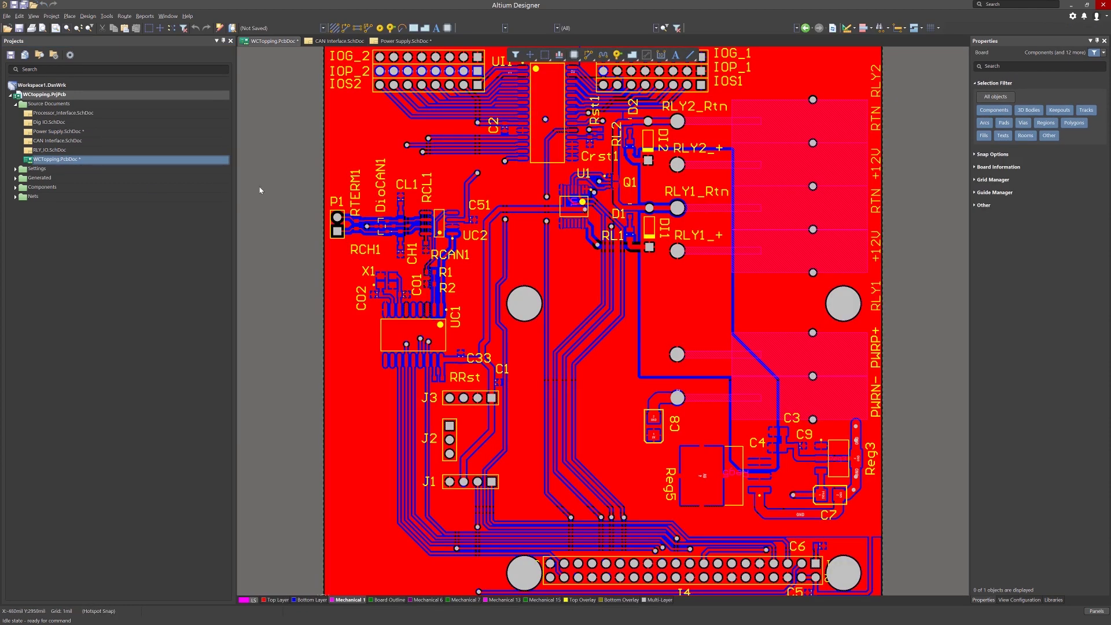
right_click(89, 18)
left_click(86, 17)
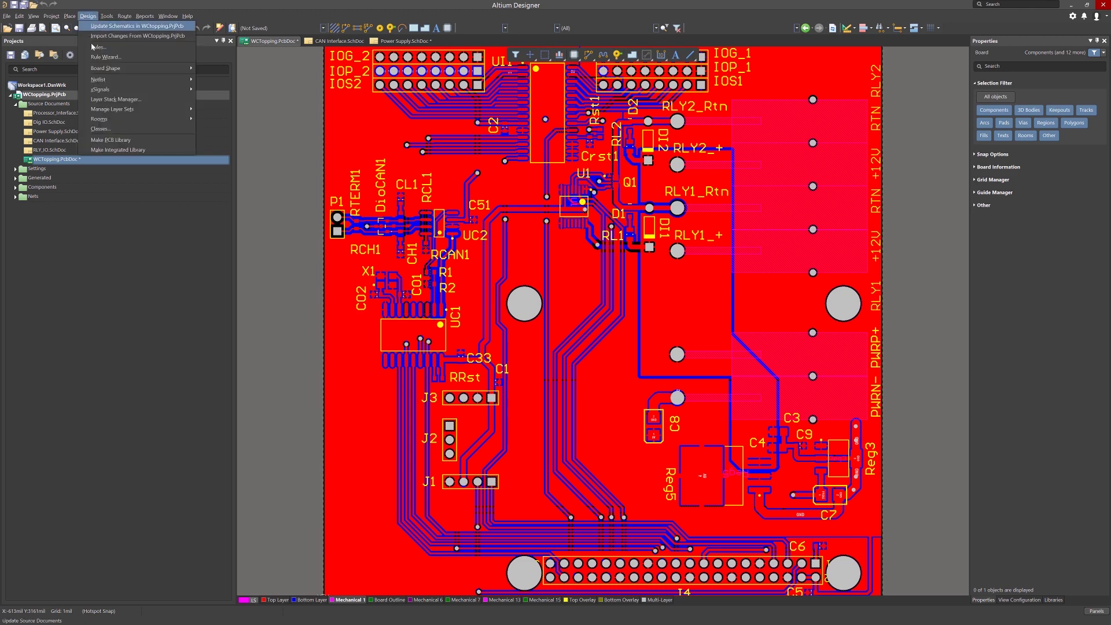
left_click(96, 130)
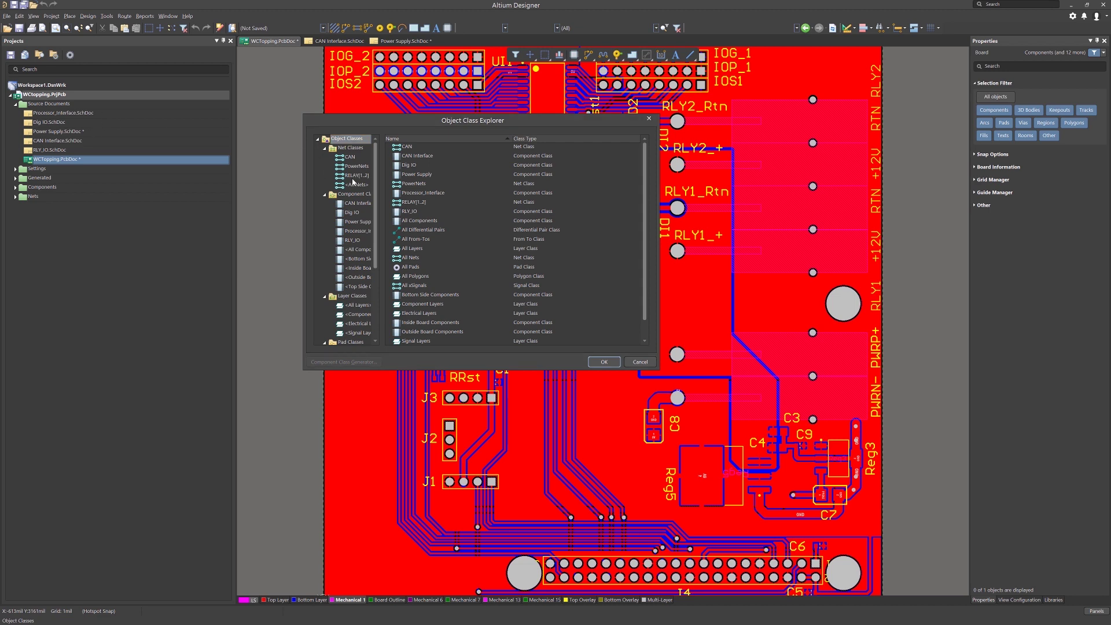
- Add a new net class named MyClass
left_click(349, 149)
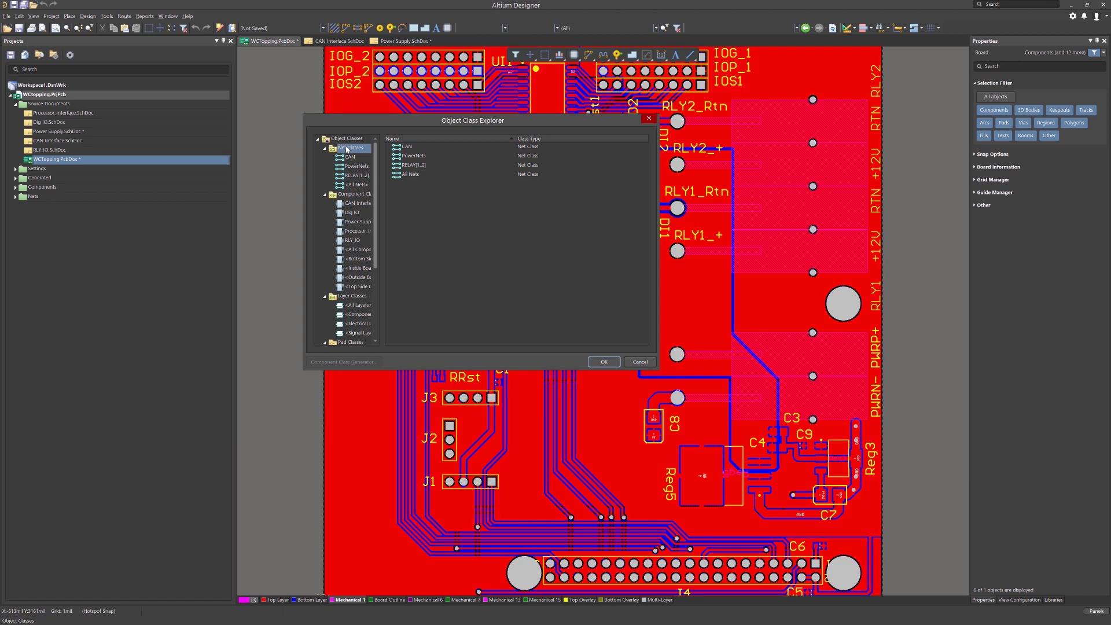
right_click(347, 149)
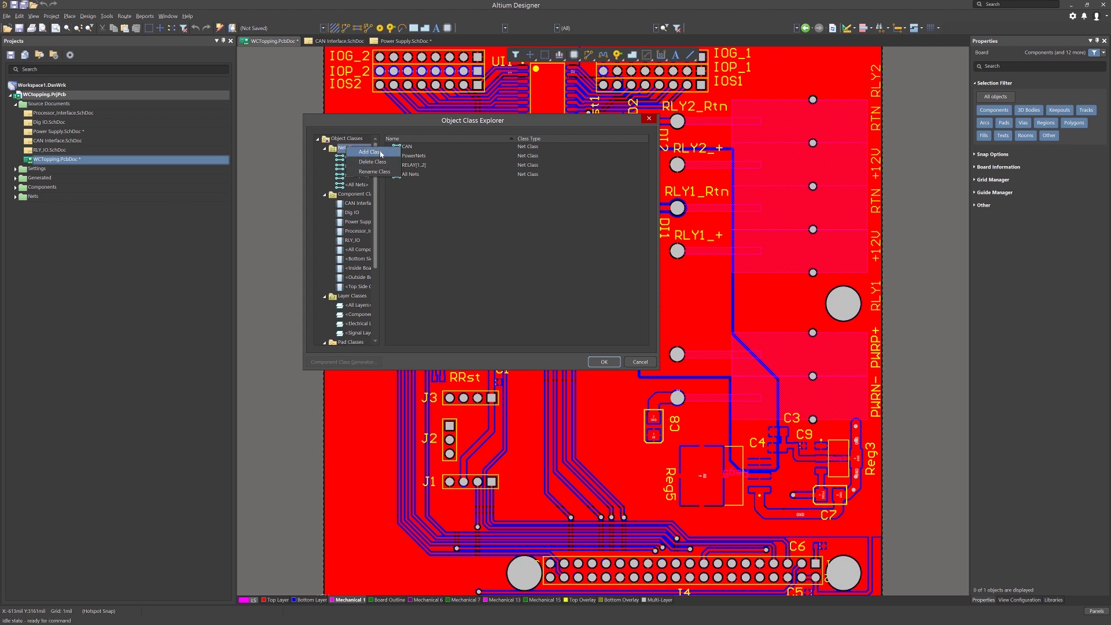
left_click(358, 152)
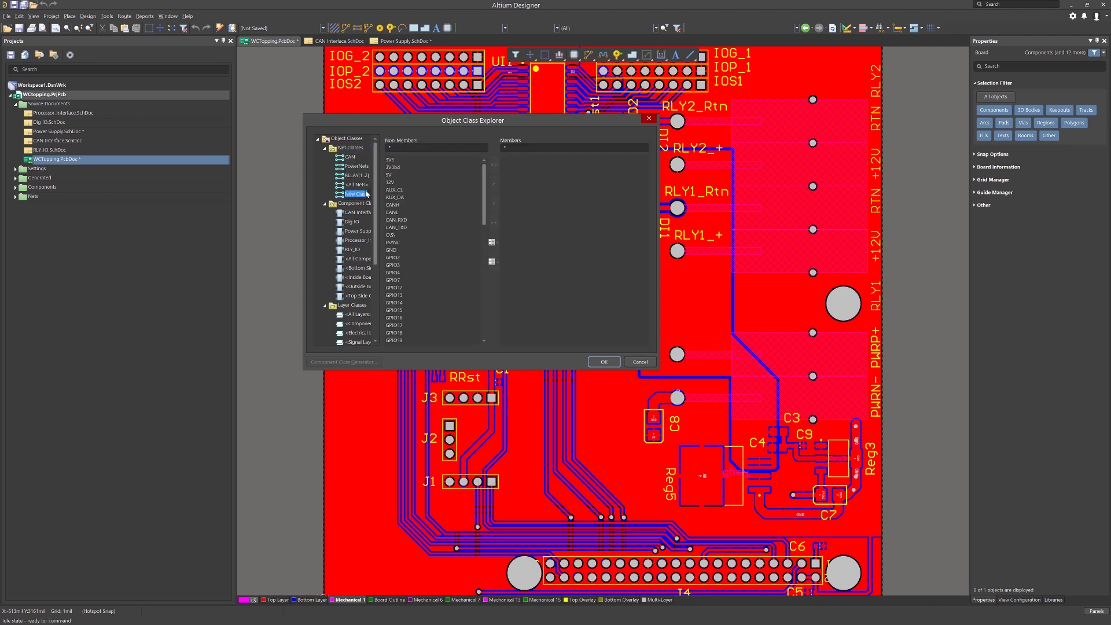
type("My")
key("Return")
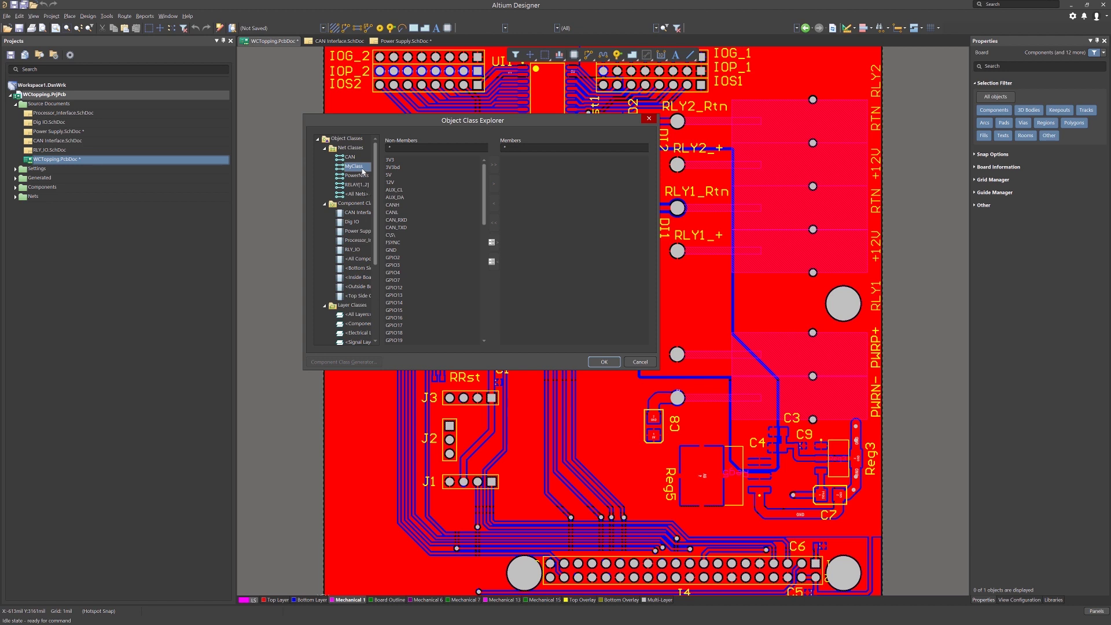
- Try adding a single net and the full net list to MyClass, and remove all members from it
left_click(349, 169)
double_click(447, 167)
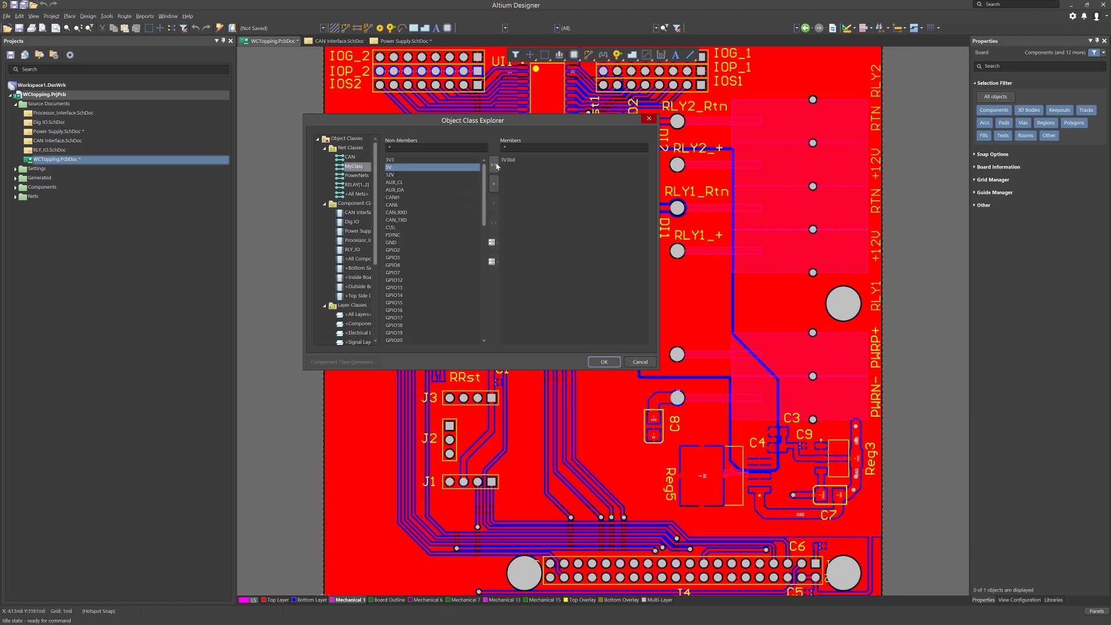
left_click(495, 165)
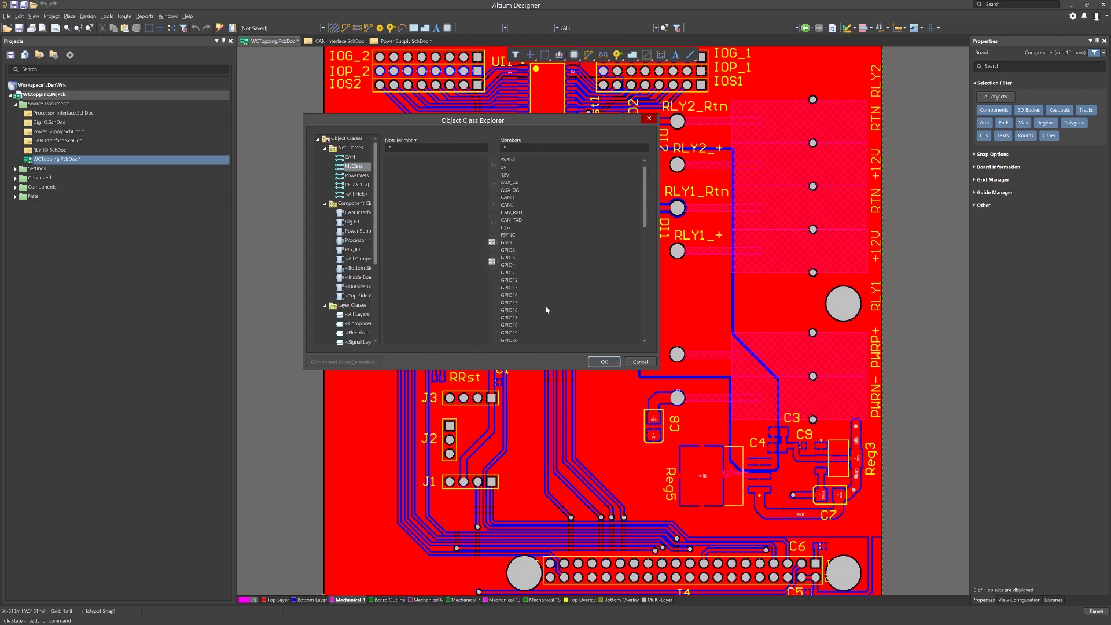
left_click(520, 213)
left_click(495, 221)
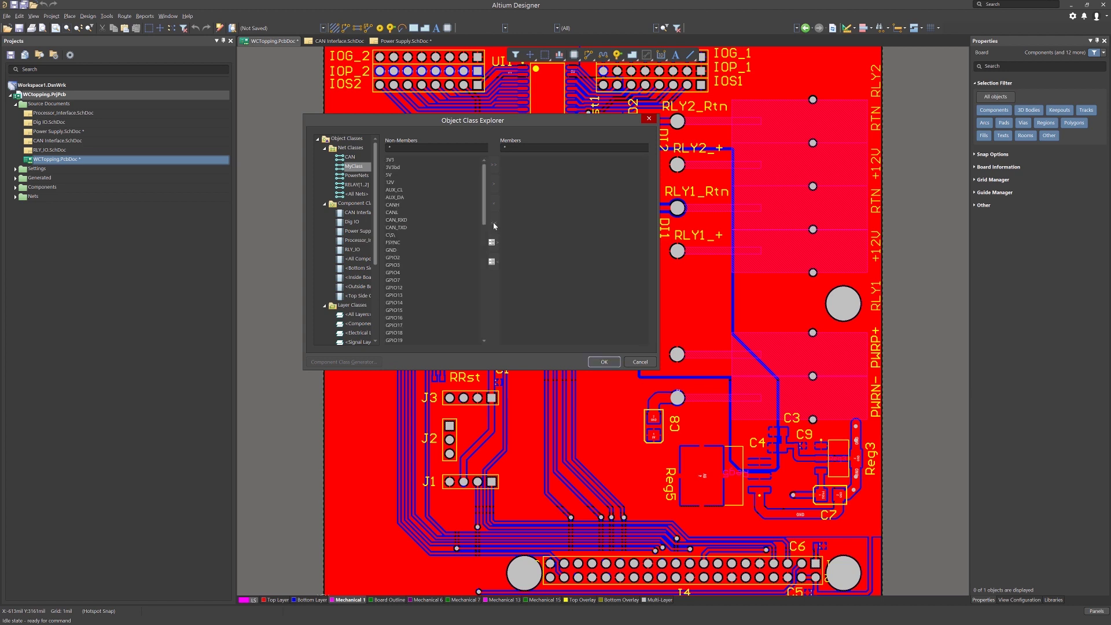
- Add AUX_CL, AUX_DA, CAN_RXD, FSYNC, GPIO2, GPIO3, GPIO4 and GPIO12 to MyClass together, and empty its member list again
left_click(396, 192)
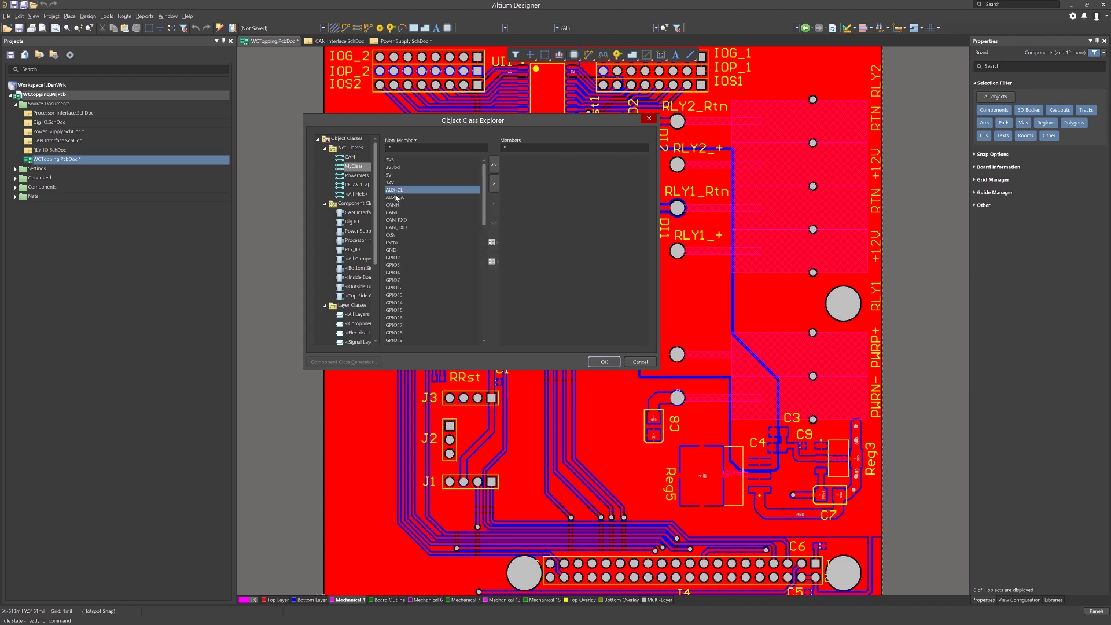
left_click(396, 197, "shift")
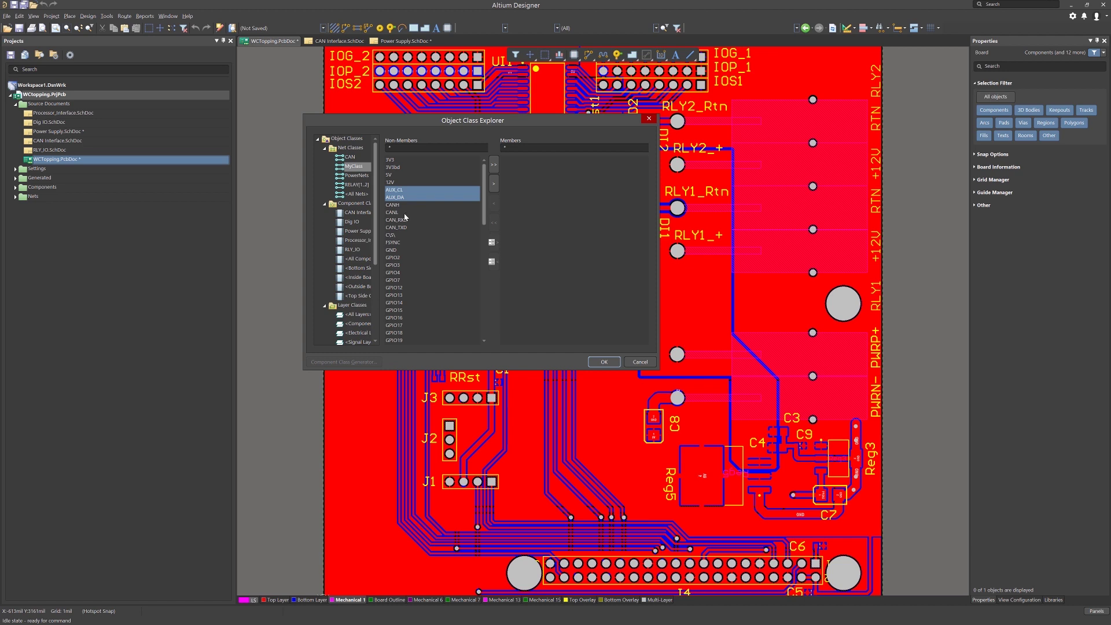
left_click(400, 220, "ctrl")
left_click(395, 243, "ctrl")
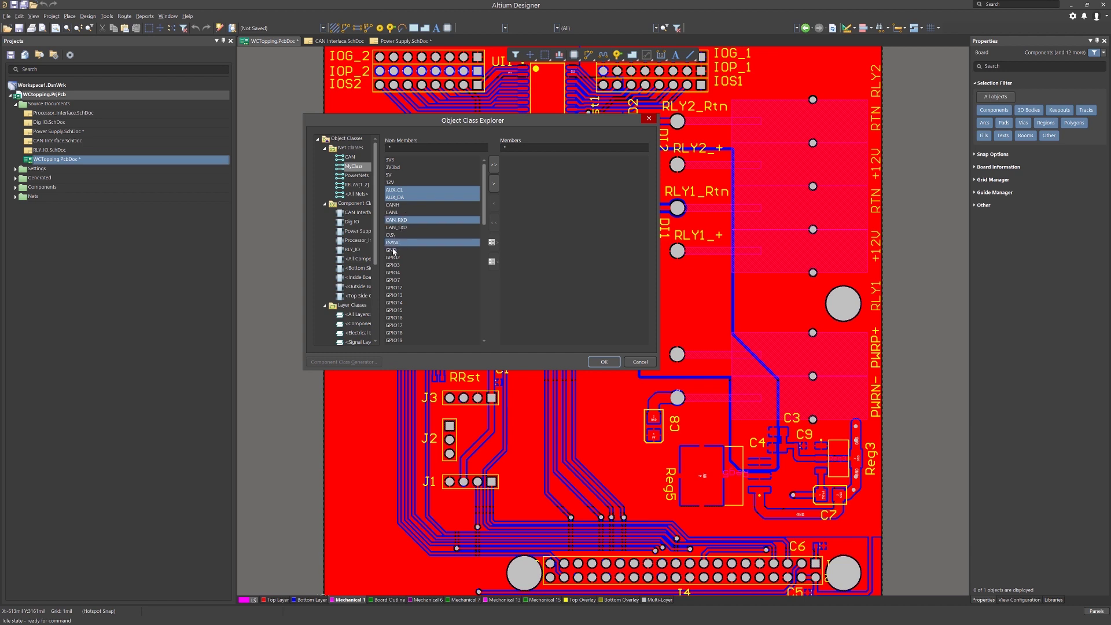
left_click(394, 258, "ctrl")
left_click(393, 265, "ctrl")
left_click(394, 273, "ctrl")
left_click(397, 288, "ctrl")
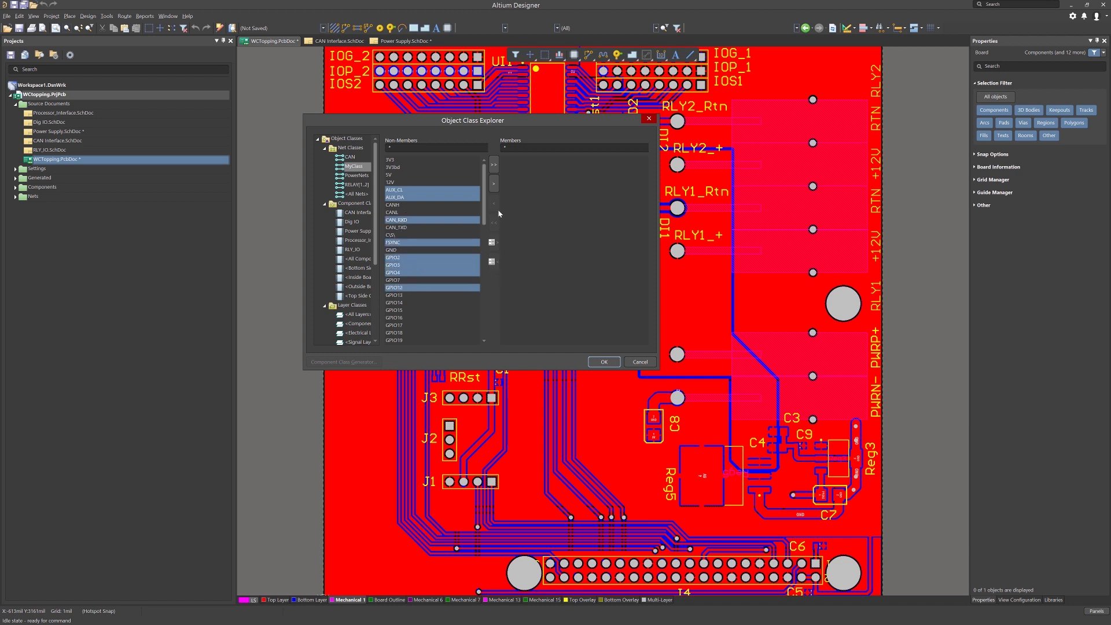
left_click(494, 184)
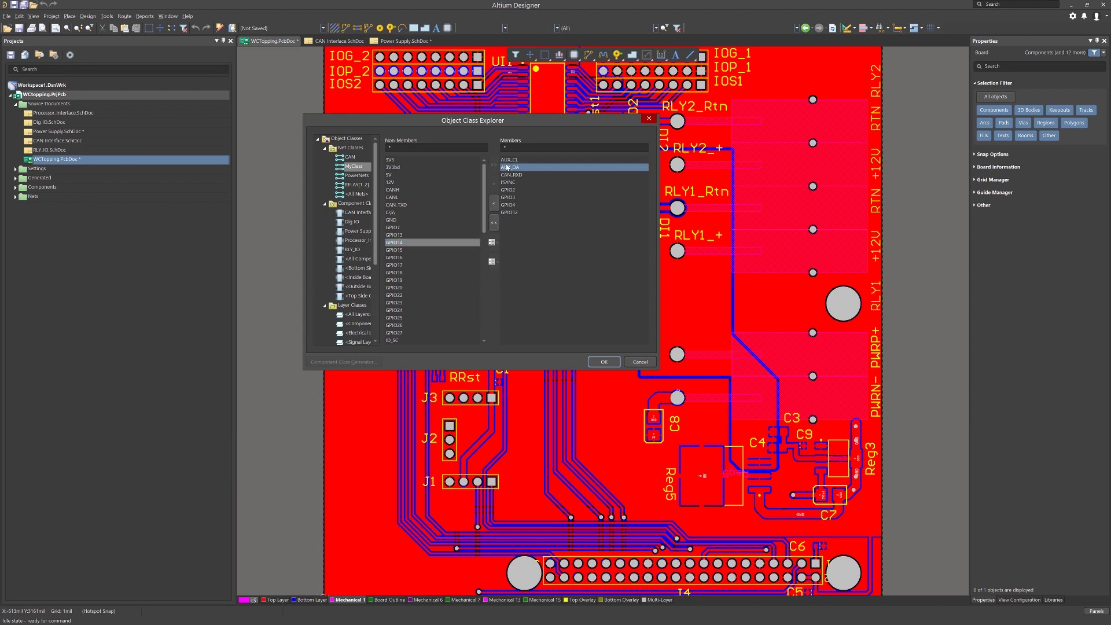
left_click(493, 223)
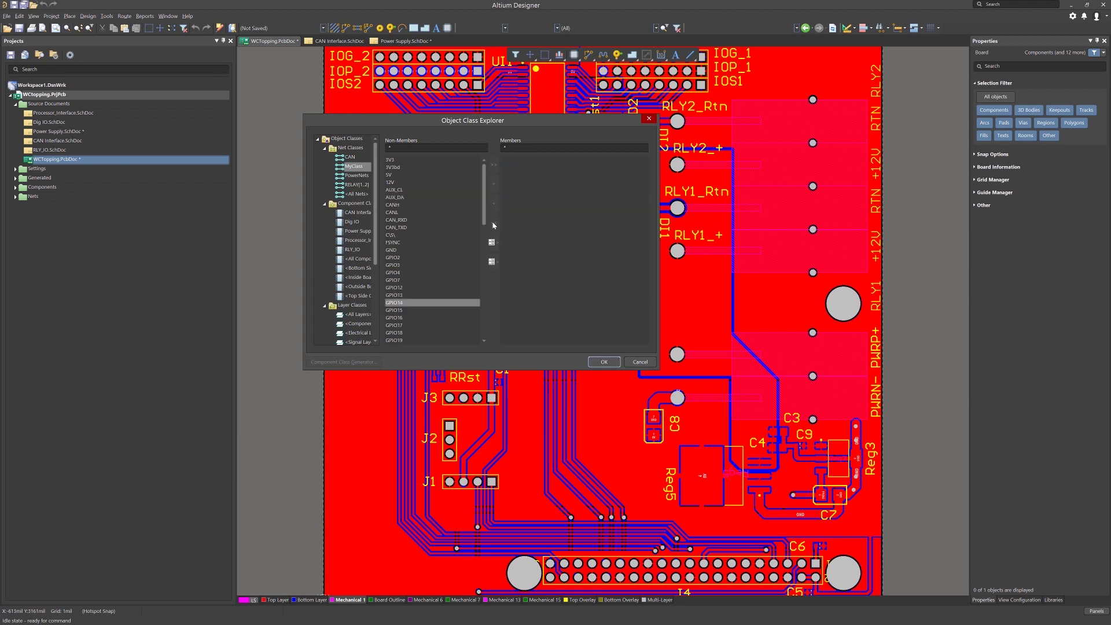
- Delete the MyClass net class and close the object class explorer
right_click(356, 170)
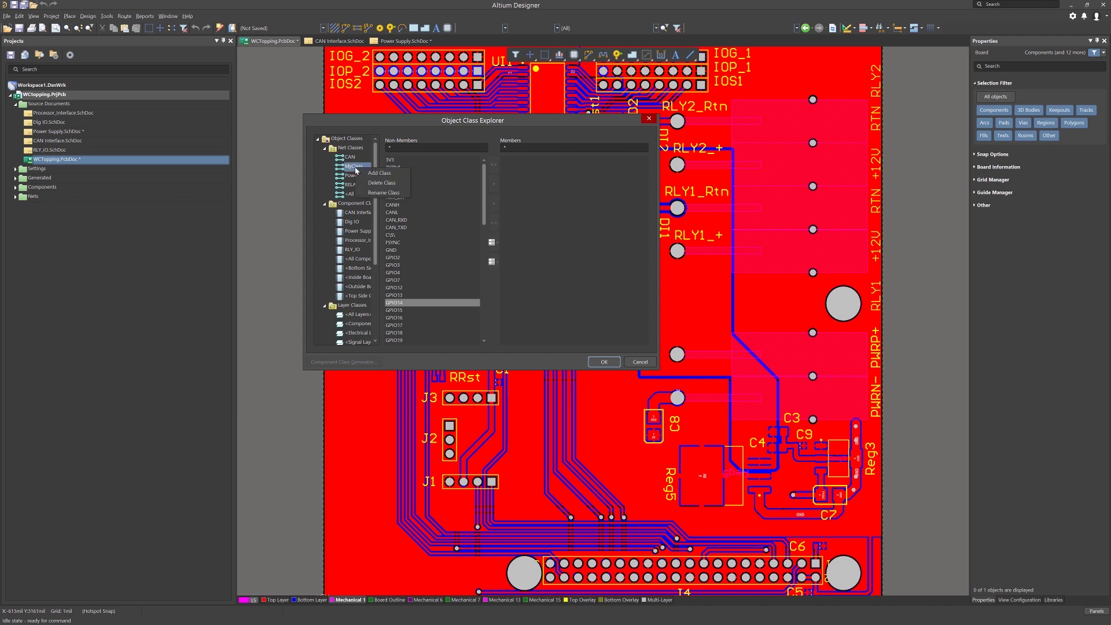
left_click(390, 186)
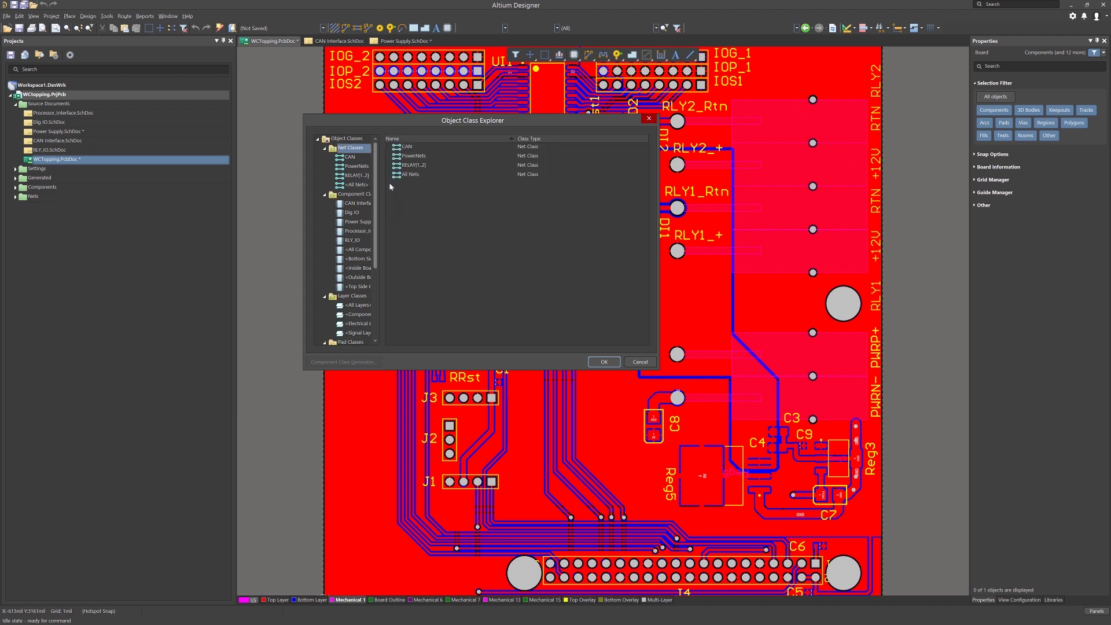
left_click(604, 362)
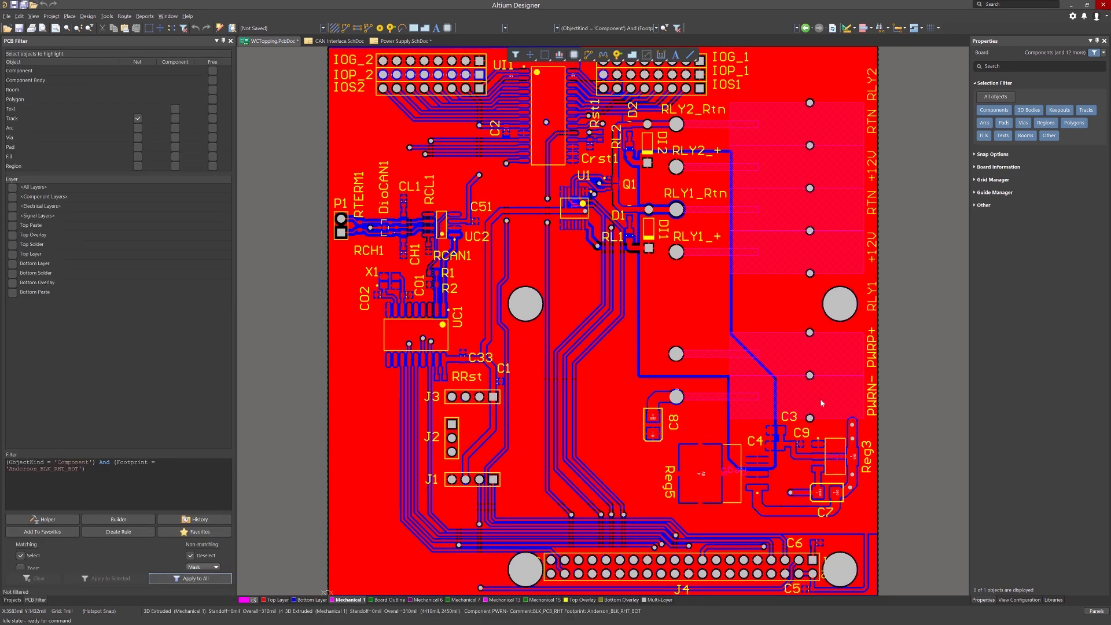
- Select all components sharing the PWRN- connector's Anderson_BLK_RHT_BOT footprint by finding similar objects
left_click(821, 401)
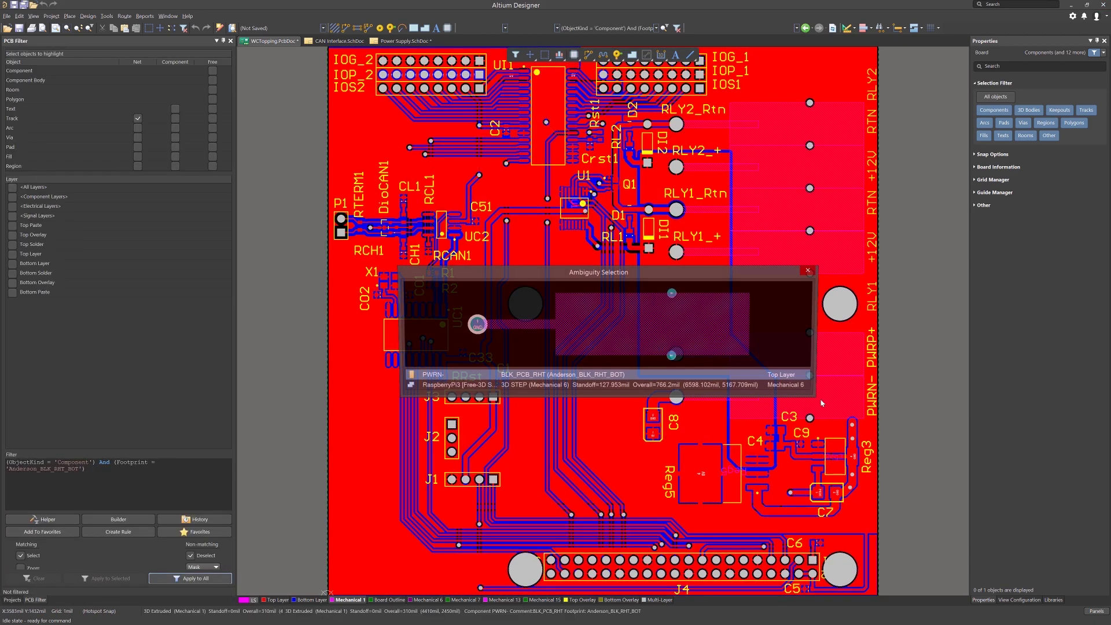
left_click(671, 376)
right_click(820, 399)
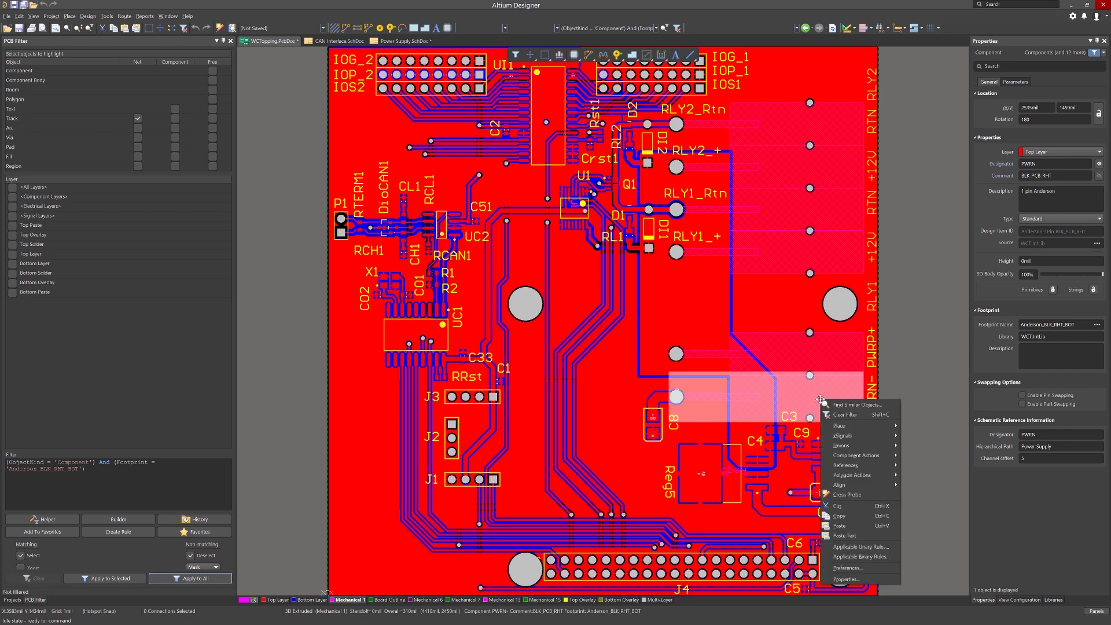
left_click(851, 406)
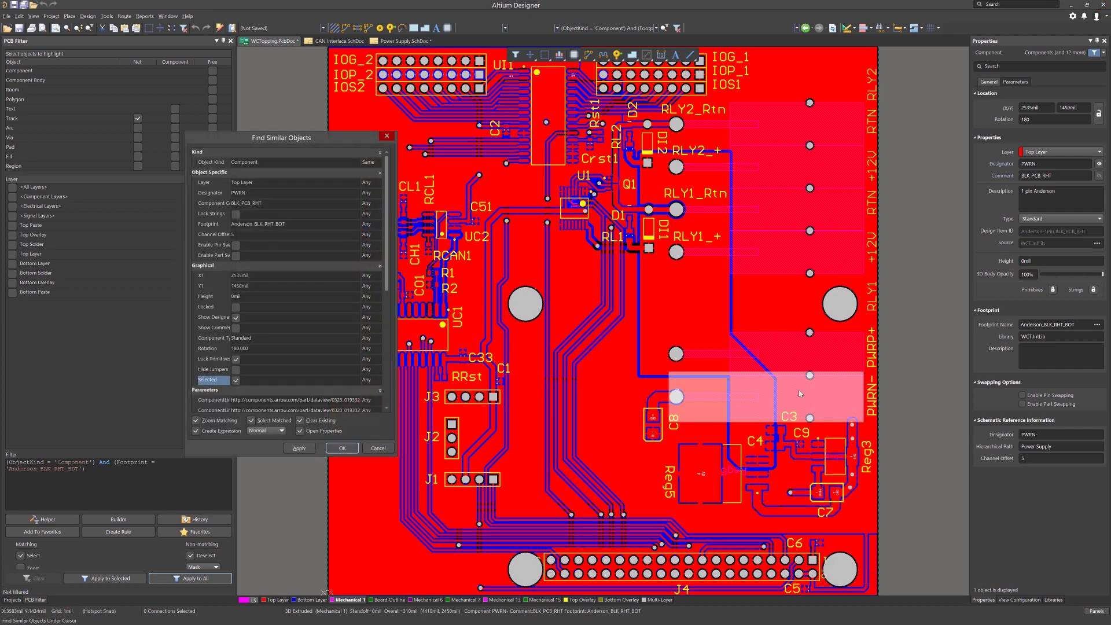
left_click(366, 224)
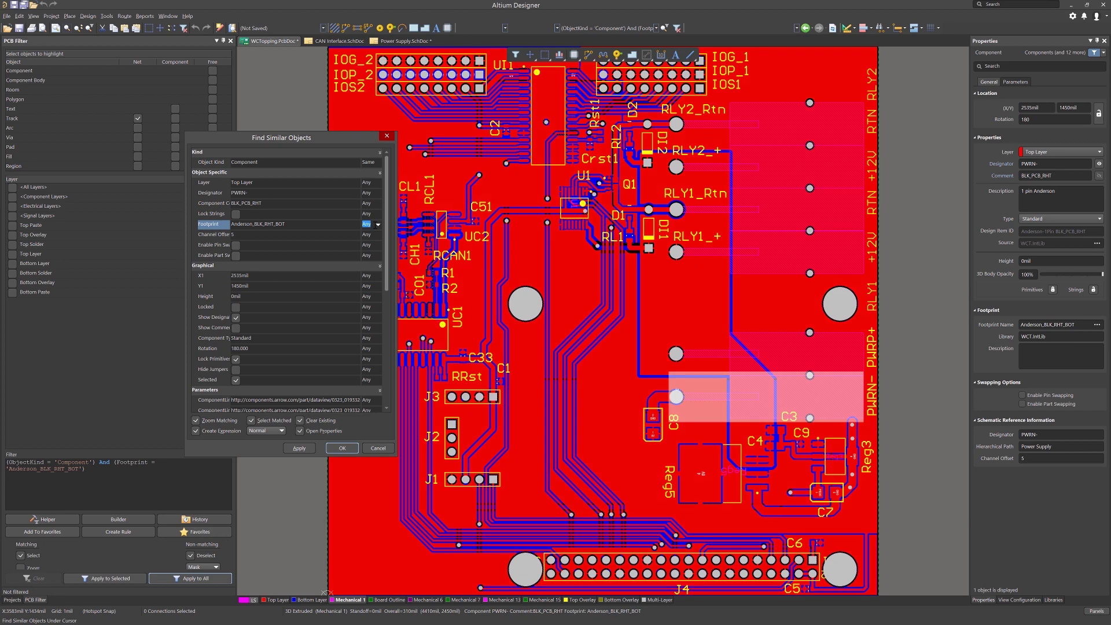
left_click(379, 225)
left_click(373, 241)
left_click(308, 449)
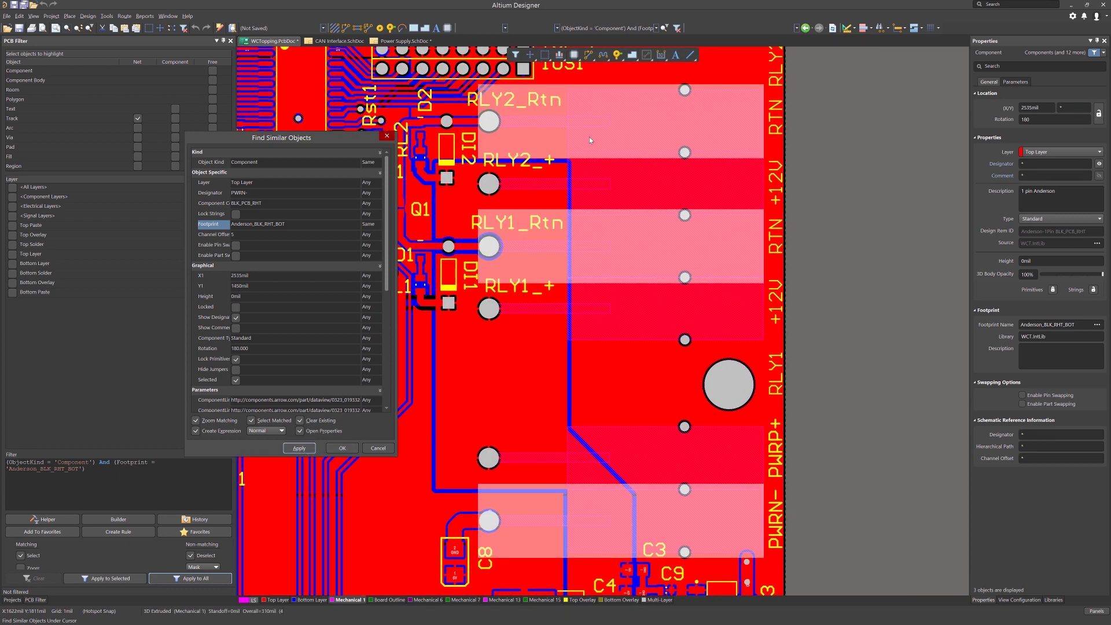
left_click(342, 448)
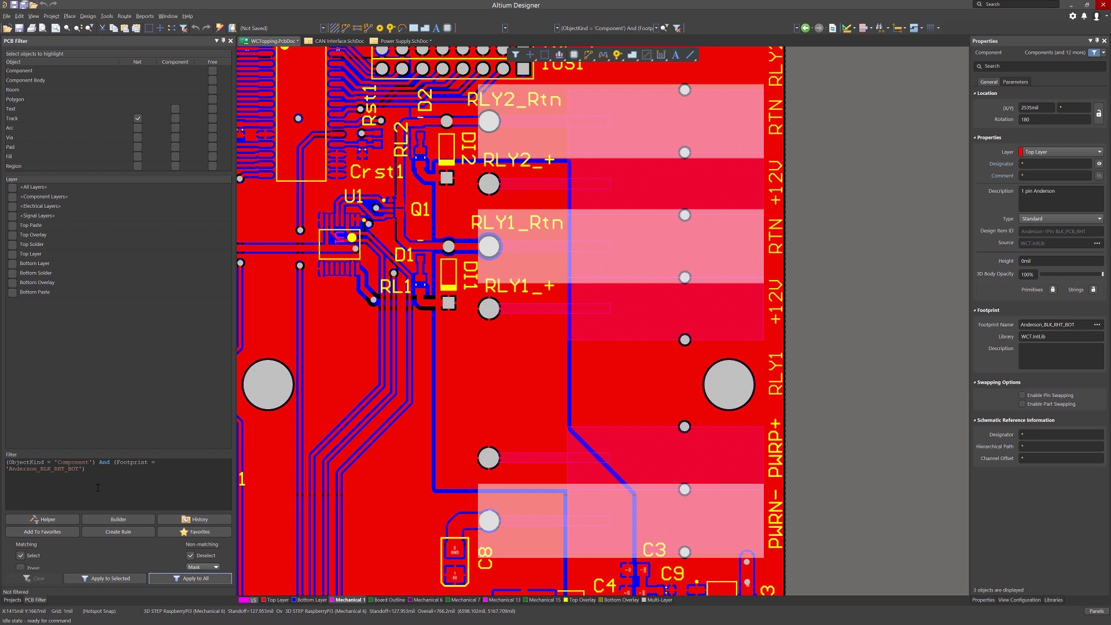
- Apply the component-footprint filter query to the whole board, and clear the filter and selection
left_click(152, 575)
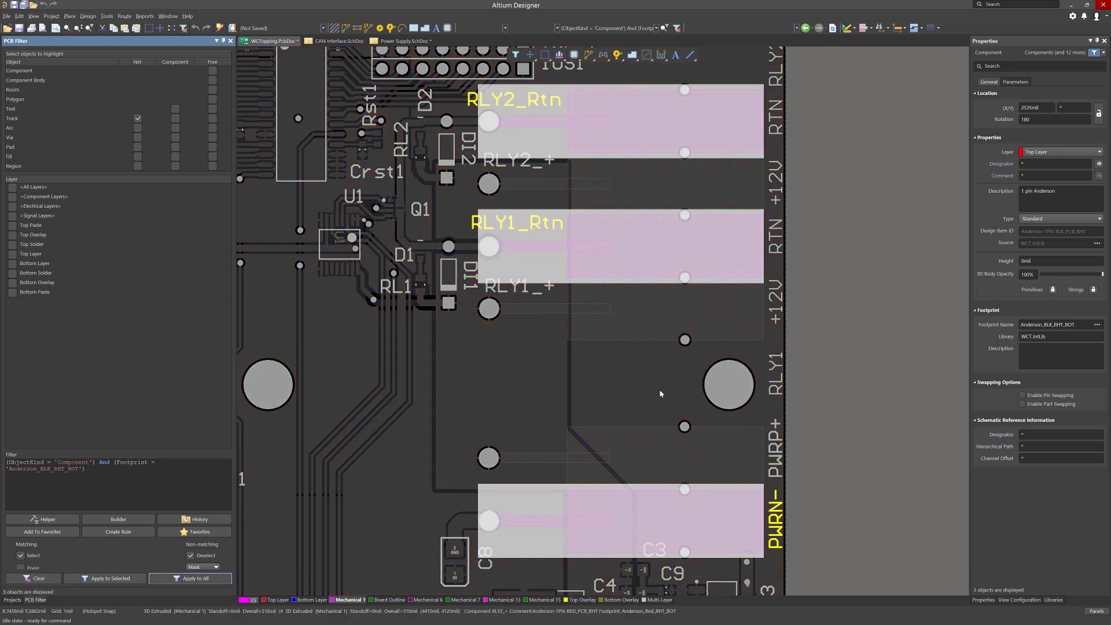
key("ctrl+c")
left_click(486, 394)
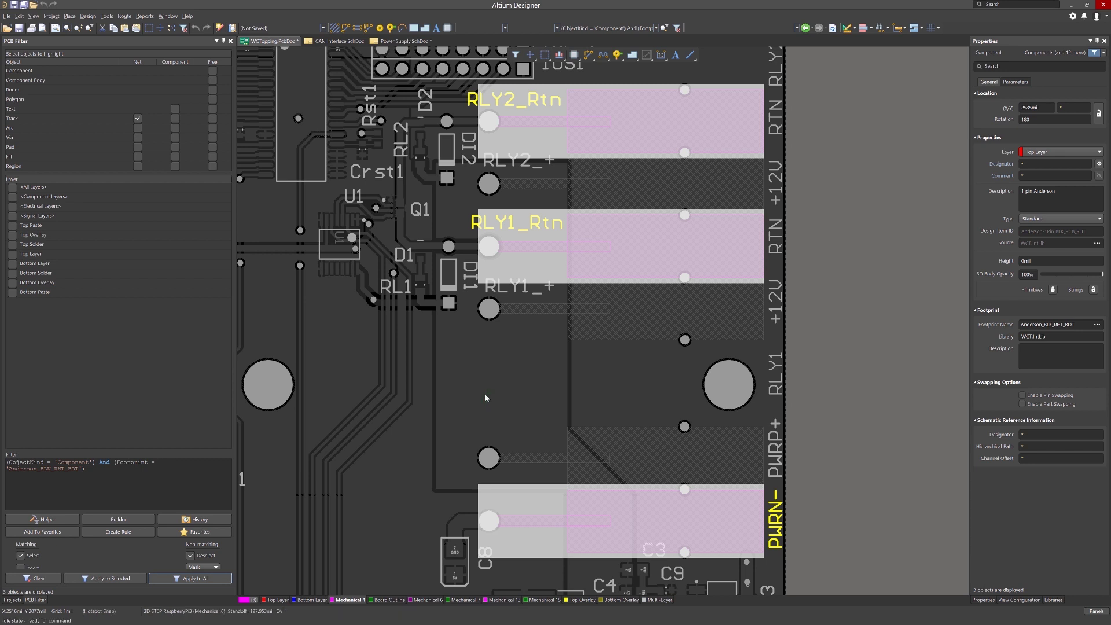
key("shift+c")
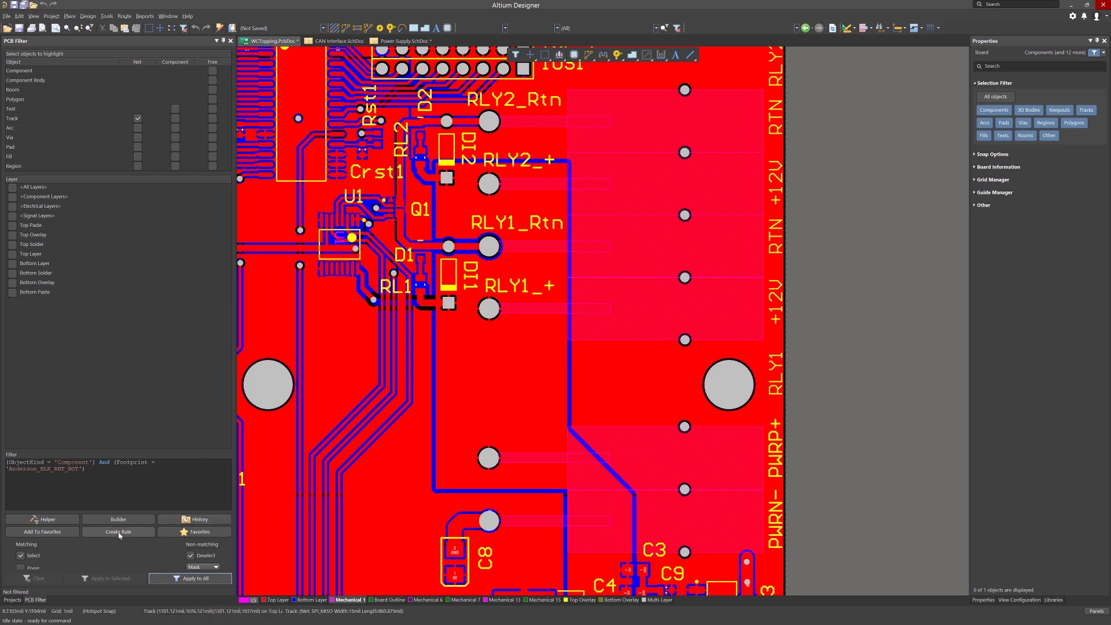
- Create a Component Clearance Constraint design rule from the Anderson_BLK_RHT_BOT component-footprint filter query
left_click_drag(86, 473, 11, 462)
left_click(117, 488)
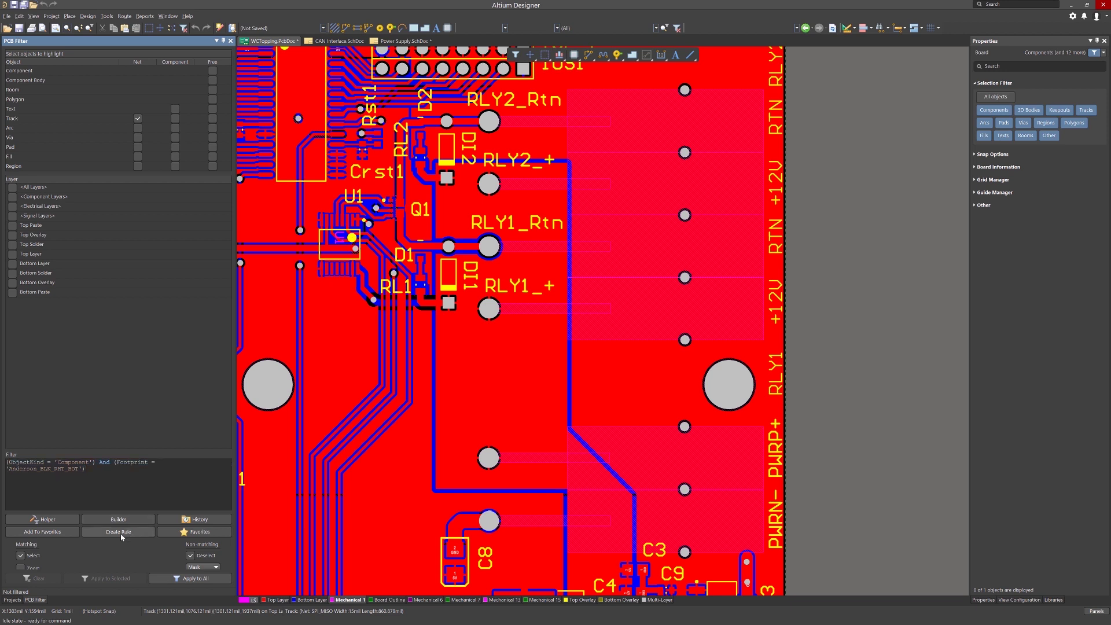
left_click(122, 531)
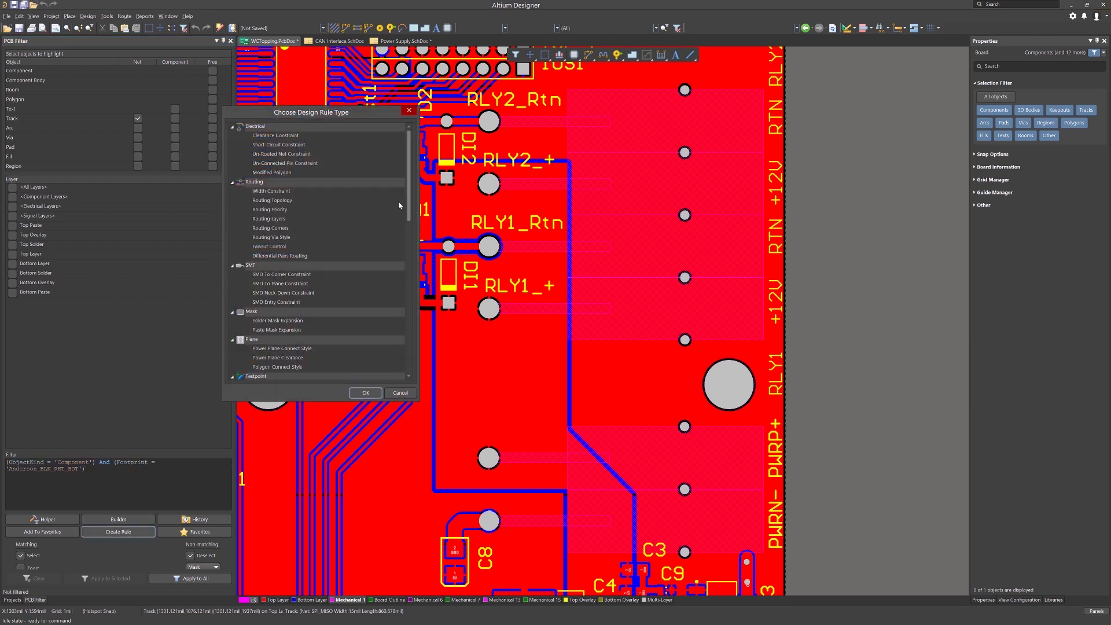
left_click_drag(409, 211, 394, 324)
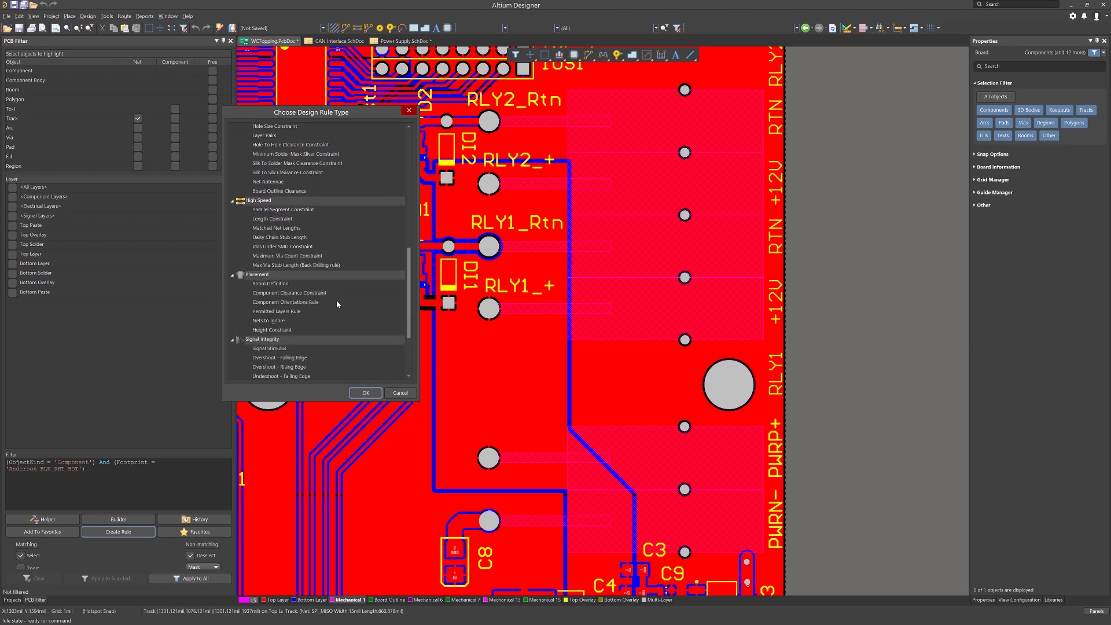
left_click(291, 294)
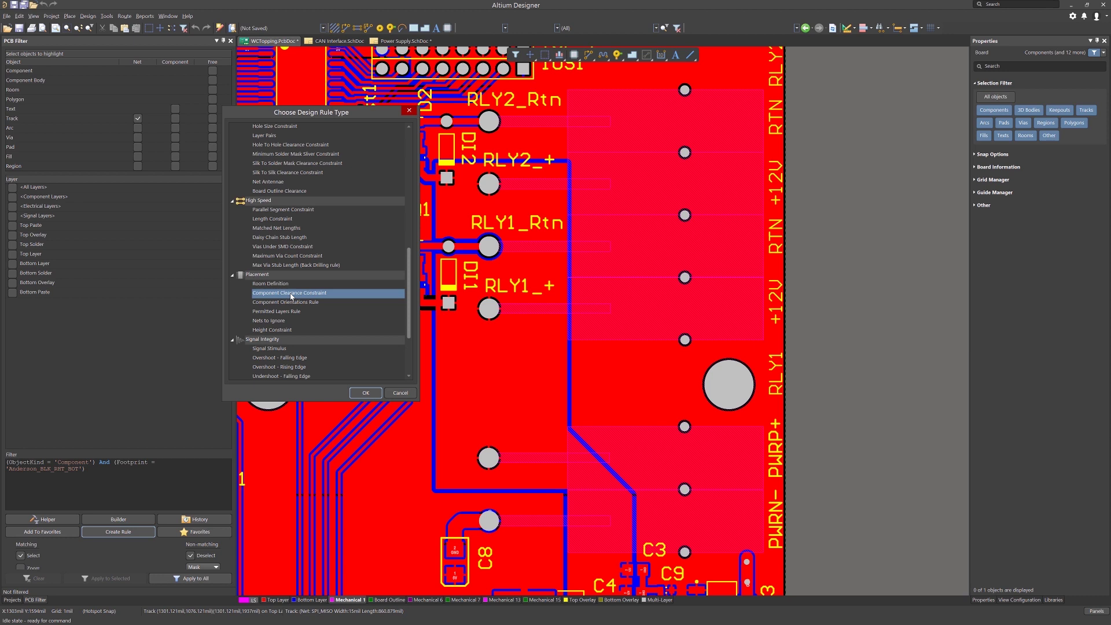
left_click(365, 393)
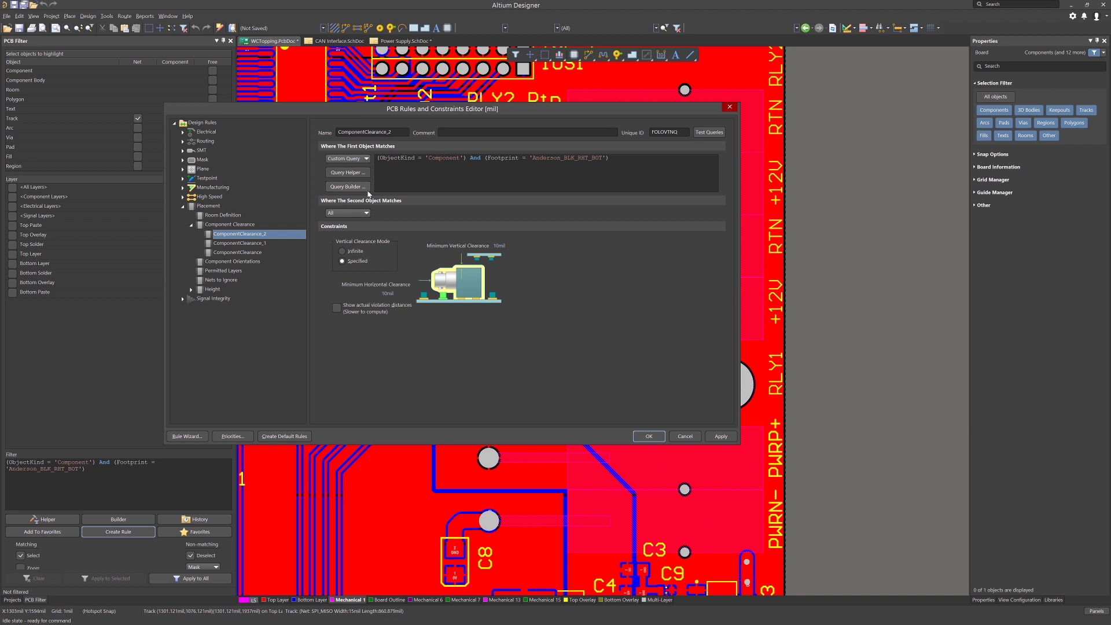
- Name the new clearance rule AndersonClearance and add the comment "Allow Anderson connectors to abutt each other."
double_click(373, 132)
type("AndersonClearance")
key("Tab")
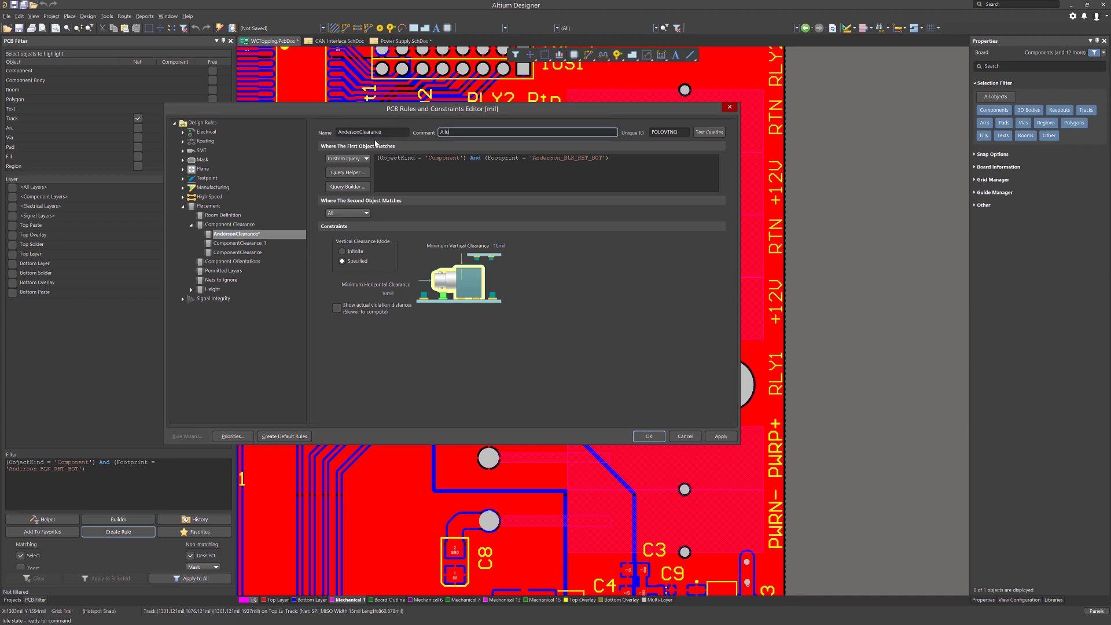
type("Allow Anderson connectors to abutt each other.")
- Set the rule's minimum horizontal and vertical clearances to -5 mil and apply the changes
left_click(390, 292)
type("-5")
left_click(501, 246)
type("-5")
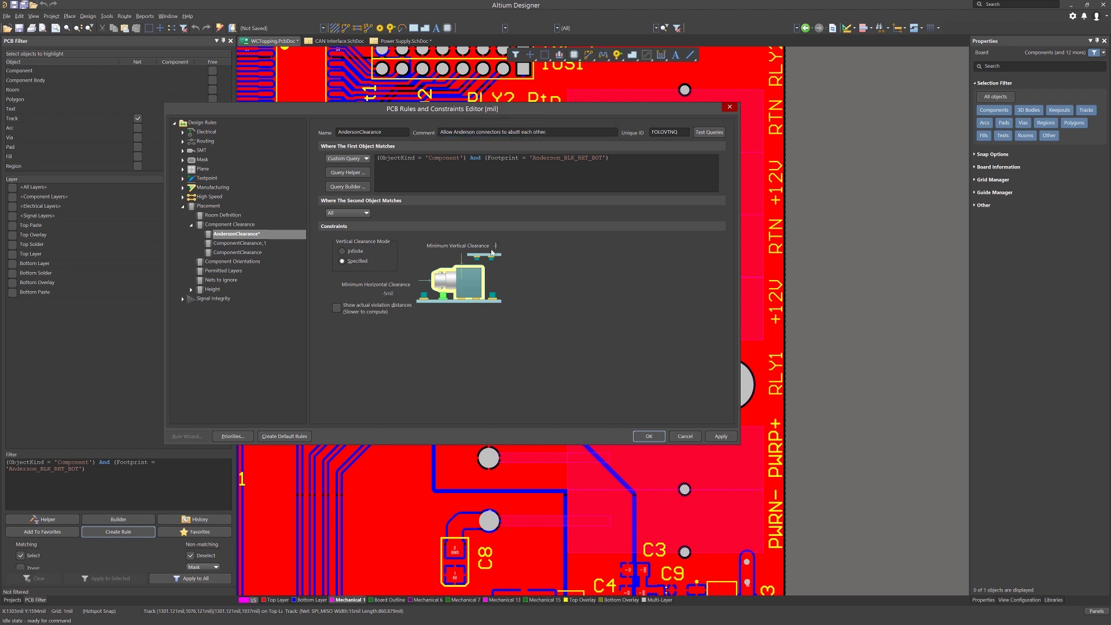
left_click(716, 439)
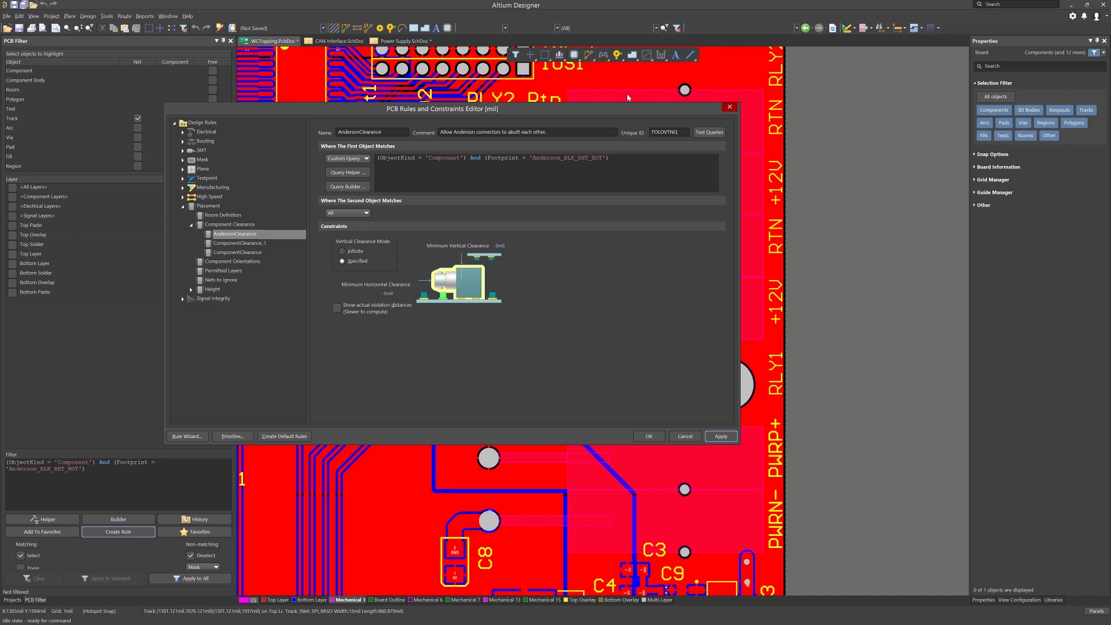
- Test the AndersonClearance queries, highlight the objects matched by the first and second query on the board, and clear the highlighting
left_click_drag(619, 112, 0, 107)
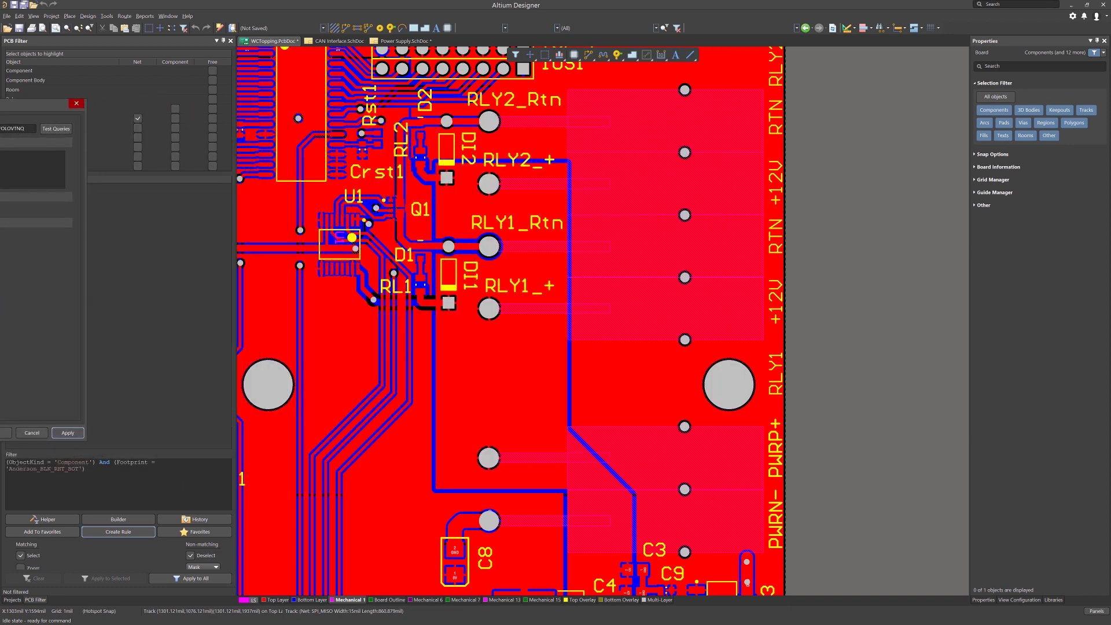
left_click(53, 129)
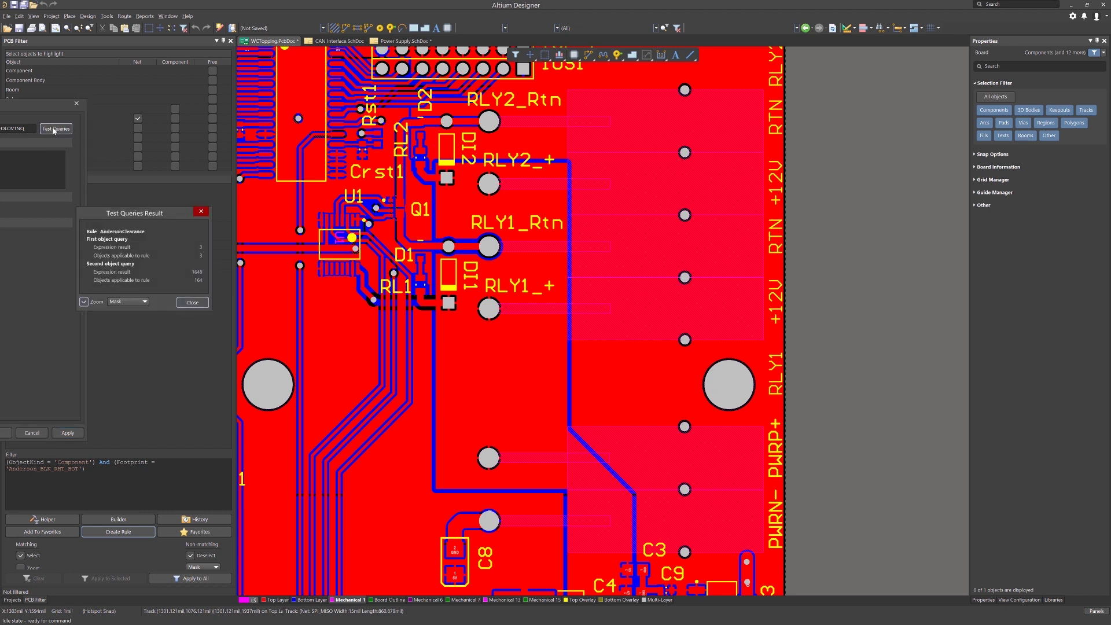
left_click(200, 247)
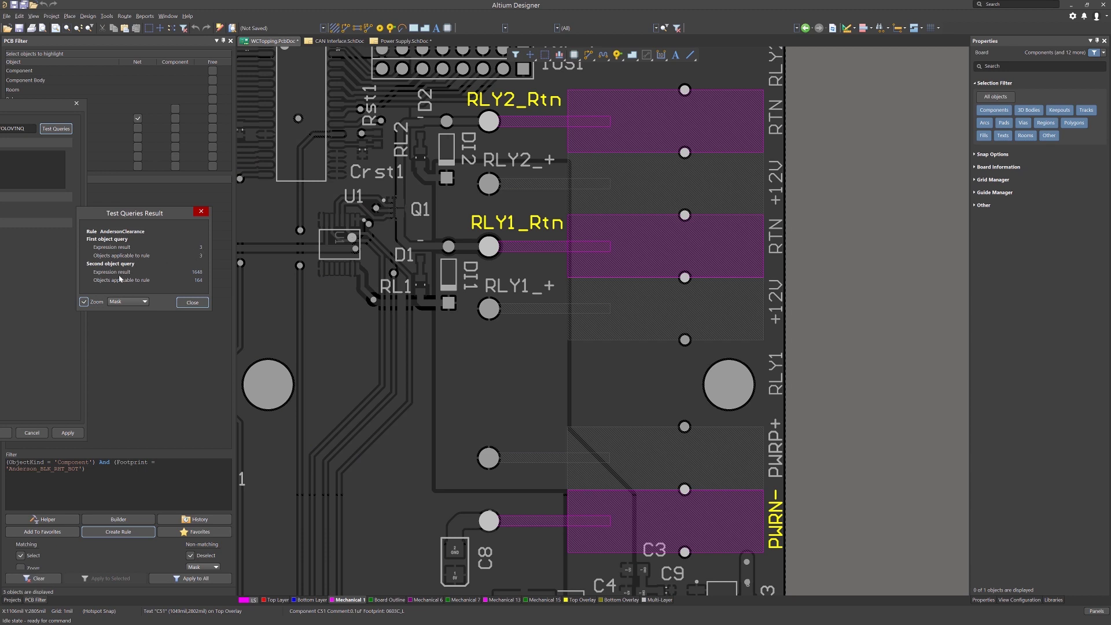
left_click(200, 282)
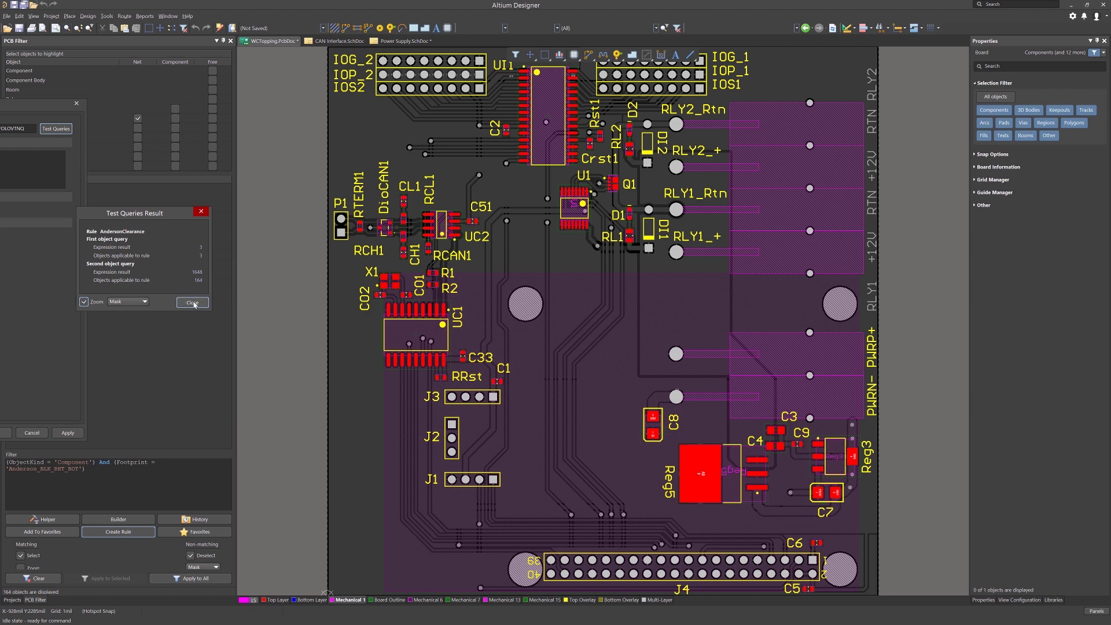
left_click(192, 303)
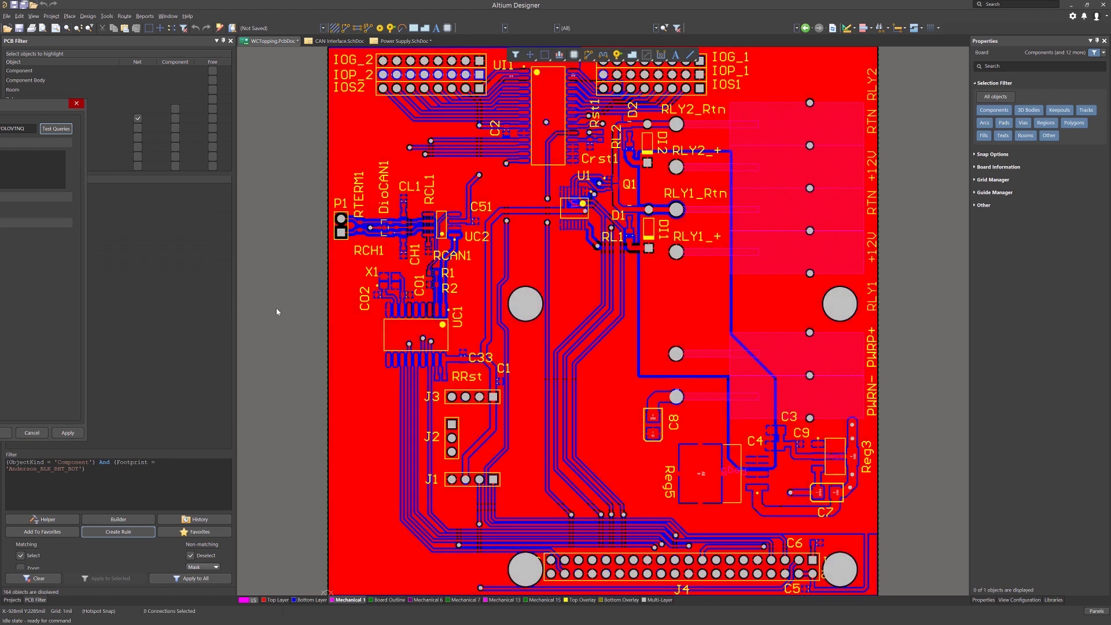
key("shift+c")
- Give the second object a custom query copied from the first, with the footprint changed to Anderson_Red_RHT_BOT, and apply the rule
left_click_drag(0, 115, 510, 68)
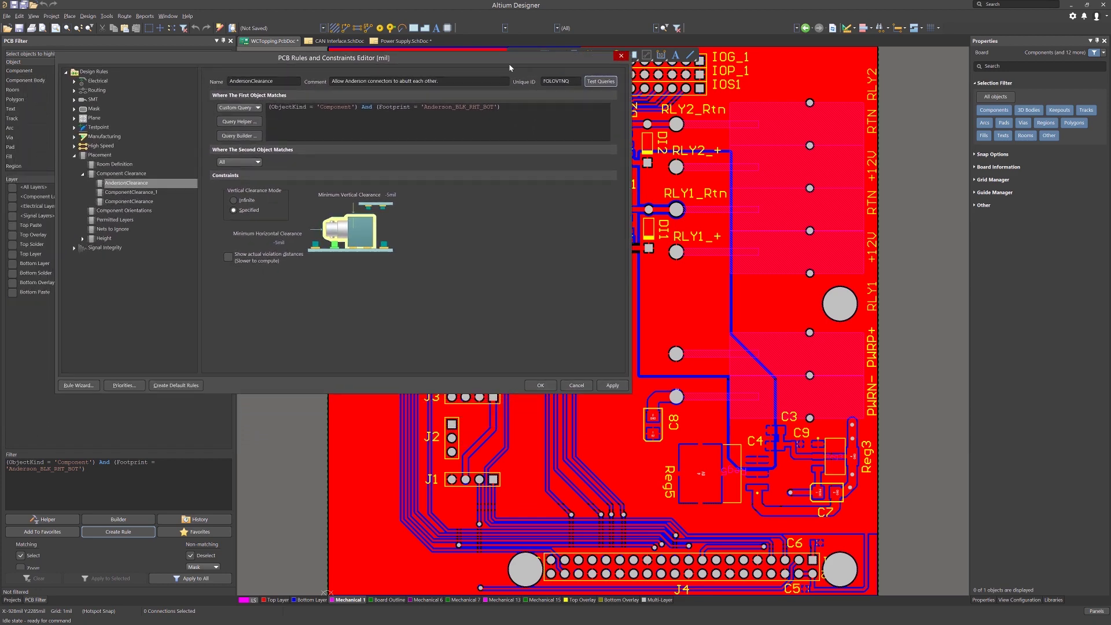
left_click(259, 164)
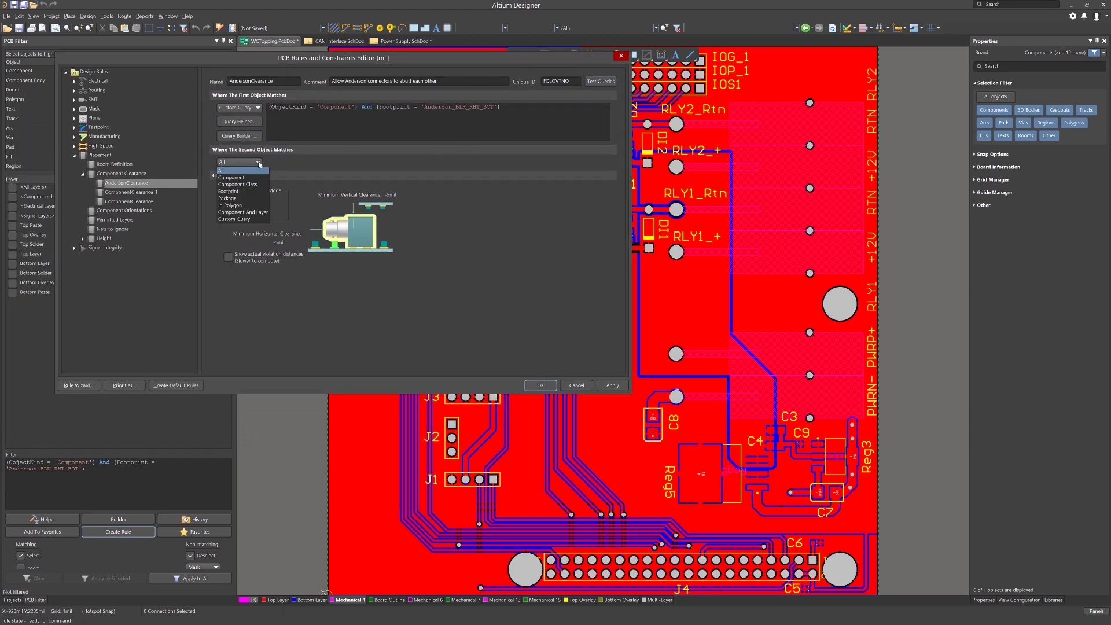
left_click(248, 220)
left_click_drag(501, 107, 267, 107)
left_click(267, 162)
key("ctrl+v")
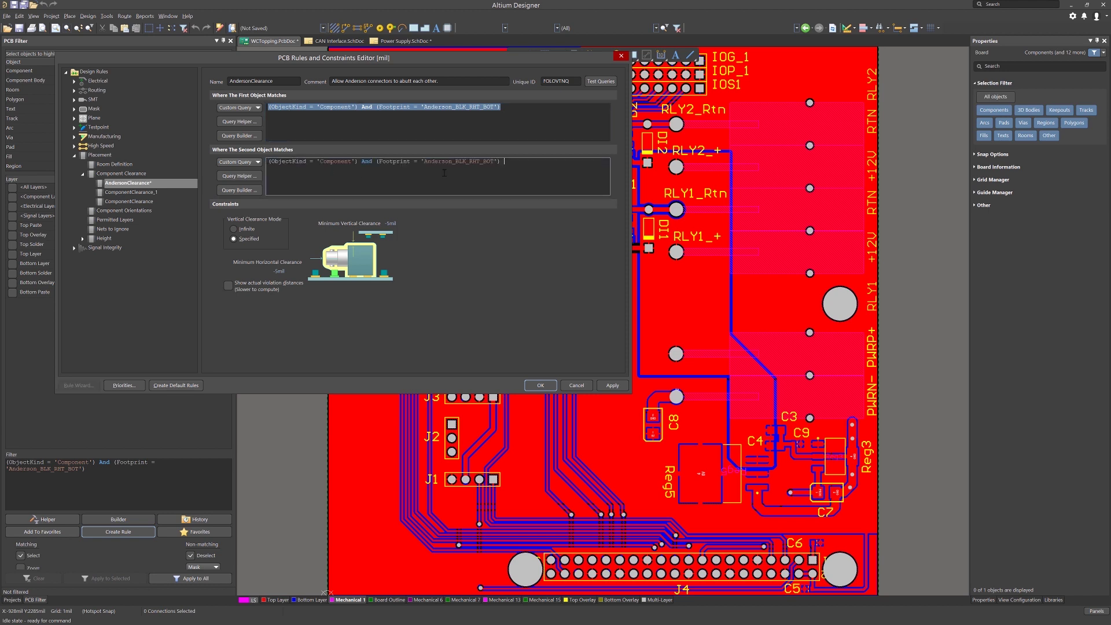
left_click_drag(467, 161, 456, 162)
type("Red")
left_click(613, 385)
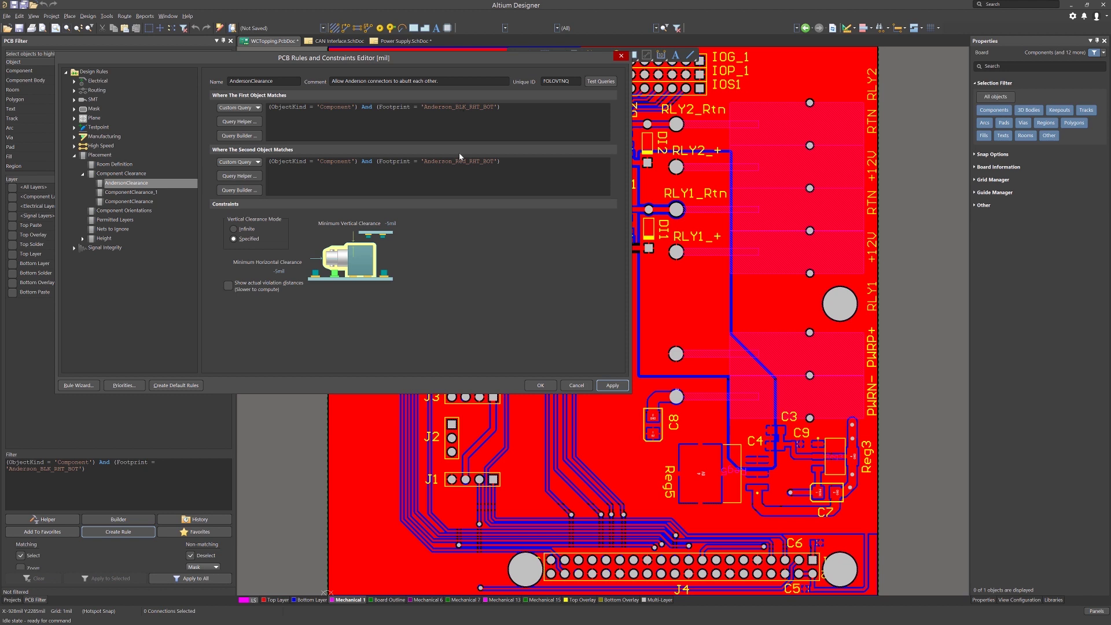
- Retest the rule's queries, highlight the black and red Anderson connectors they match, and close the rules editor with the rule accepted
left_click_drag(485, 63, 39, 118)
left_click(53, 142)
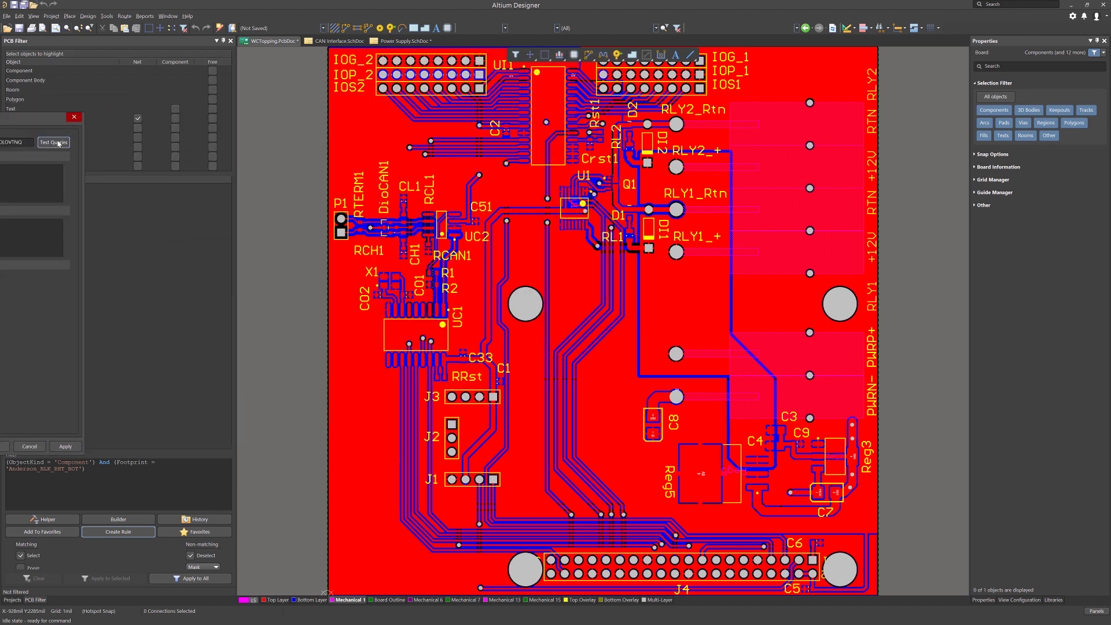
left_click(201, 248)
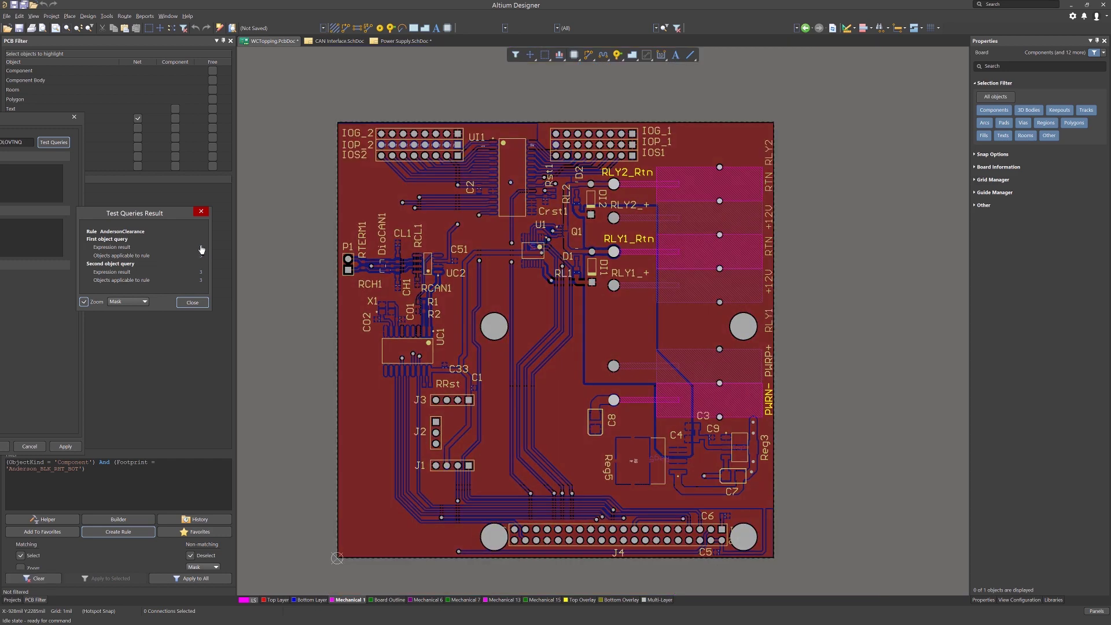
left_click(201, 281)
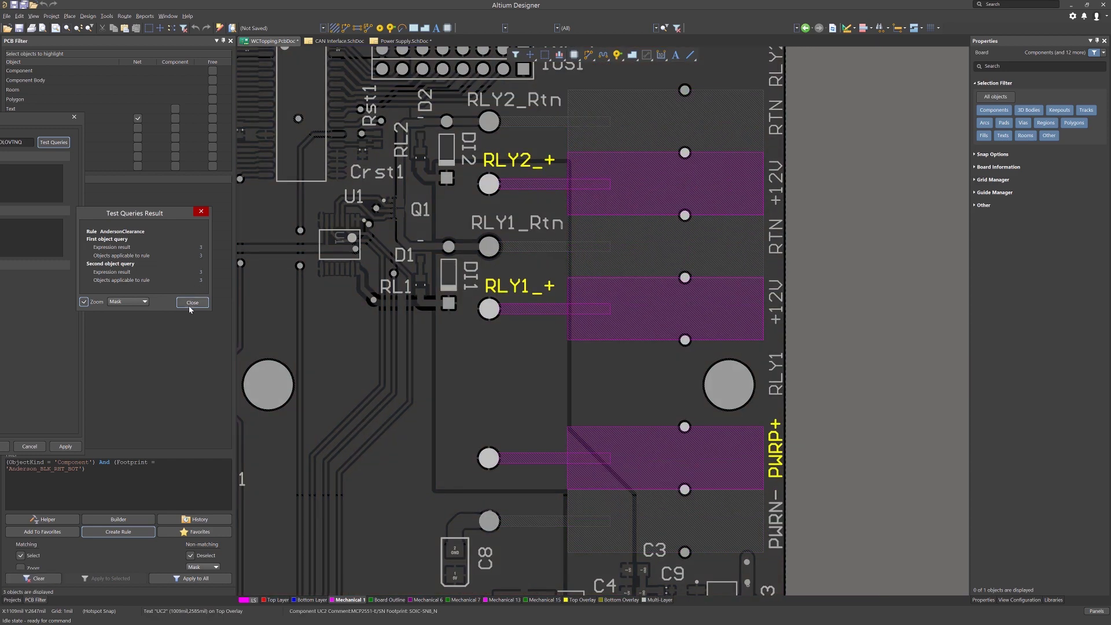
left_click(192, 302)
left_click_drag(37, 124, 554, 49)
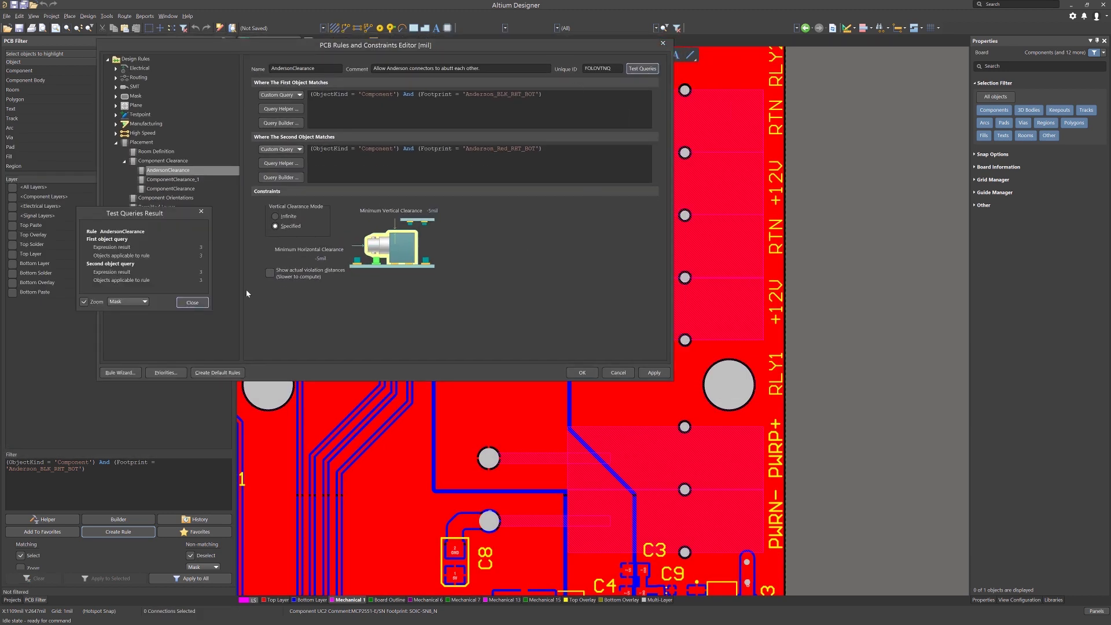
left_click(198, 302)
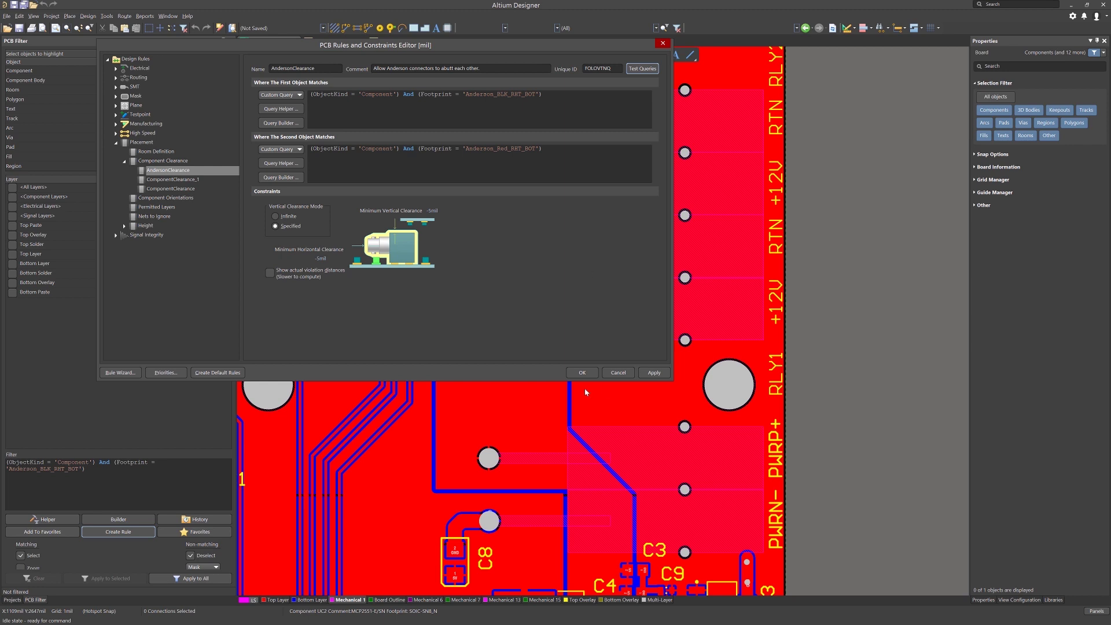
left_click(586, 372)
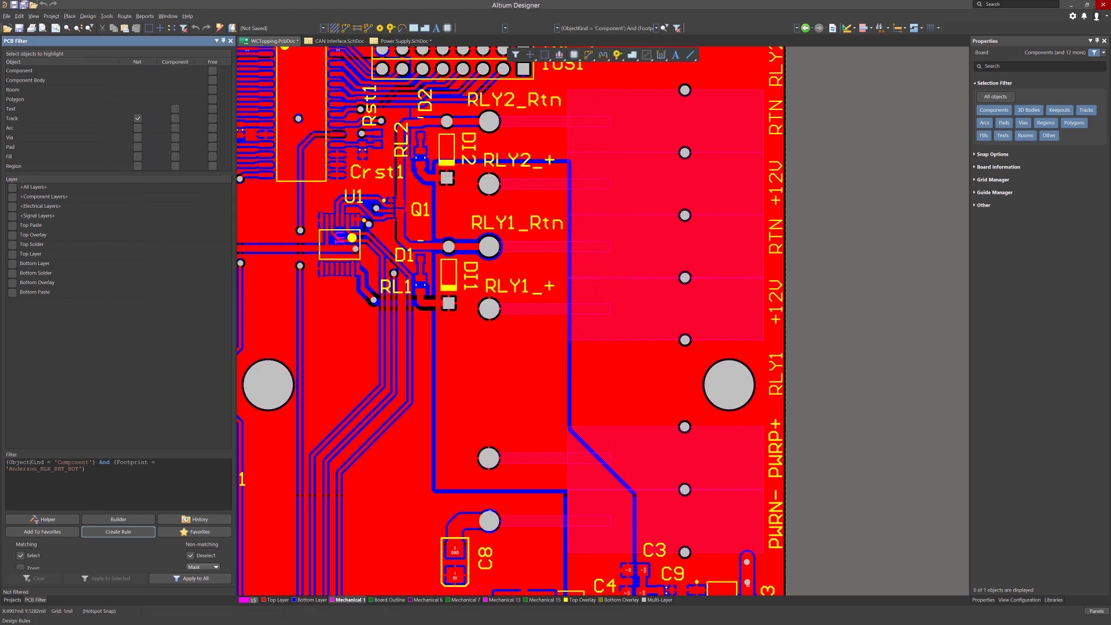
- List the component clearance rules in PCB Rules And Violations and run a design rule check for AndersonClearance only
left_click(1097, 611)
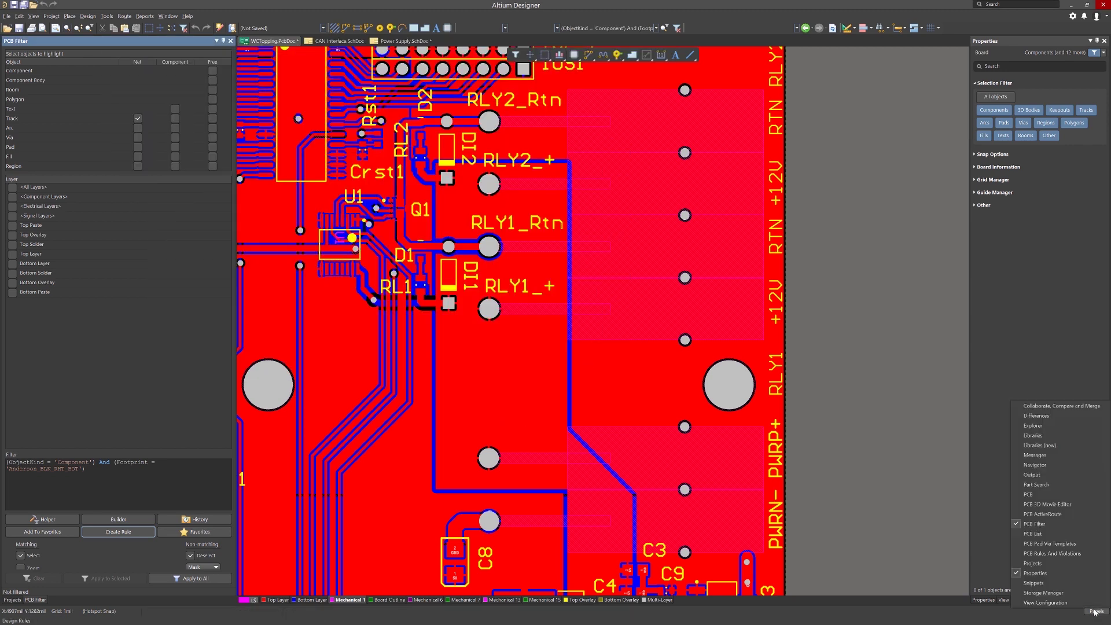
left_click(1040, 556)
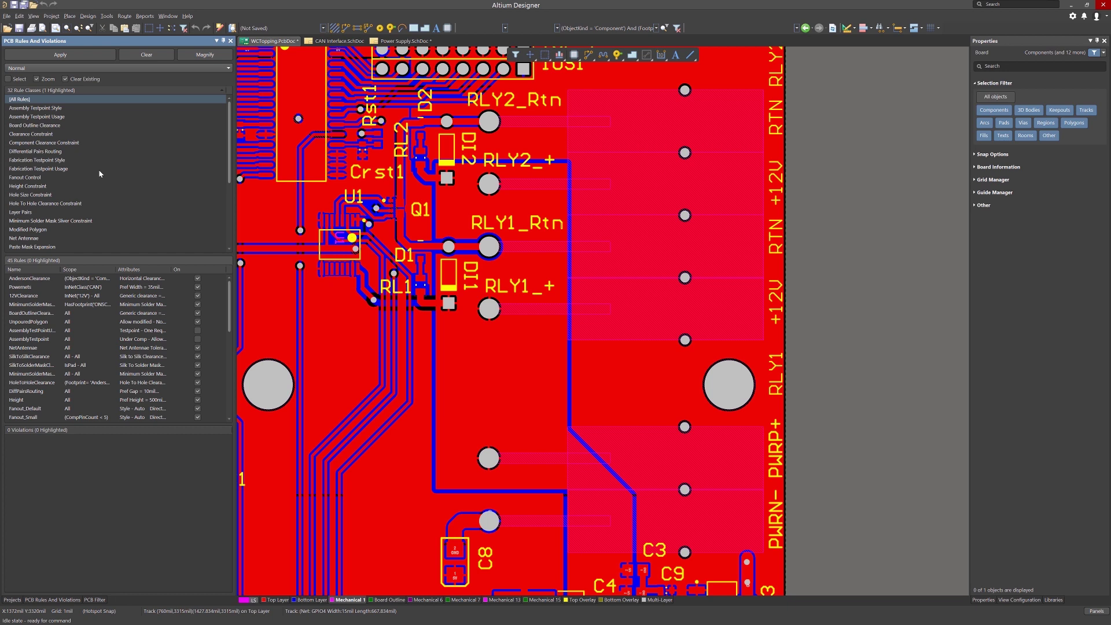
left_click(28, 146)
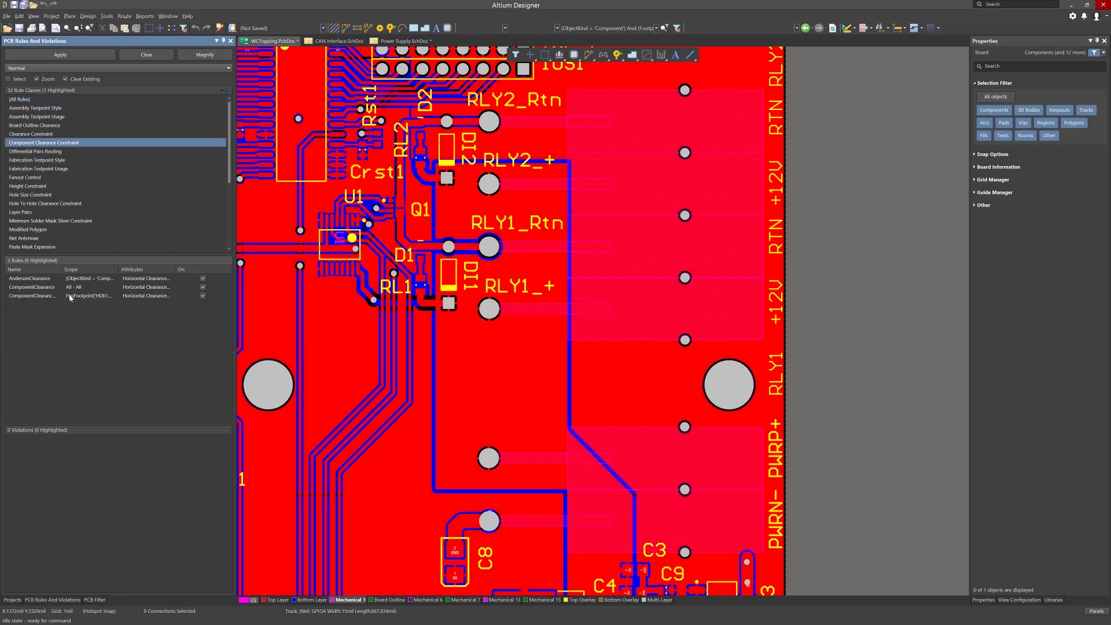
left_click(37, 280)
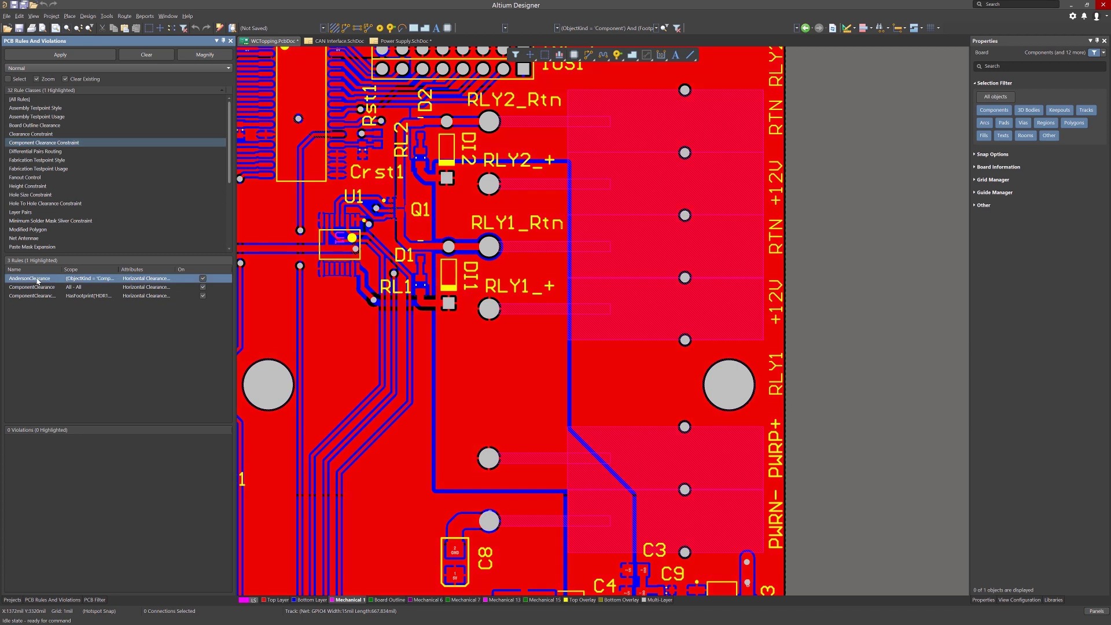
right_click(38, 281)
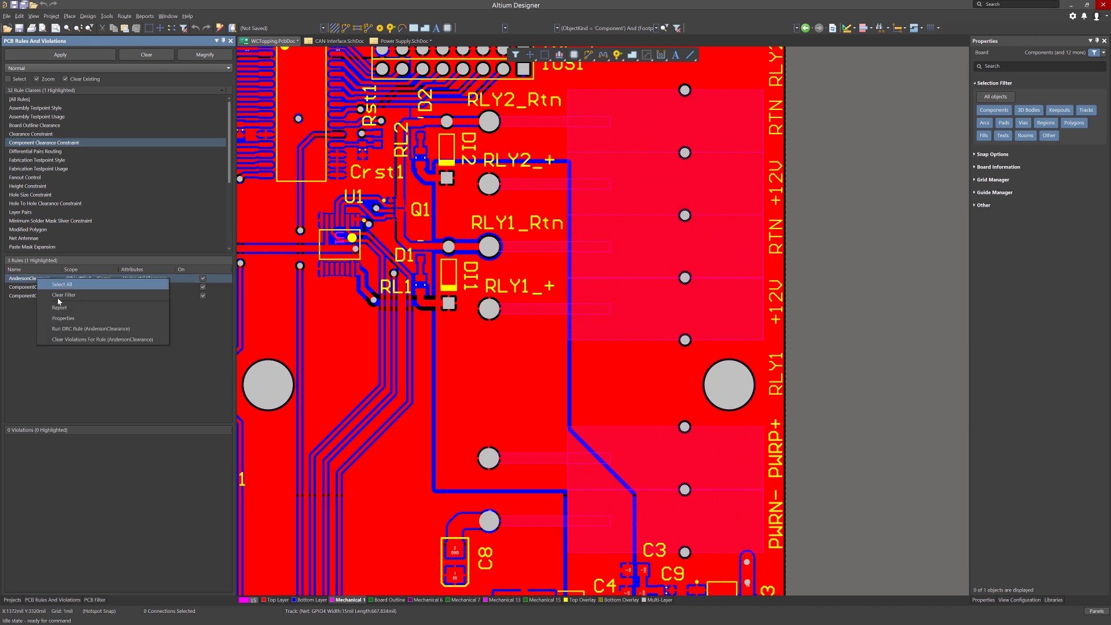
left_click(78, 330)
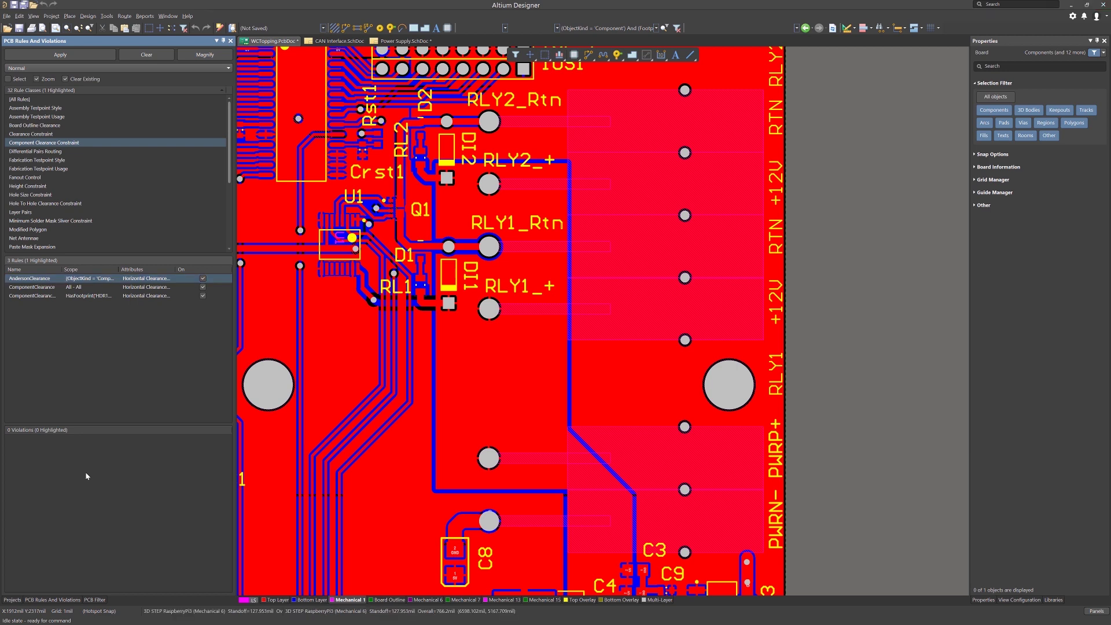
left_click(912, 442)
scroll(785, 457, "down", 3, "ctrl")
right_click_drag(689, 517, 780, 413)
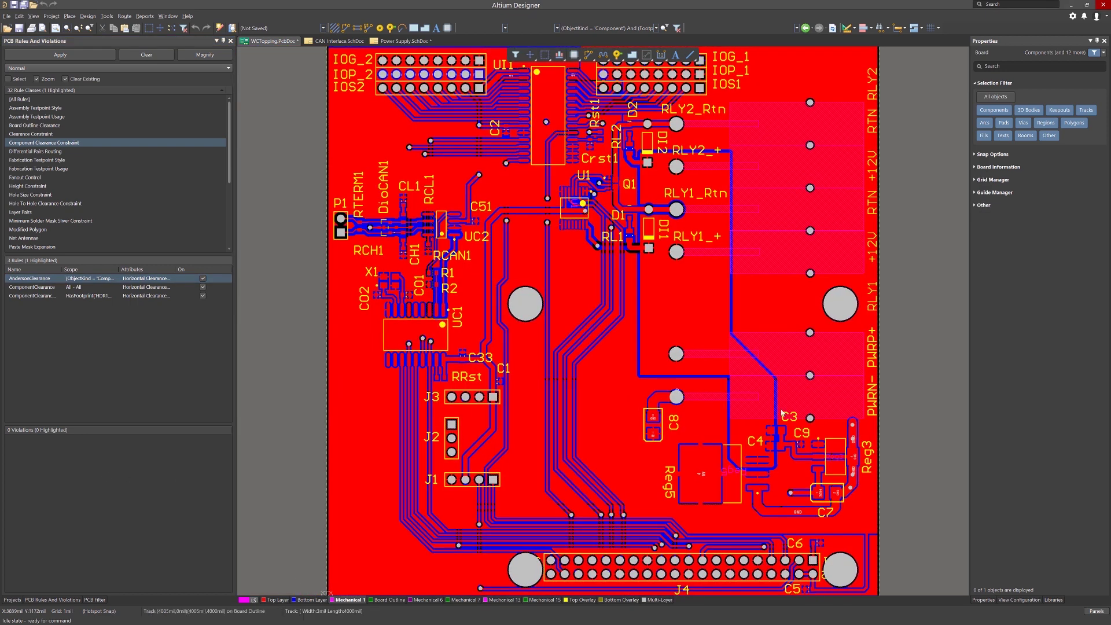
- Start a Width Constraint rule in the Rule Wizard named PwrWidth, commented "using Wizzard to create a rule", and continue to its scope
left_click(88, 16)
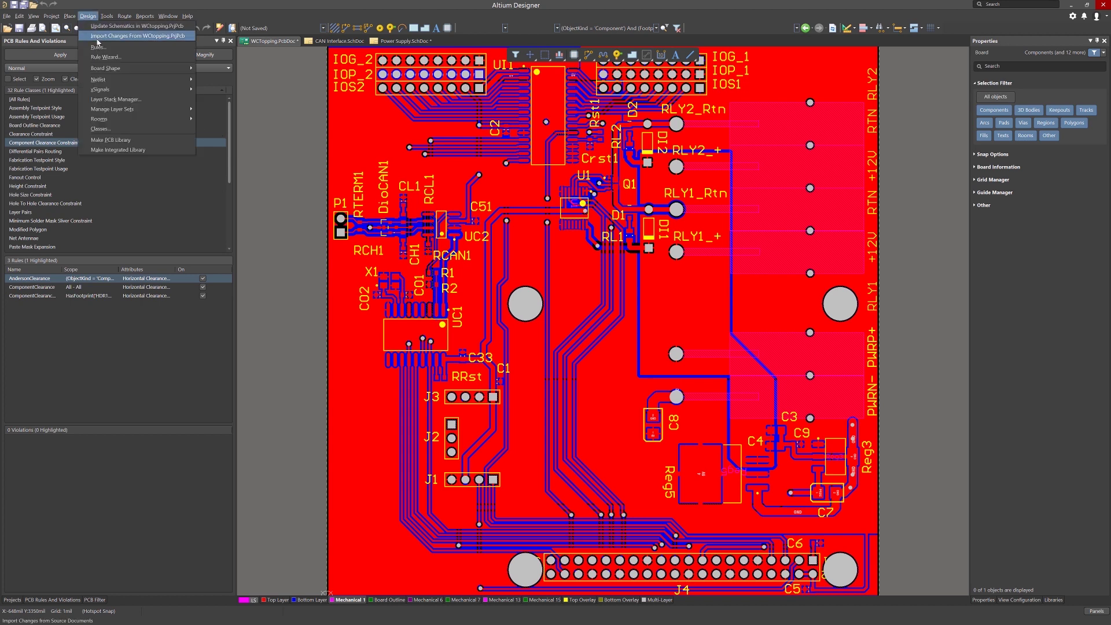
left_click(104, 57)
left_click(640, 414)
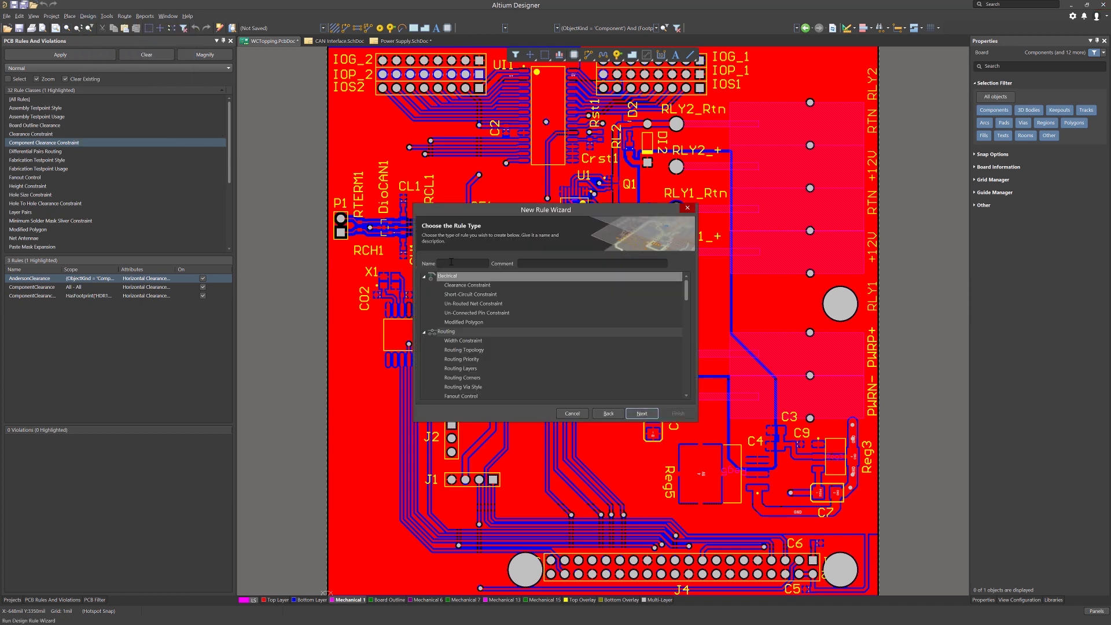
left_click(451, 263)
type("PwrWidth")
left_click(550, 263)
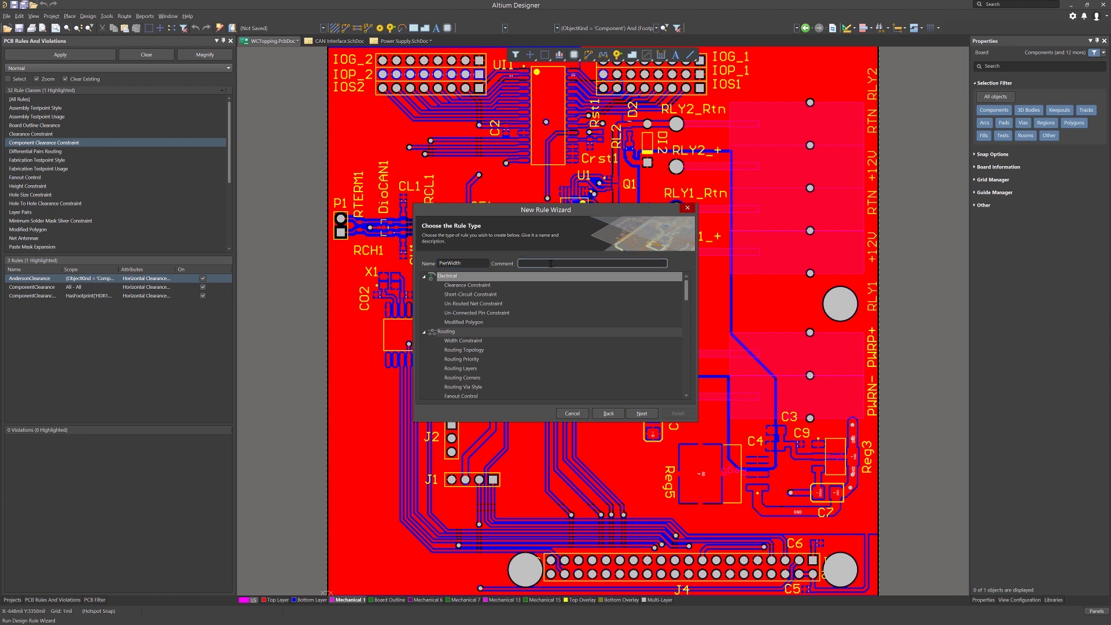
type("using Wizzard to create a rule")
left_click(452, 343)
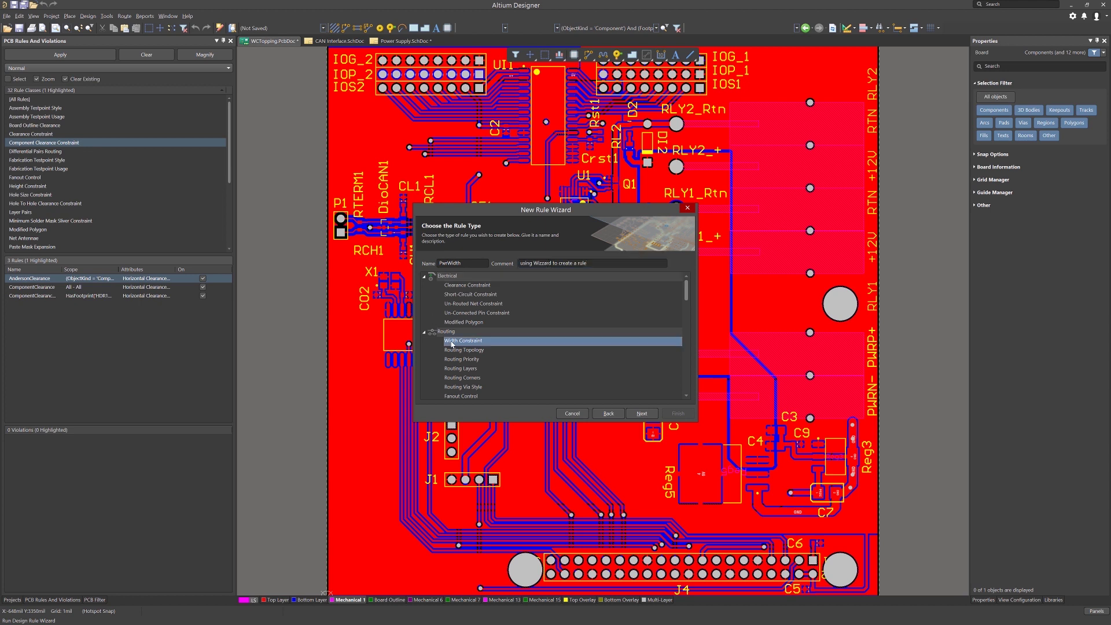
left_click(640, 414)
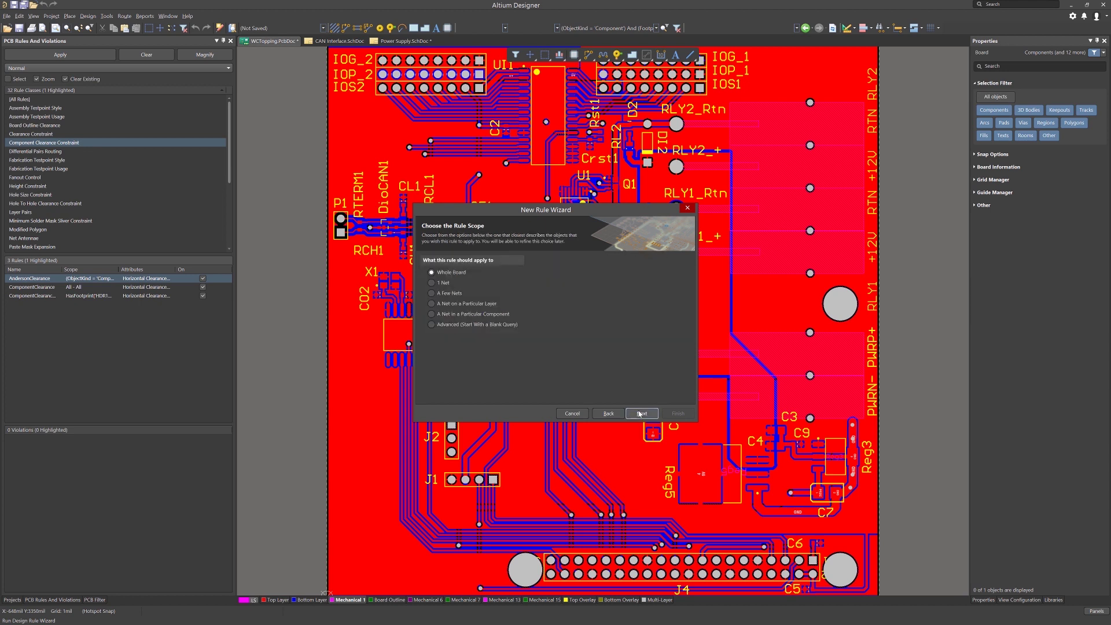
- Scope the rule to a few nets and add a first Belongs to Net condition for net 5V
left_click(432, 294)
left_click(641, 413)
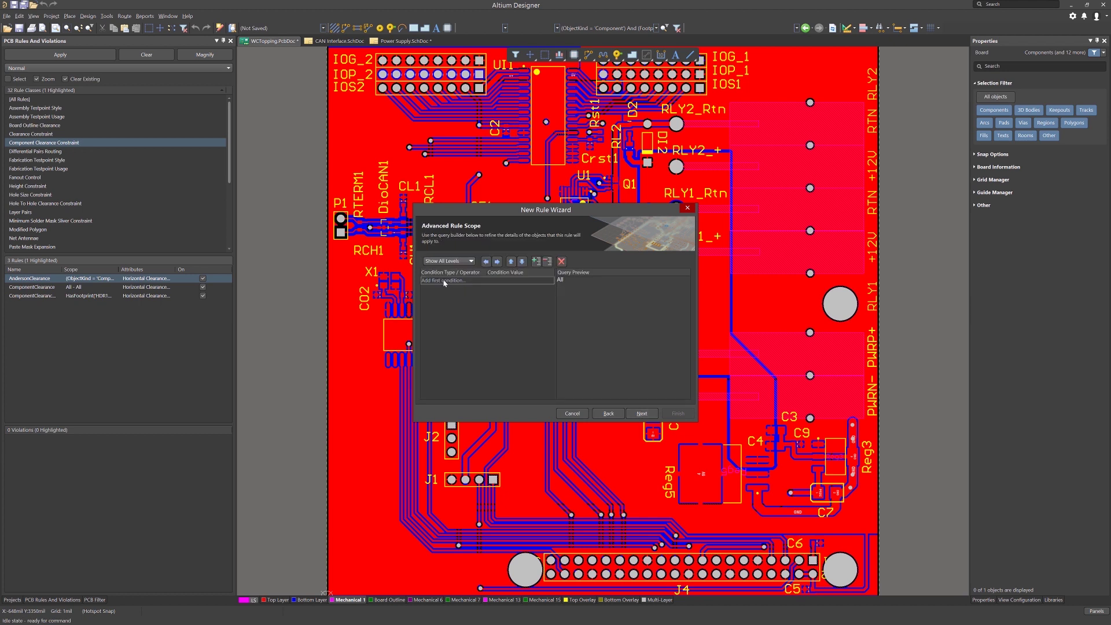
left_click(445, 280)
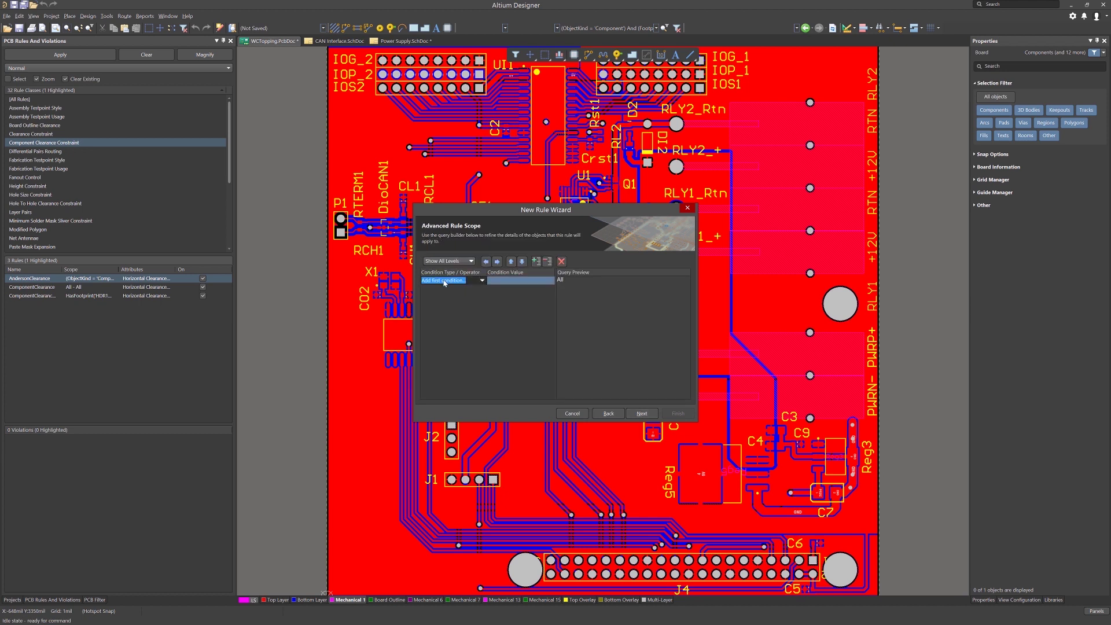
left_click(482, 281)
left_click(455, 288)
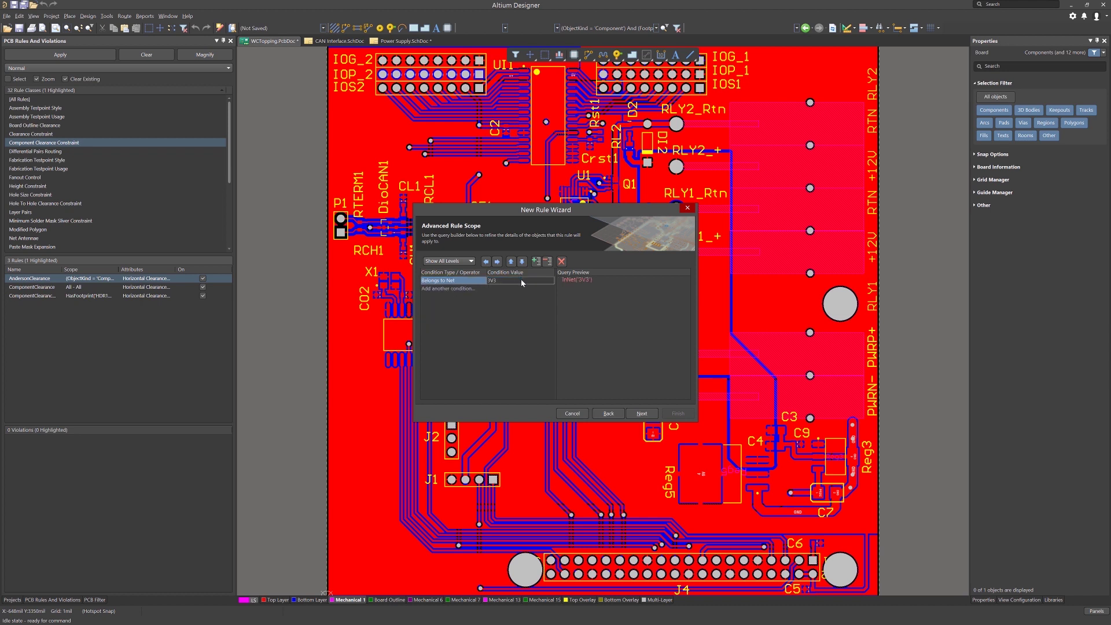
left_click(549, 280)
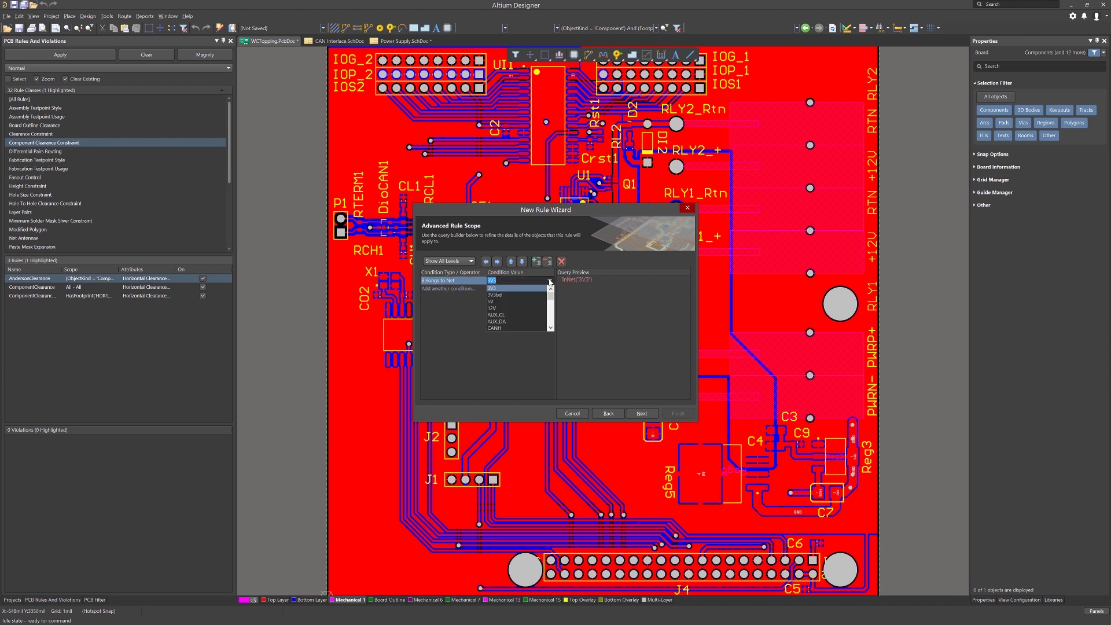
left_click(511, 302)
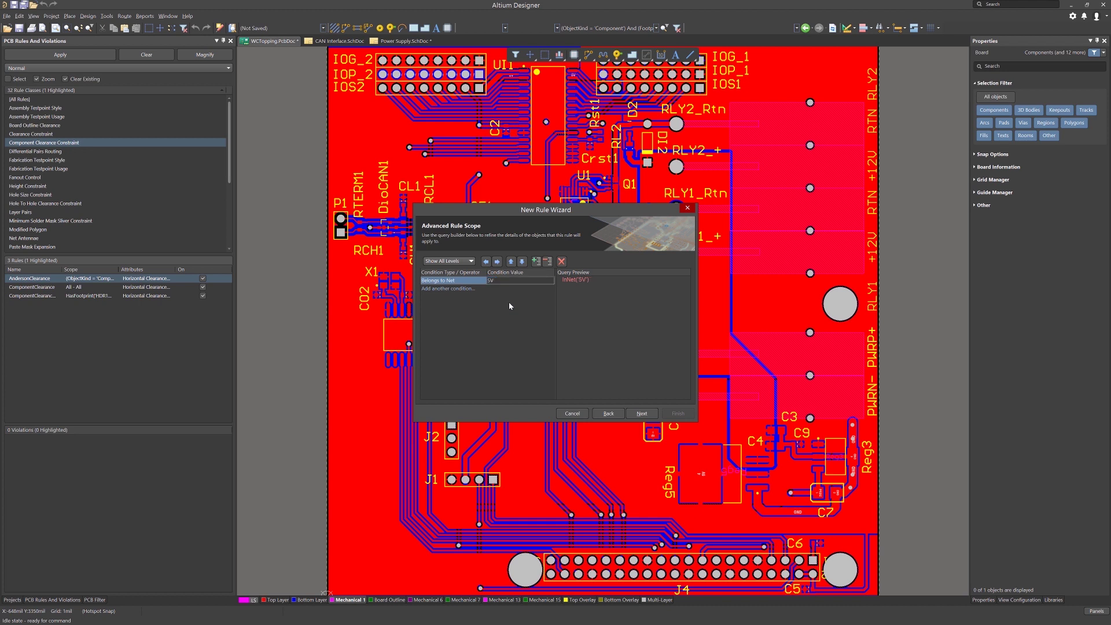
- Add a second Belongs to Net condition to the rule scope for net 12V
left_click(453, 290)
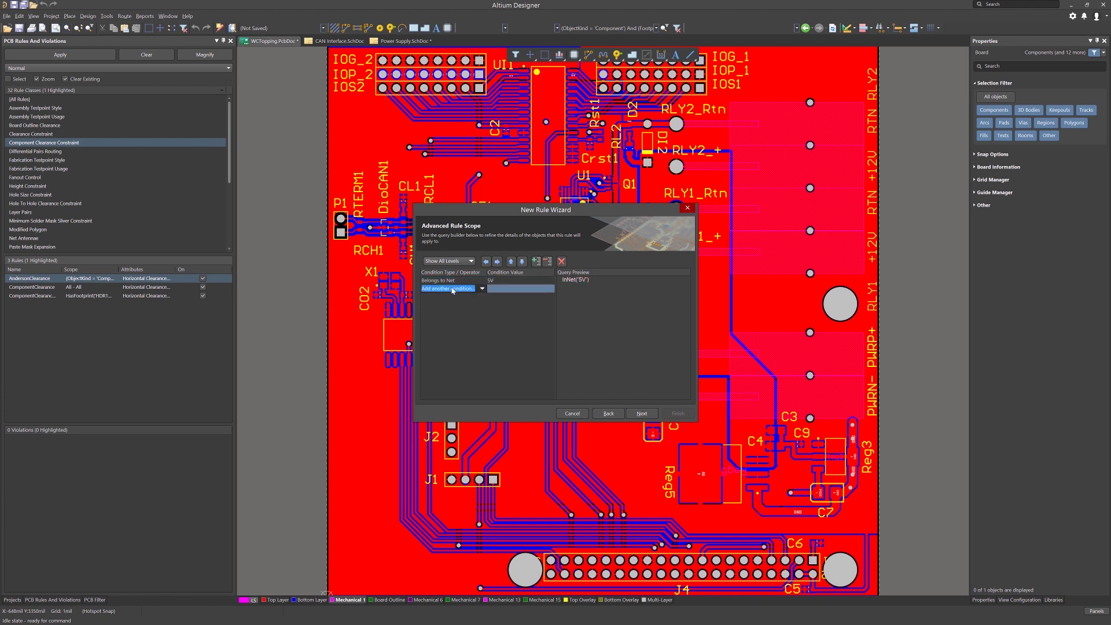
left_click(482, 288)
left_click(463, 296)
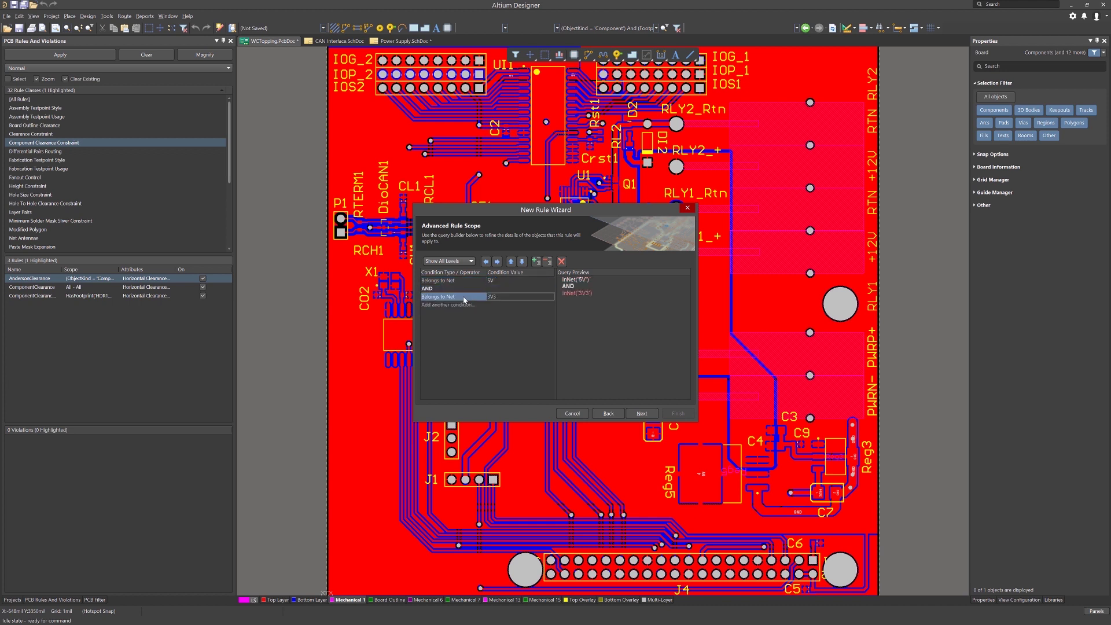
left_click(509, 297)
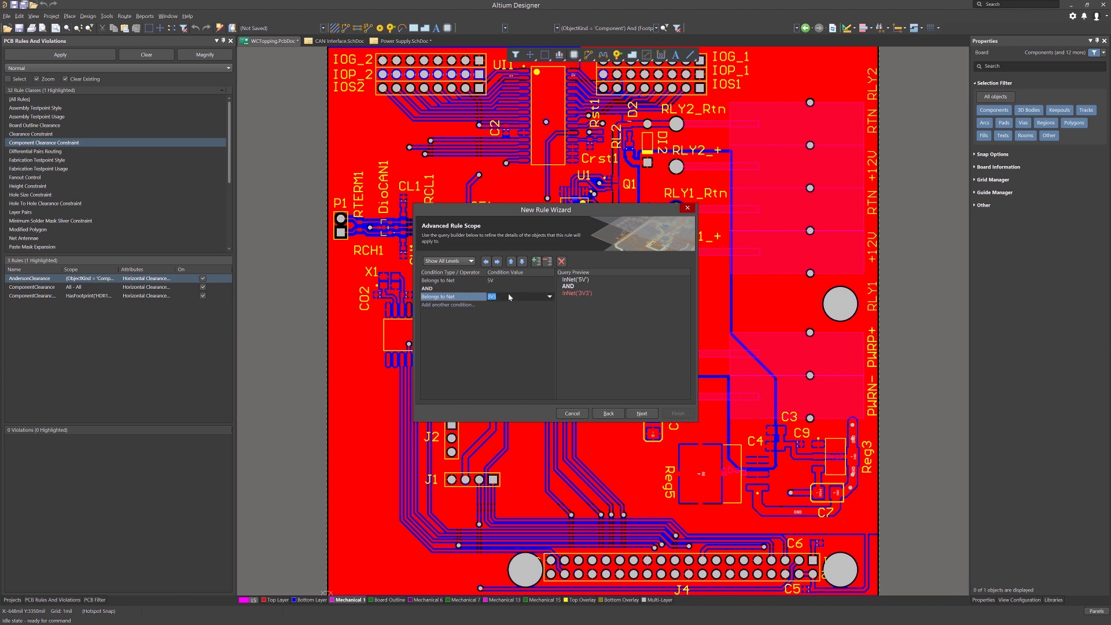
left_click(549, 297)
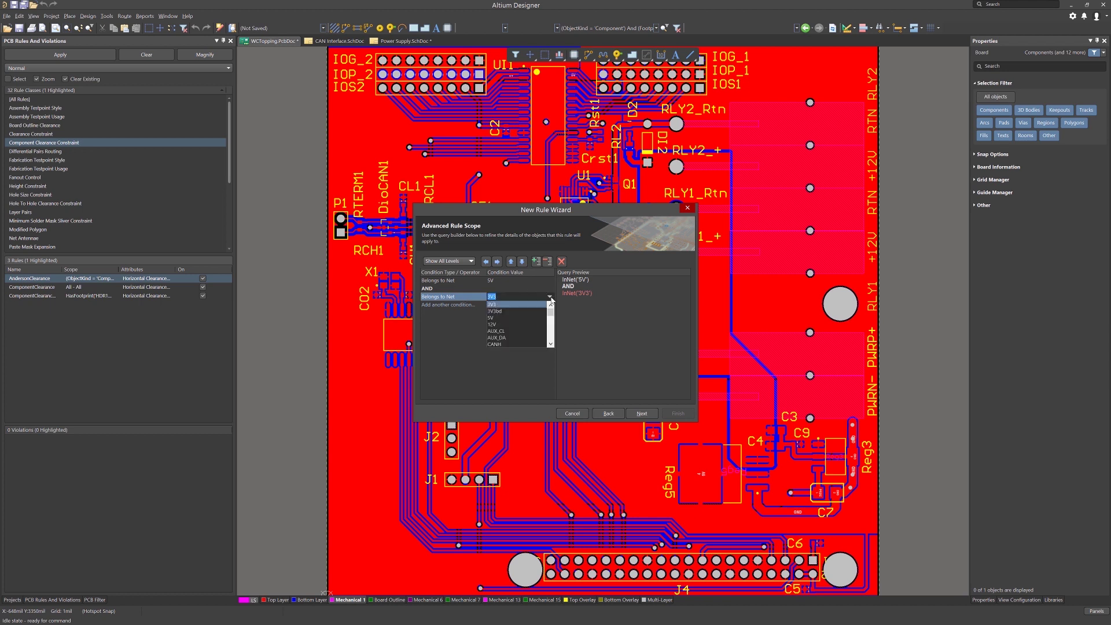
left_click(506, 325)
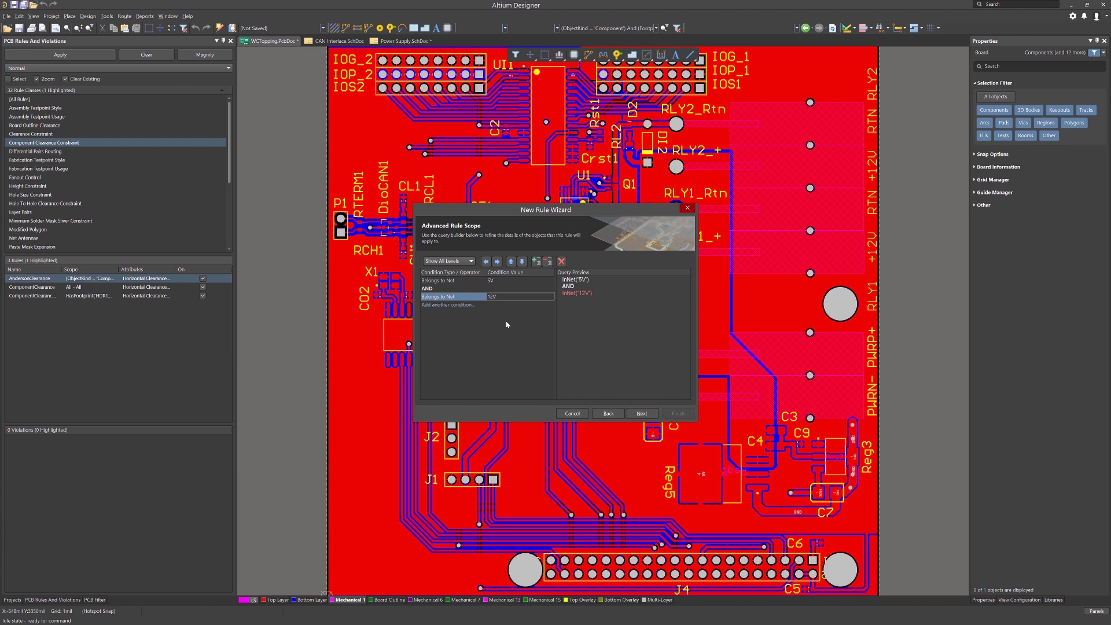
- Change the operator between the 5V and 12V conditions to OR and group both conditions in brackets
left_click(488, 289)
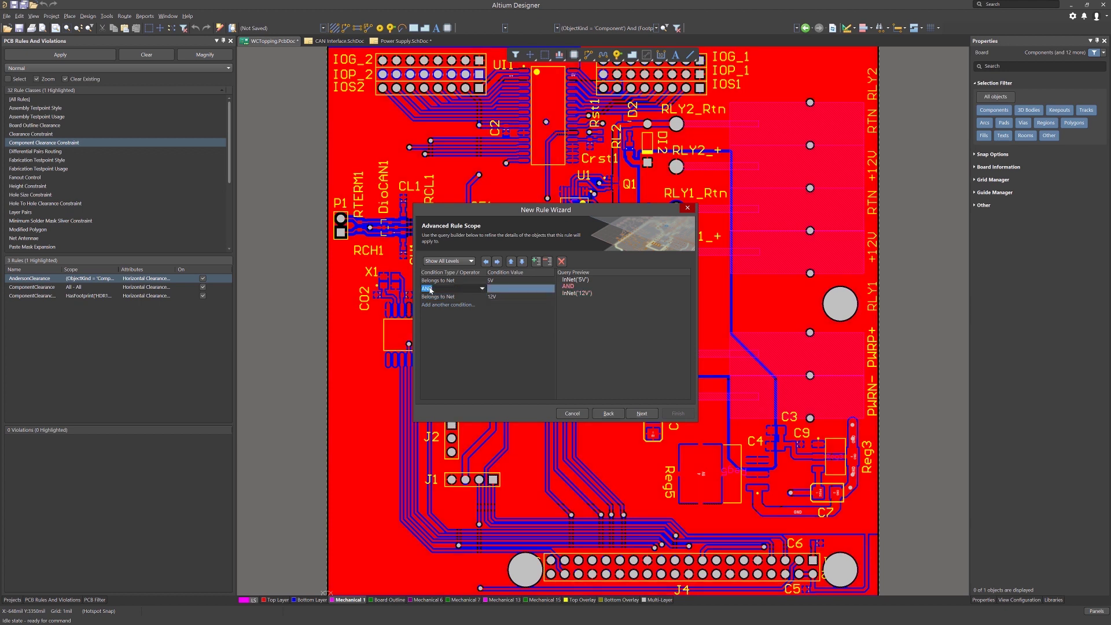
left_click(483, 289)
left_click(425, 282)
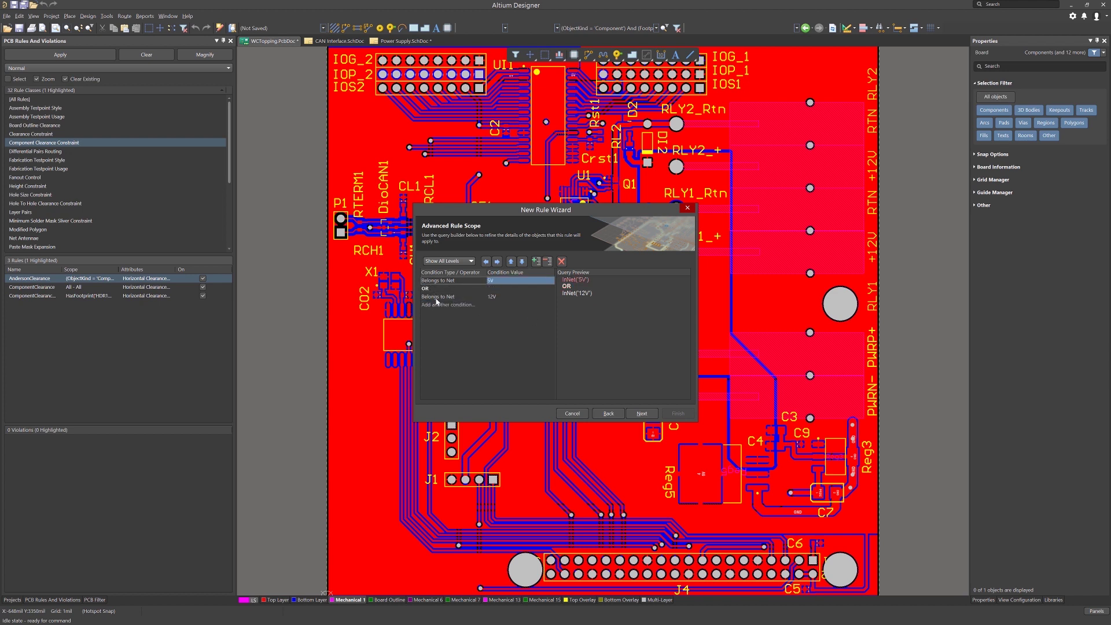
left_click(444, 297, "shift")
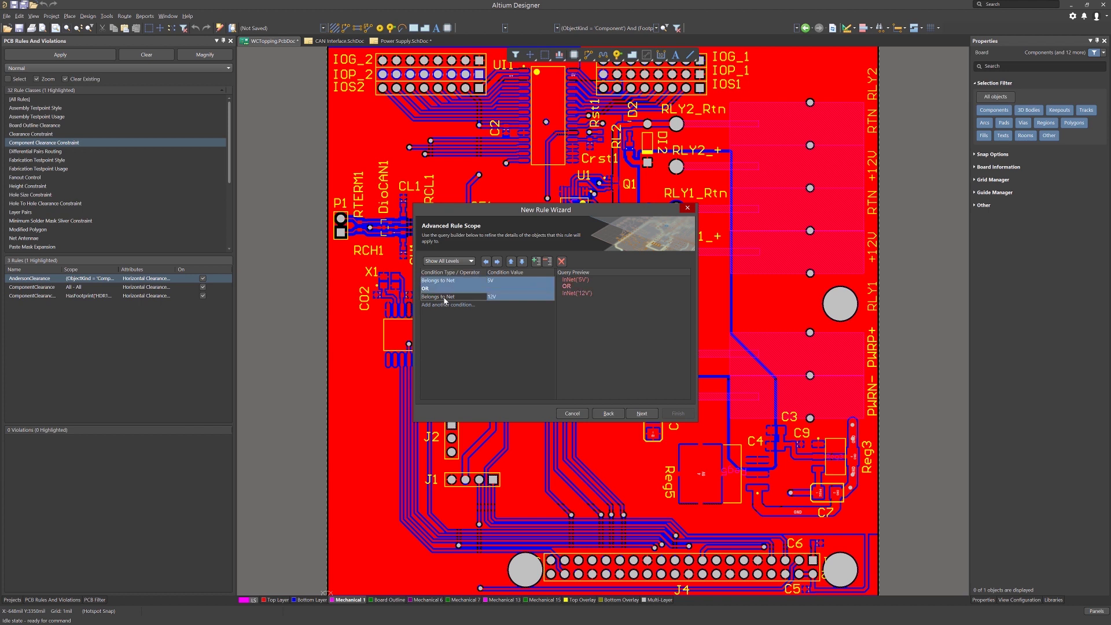
left_click(497, 262)
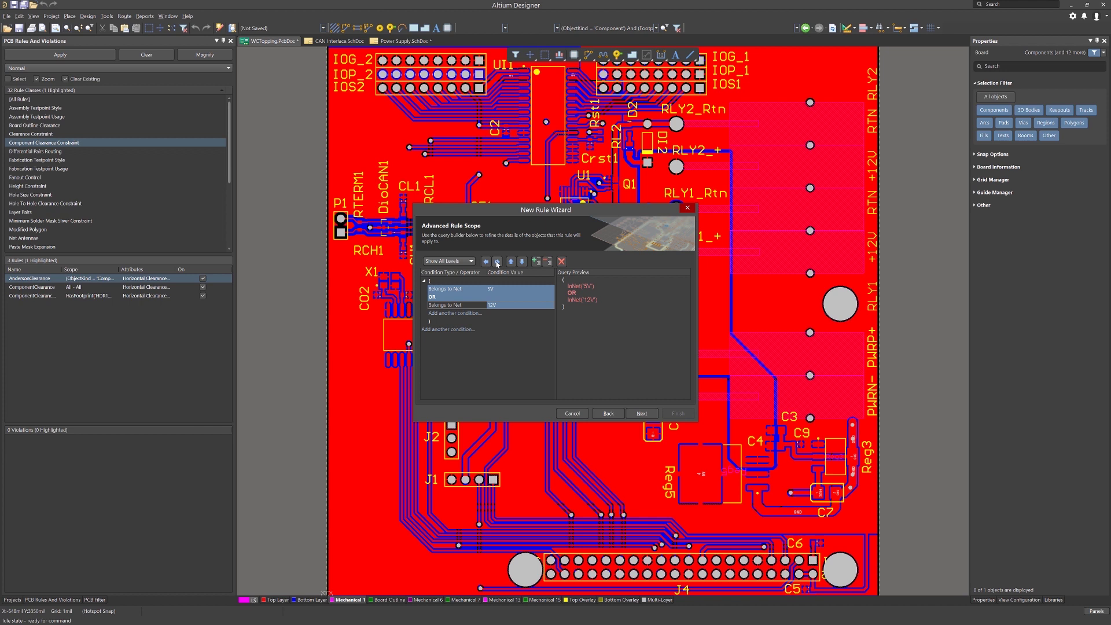
- Add an Exists on Layer condition for Top Layer outside the bracketed net group
left_click(447, 330)
left_click(482, 329)
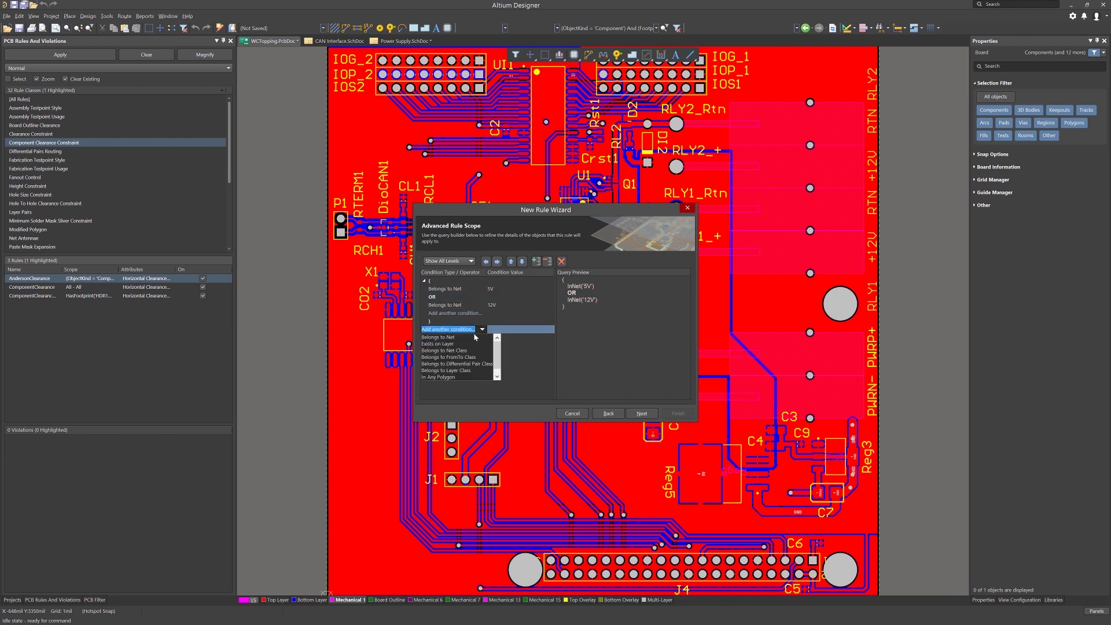
left_click(453, 345)
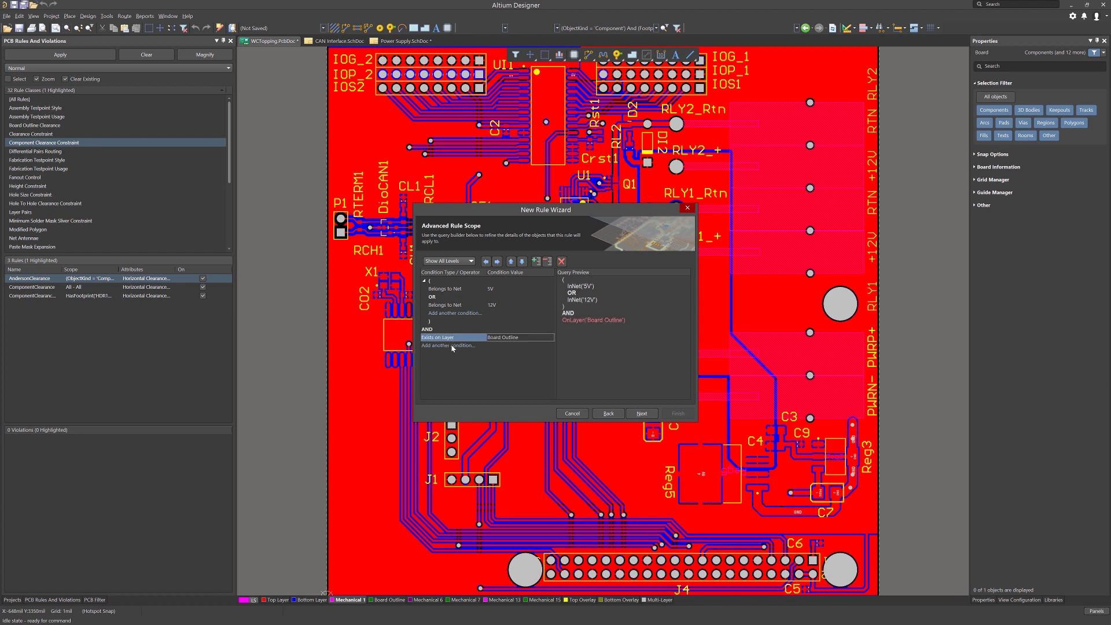
left_click(538, 338)
left_click(529, 338)
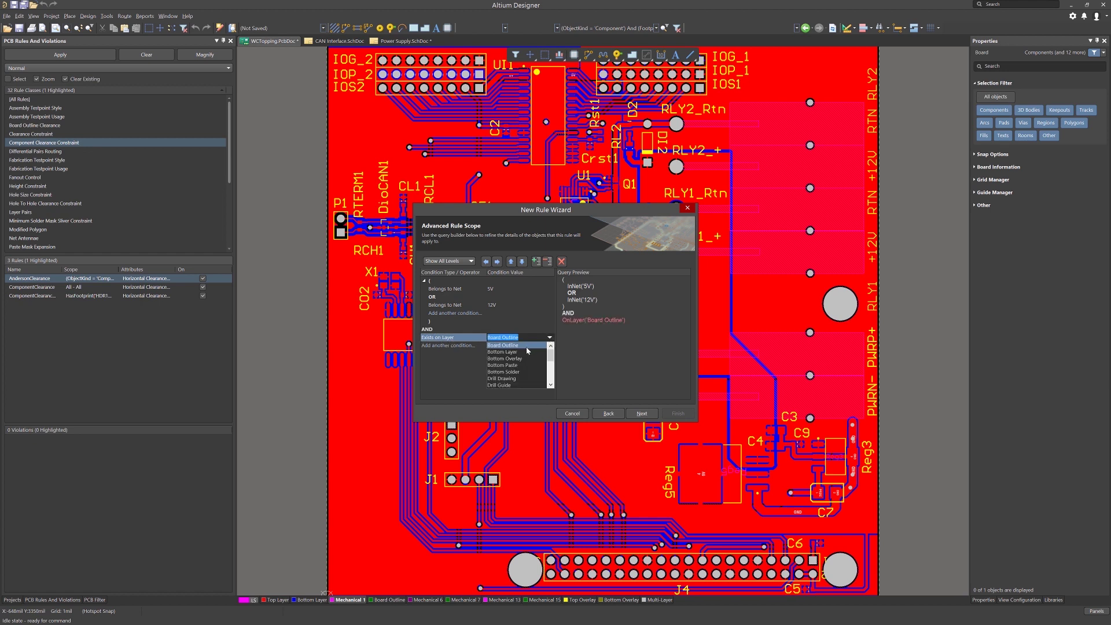
scroll(526, 346, "down", 5)
left_click(508, 380)
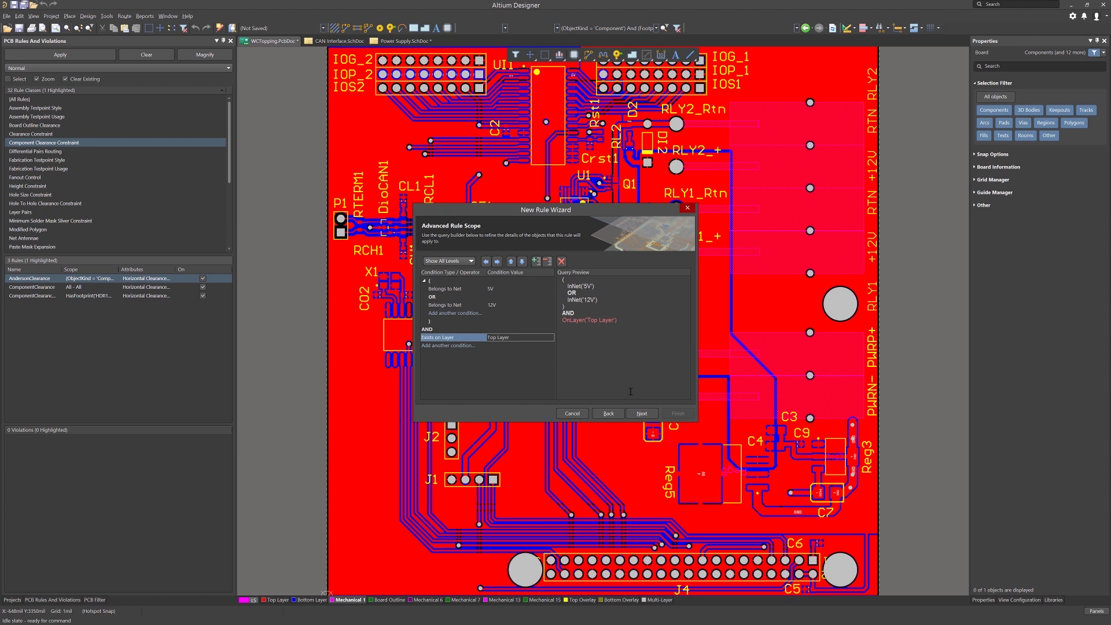
- Accept the scope and keep PwrWidth at priority 1, finishing the wizard with the main design rules dialog launched
left_click(642, 413)
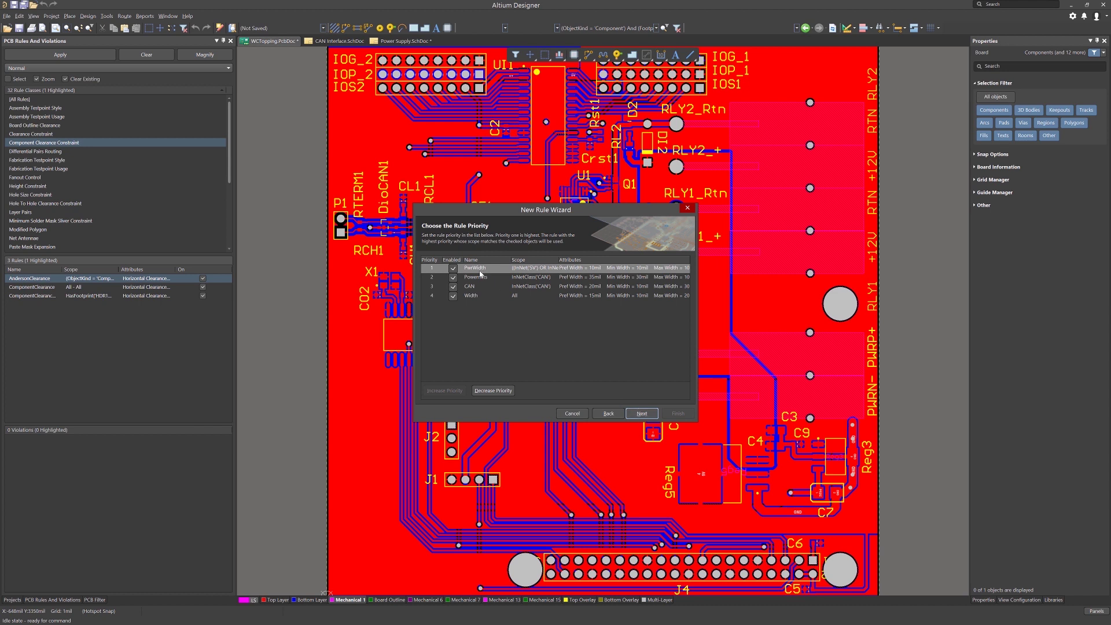
left_click(645, 414)
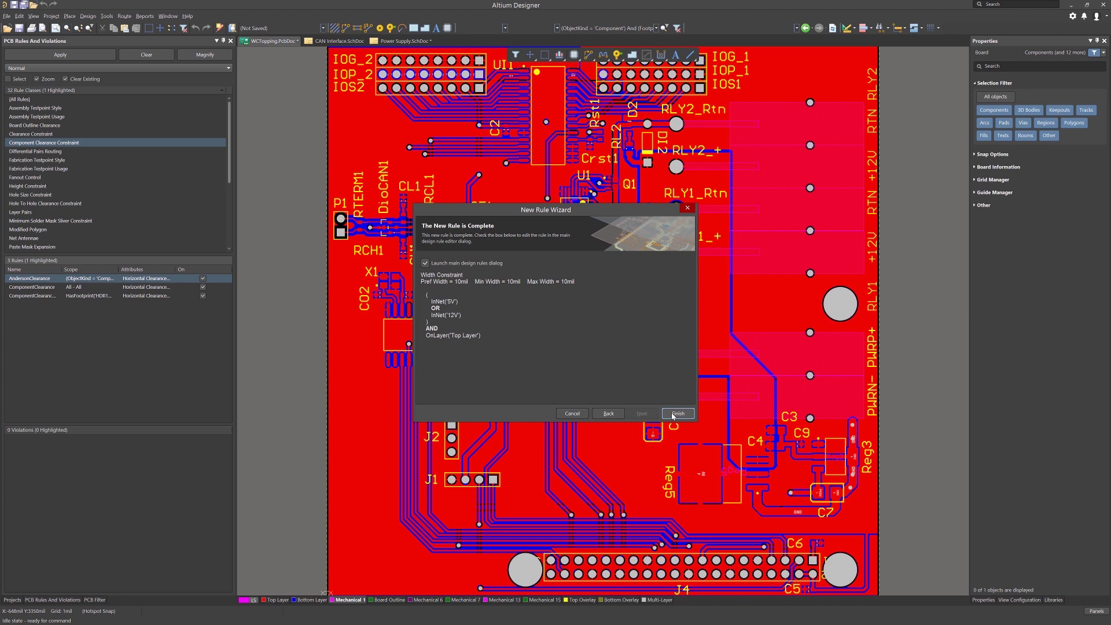
left_click(674, 415)
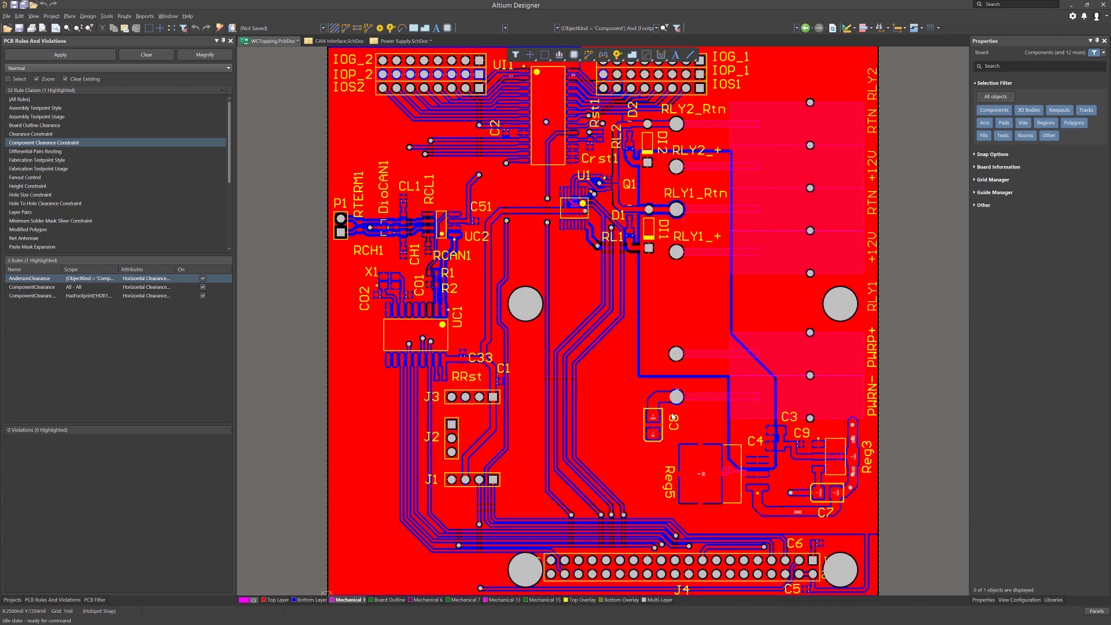
- Set the PwrWidth rule's minimum width to 12 mil, preferred width to 25 mil and maximum width to 100 mil
double_click(301, 166)
type("12")
key("Tab")
type("25")
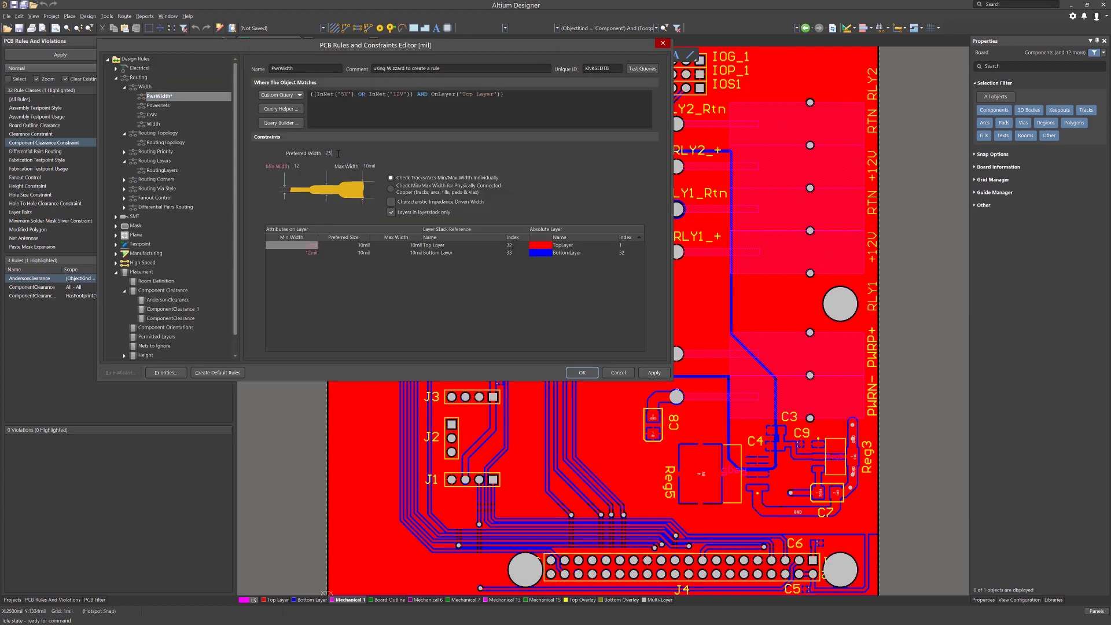
key("Tab")
type("100")
- Delete the PwrWidth rule from the Width rules, apply the change and close the rules editor
right_click(159, 96)
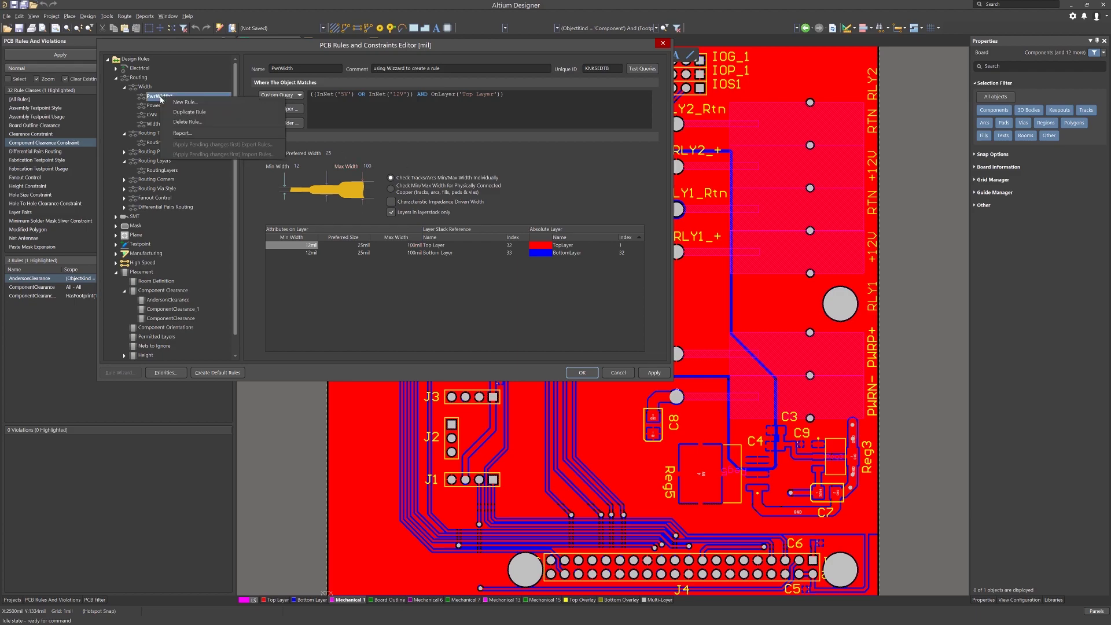
left_click(173, 122)
left_click(654, 373)
left_click(575, 333)
left_click(583, 375)
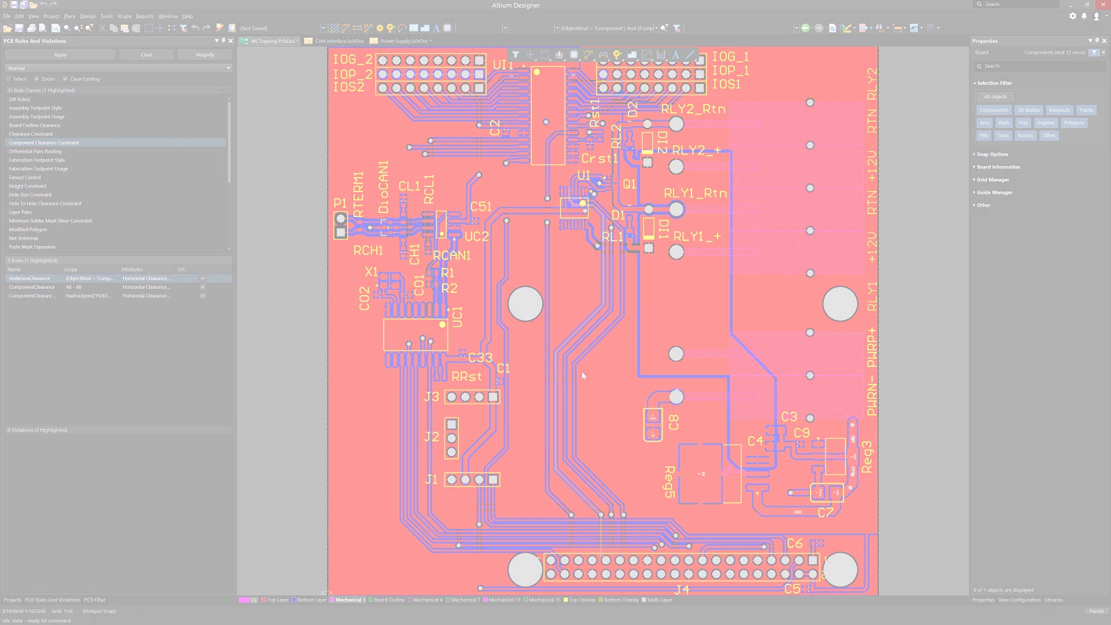